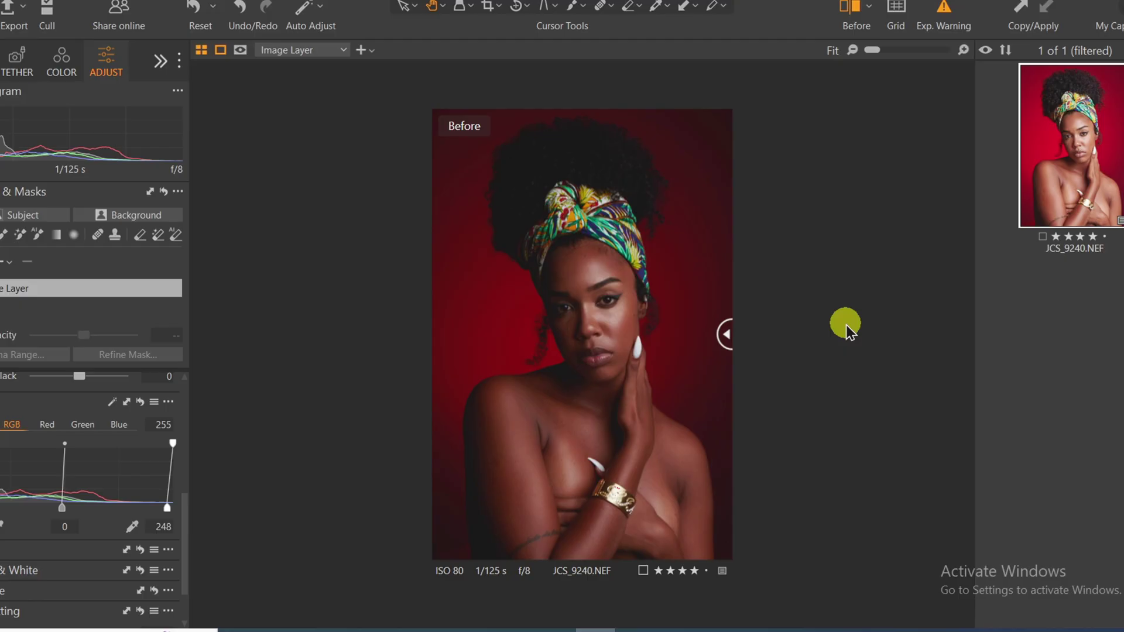
Set the exposure of JCS_9240.NEF to about 1.2 after testing how far the highlights clip
drag(728, 331, 431, 331)
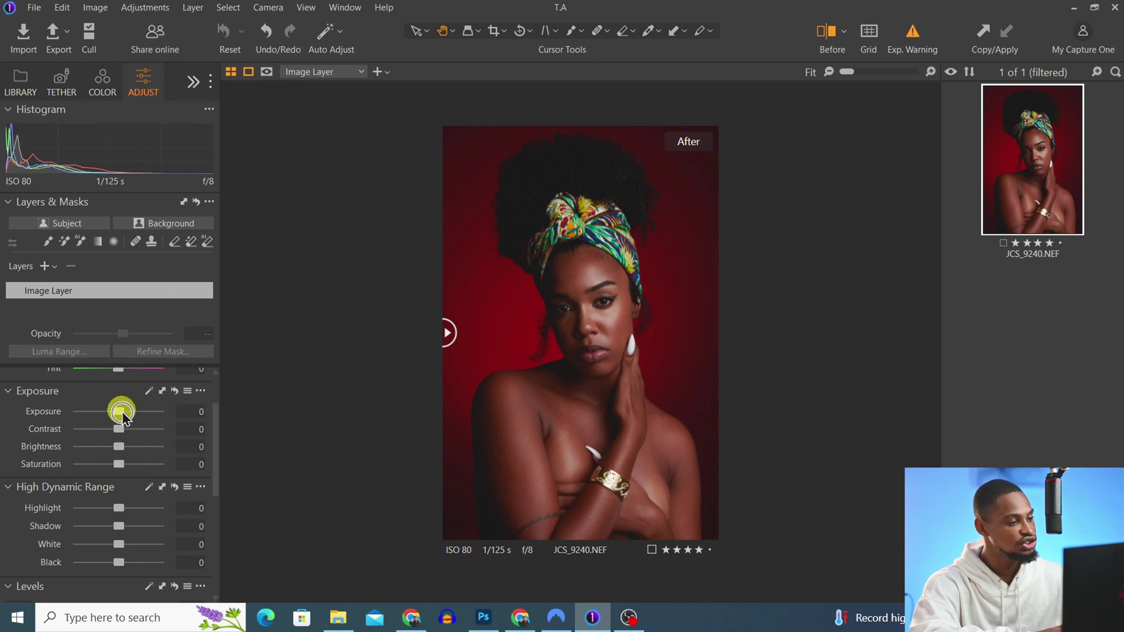
drag(122, 414, 130, 415)
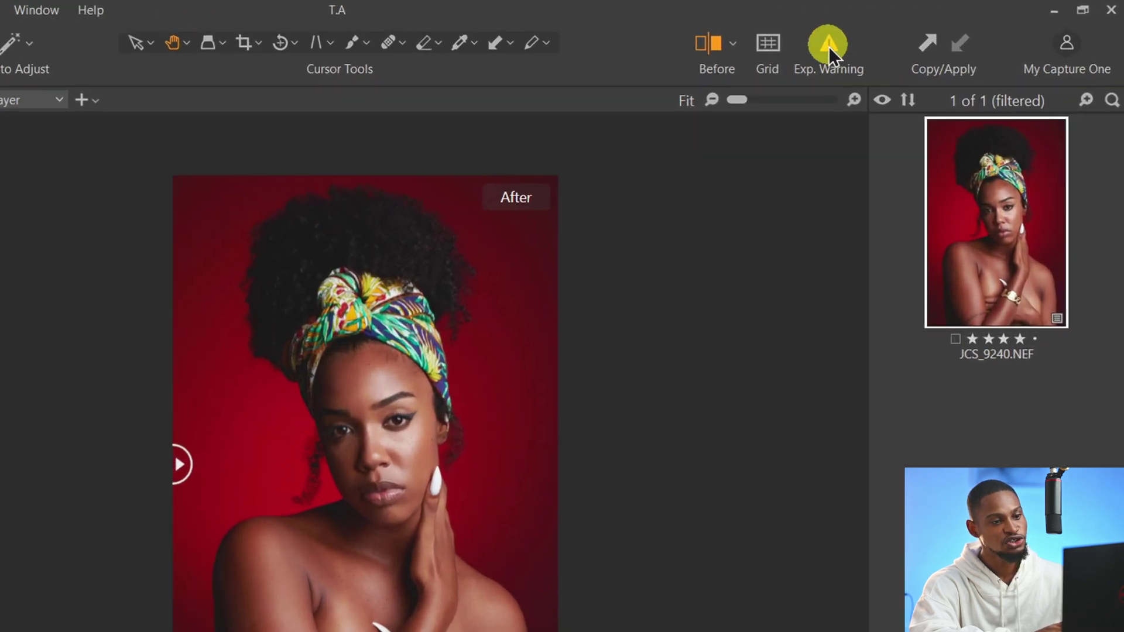
key(ctrl)
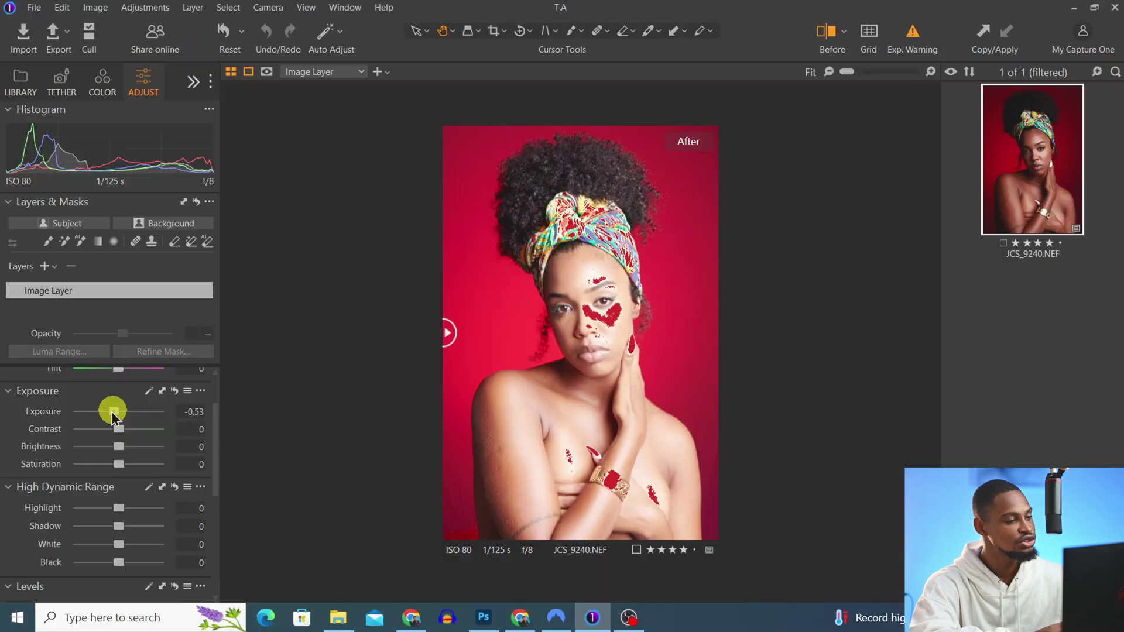
drag(112, 412, 188, 410)
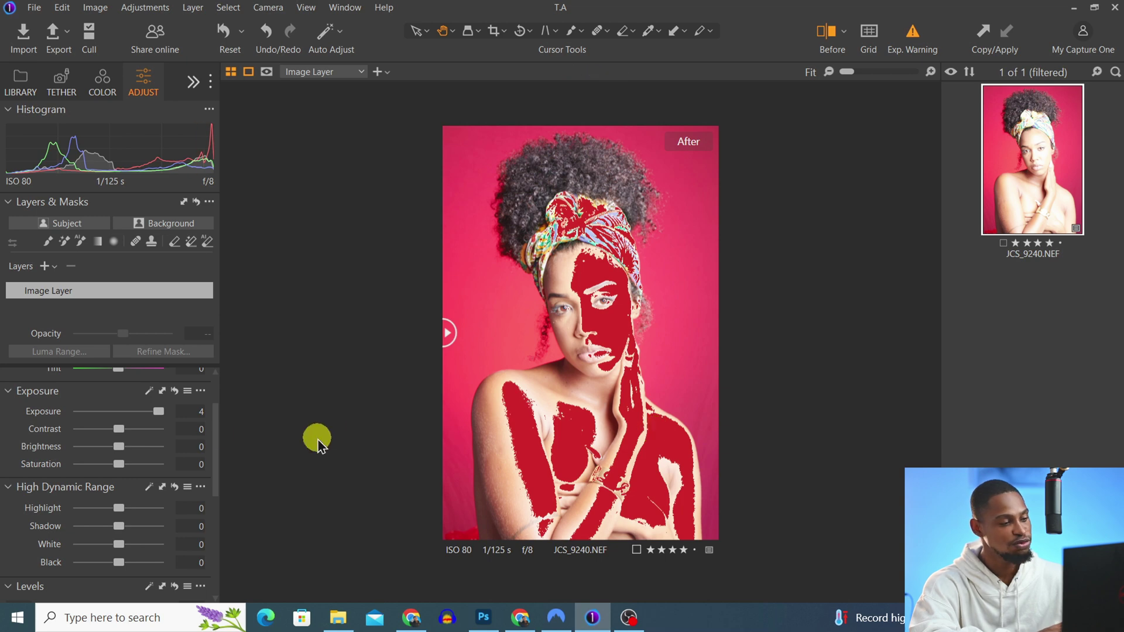
drag(161, 414, 132, 415)
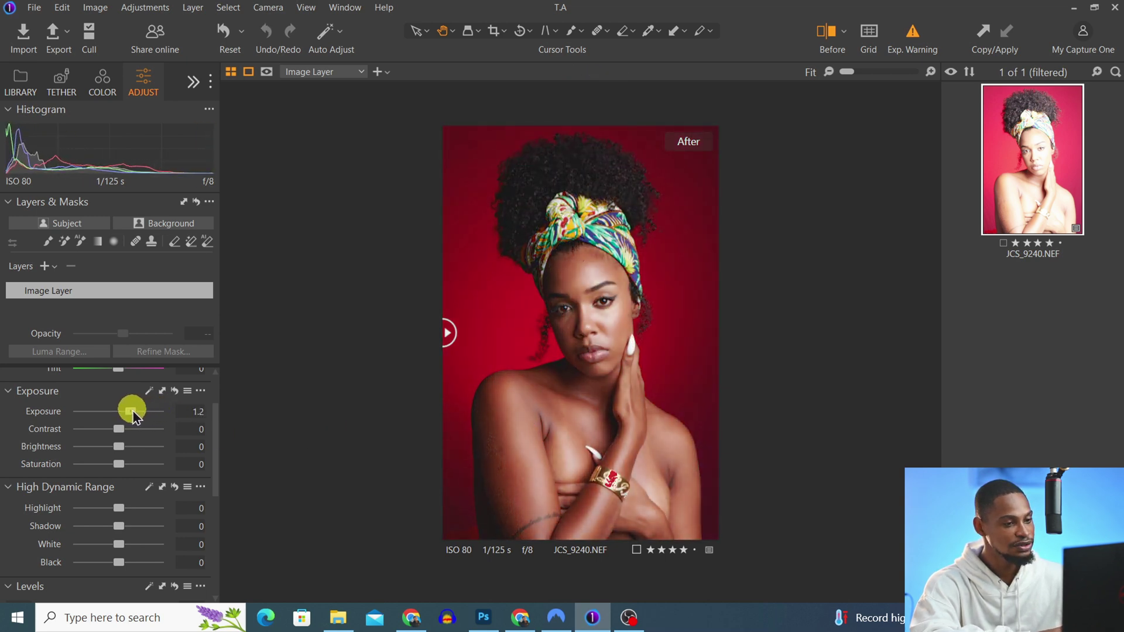
Set the High Dynamic Range shadow to 26 and lower the highlight slightly
scroll(133, 413, down, 1)
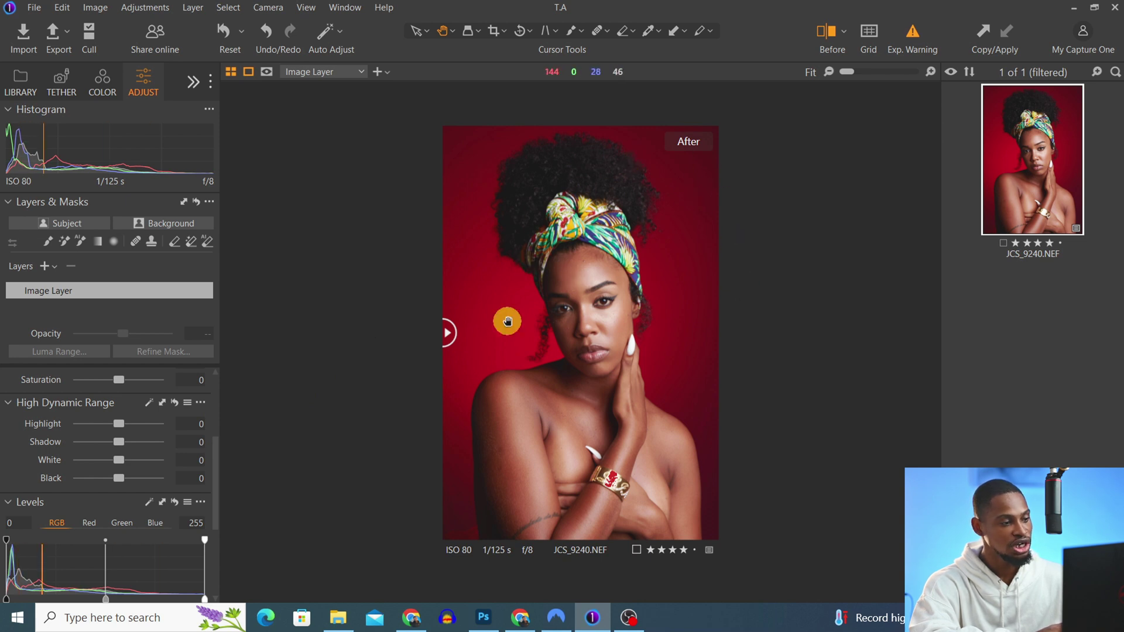
click(120, 442)
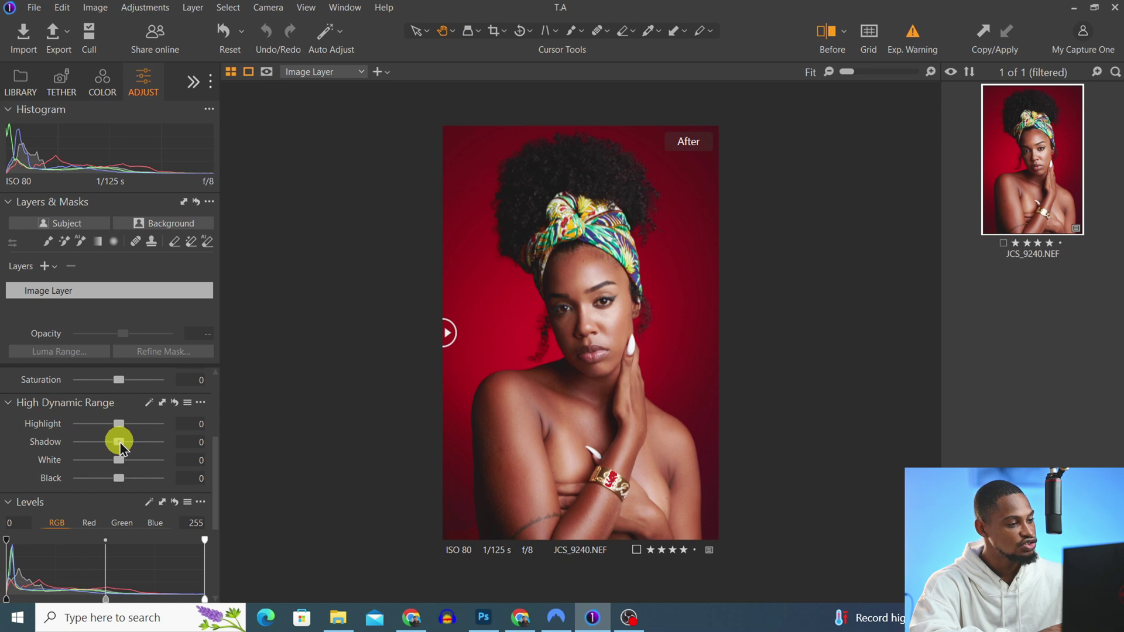
drag(121, 445, 133, 448)
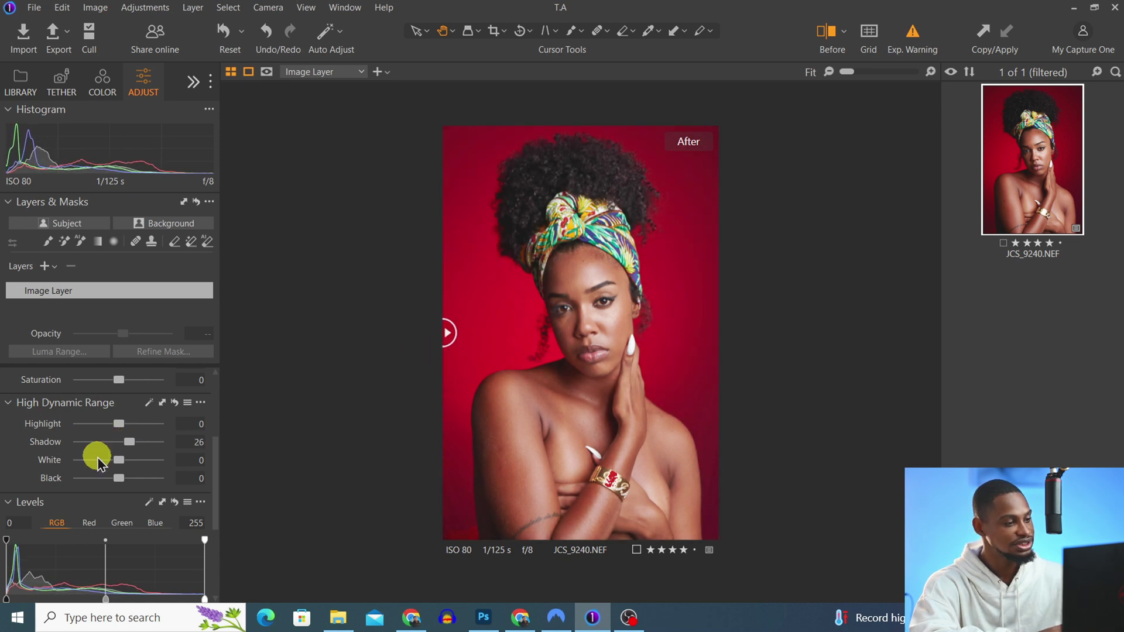
drag(118, 424, 113, 430)
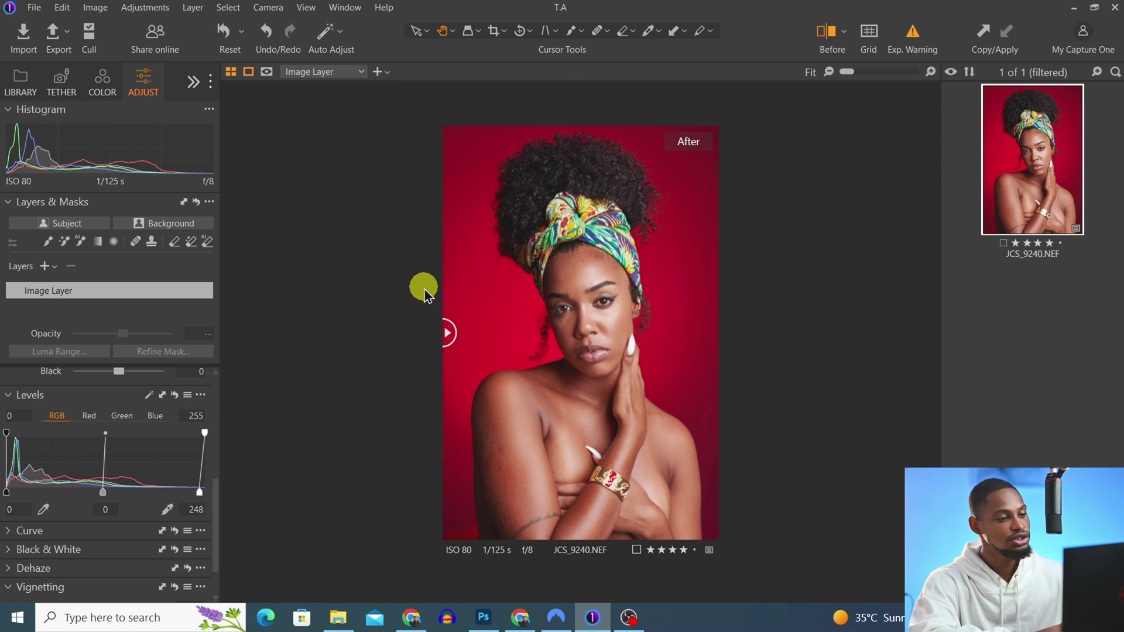
drag(449, 327, 435, 346)
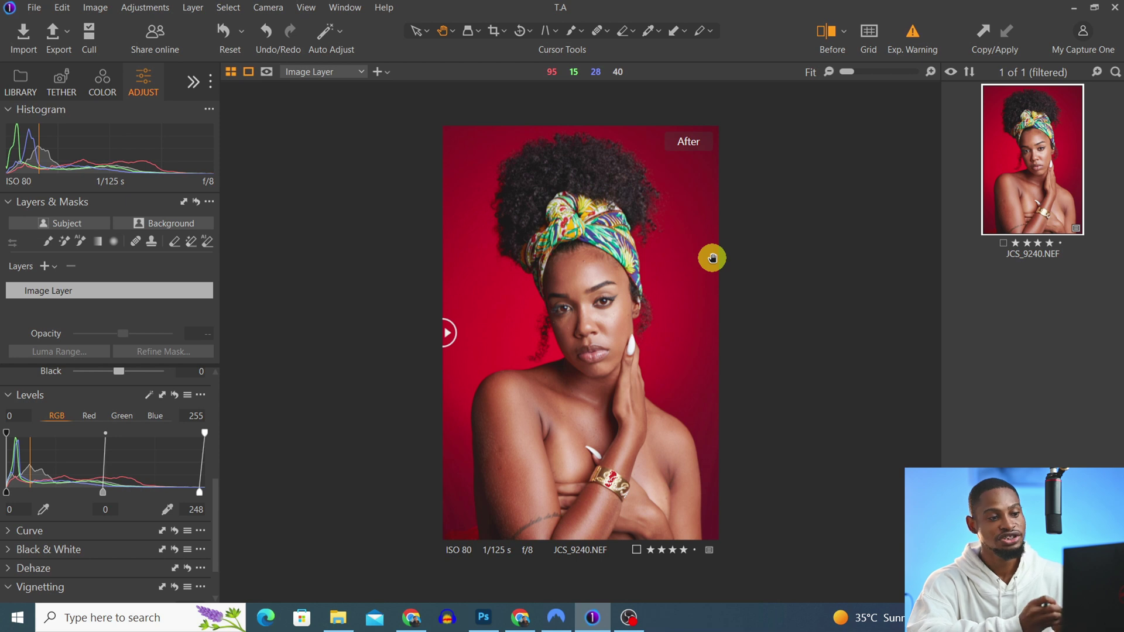
Send the portrait to Adobe Photoshop 2024 as an uncompressed 16-bit TIFF with the Adobe RGB (1998) profile at 300 px/in and 100% scale
right_click(1043, 166)
mouse_move(809, 199)
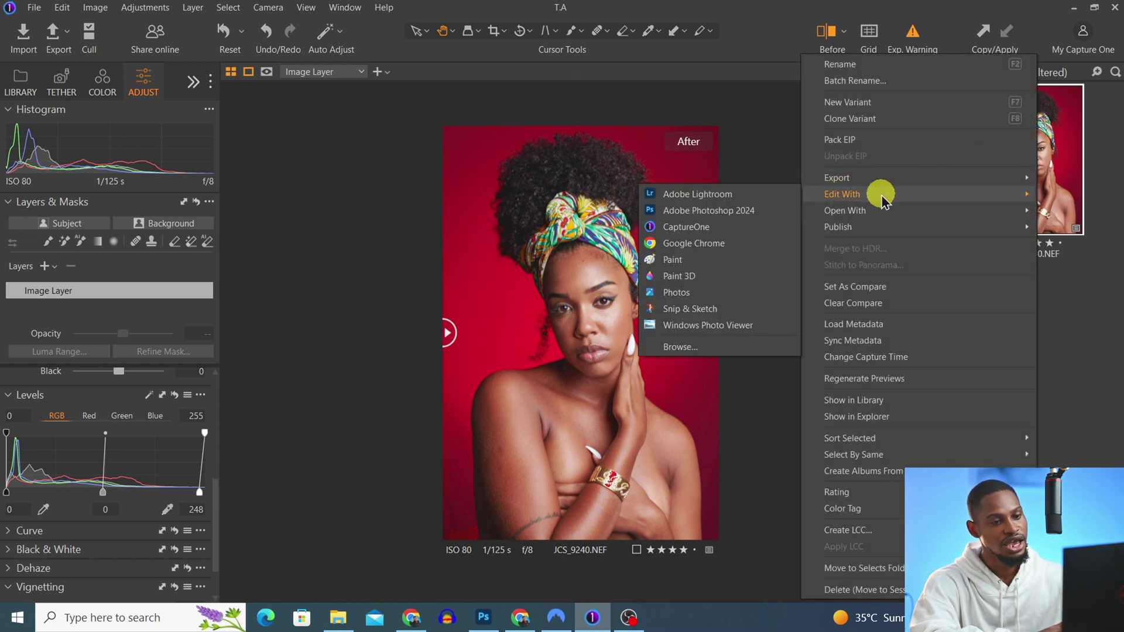
click(755, 213)
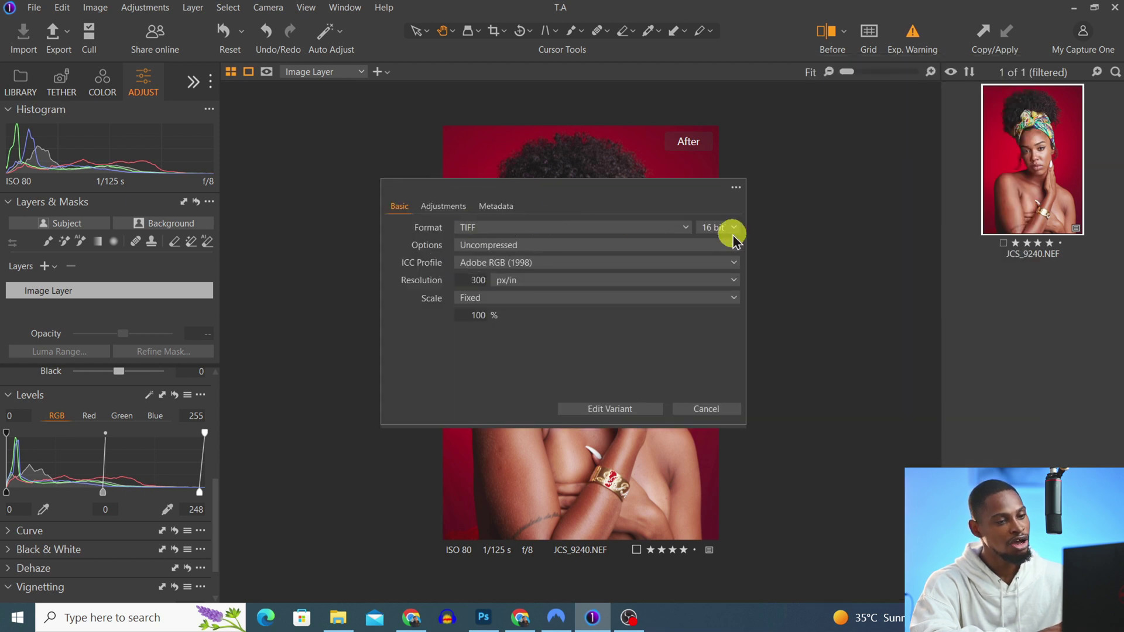
click(473, 248)
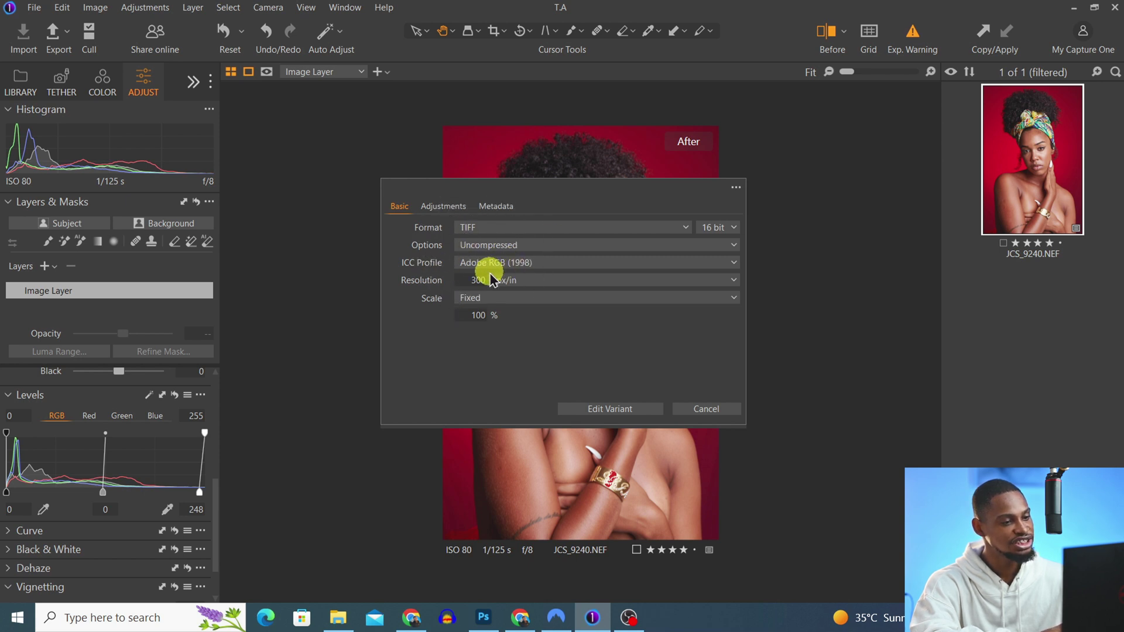
click(598, 409)
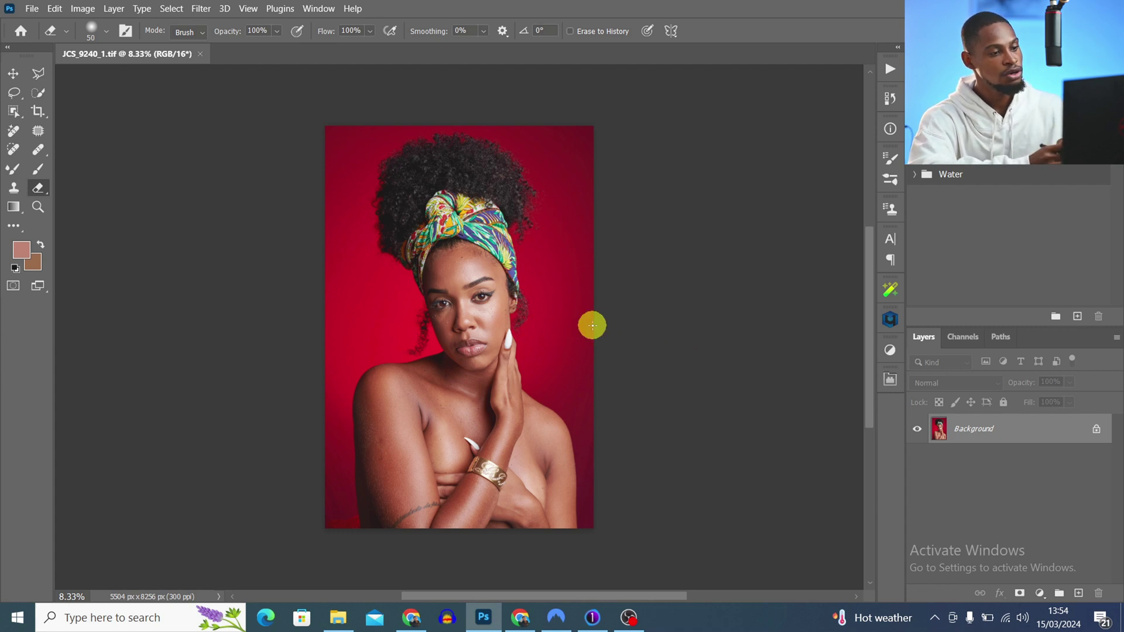
Duplicate the Background layer of the portrait
click(1017, 443)
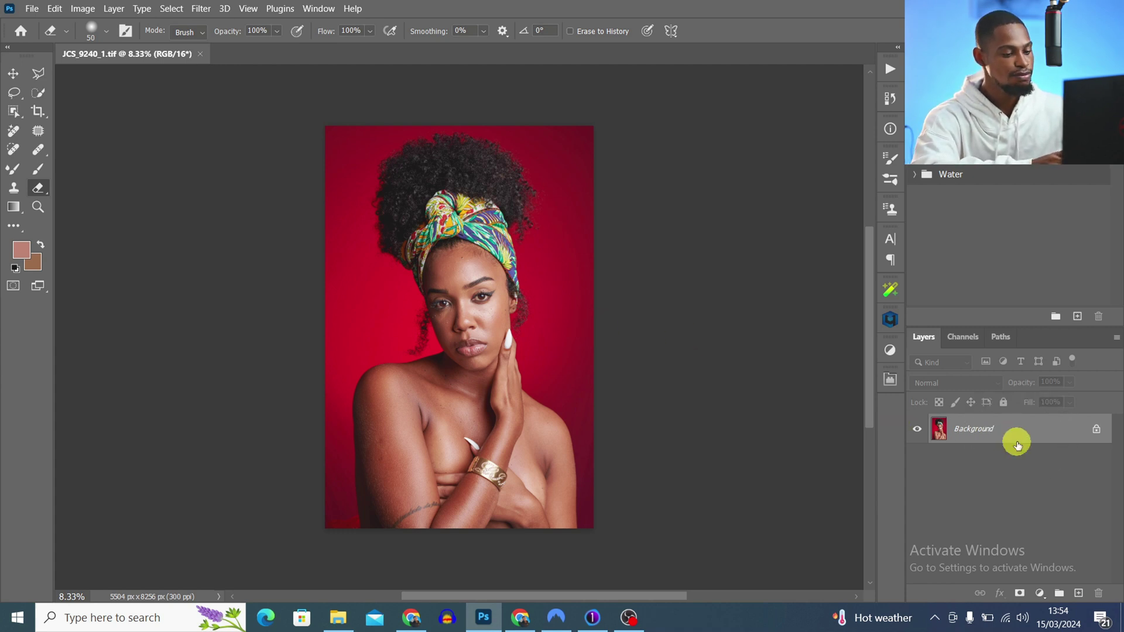
key(ctrl+j)
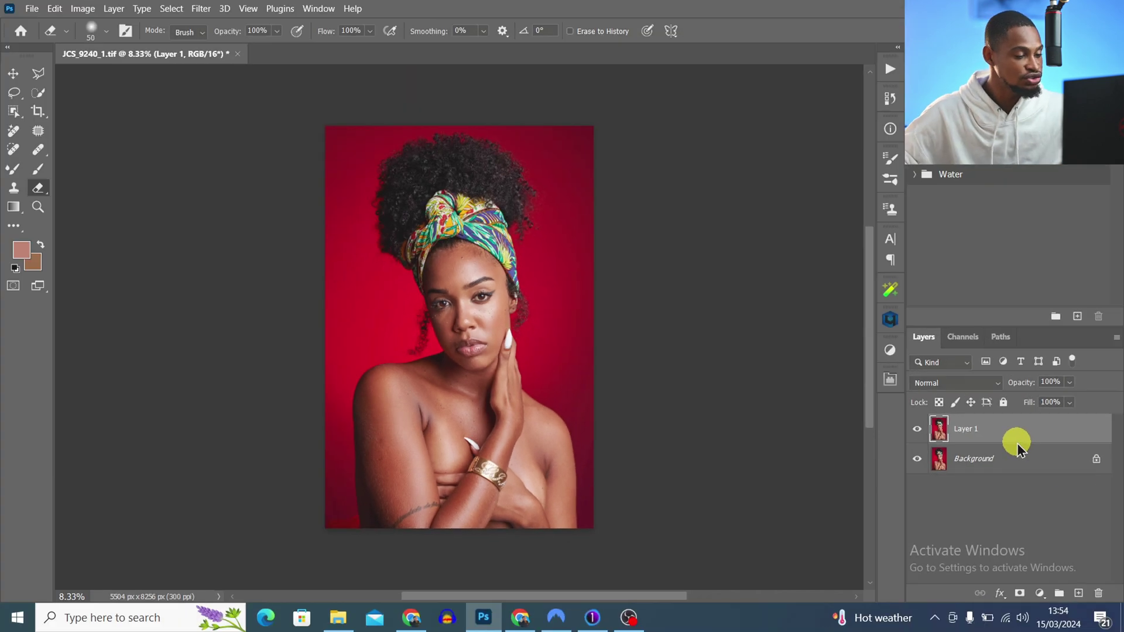
key(z)
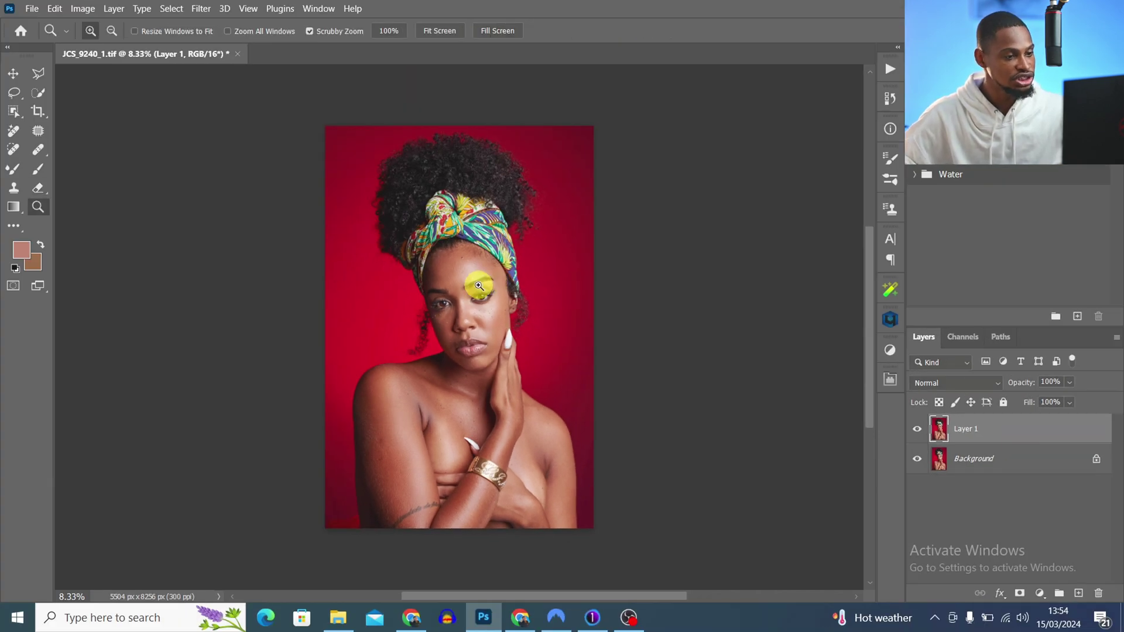
click(480, 287)
drag(521, 284, 514, 282)
key(e)
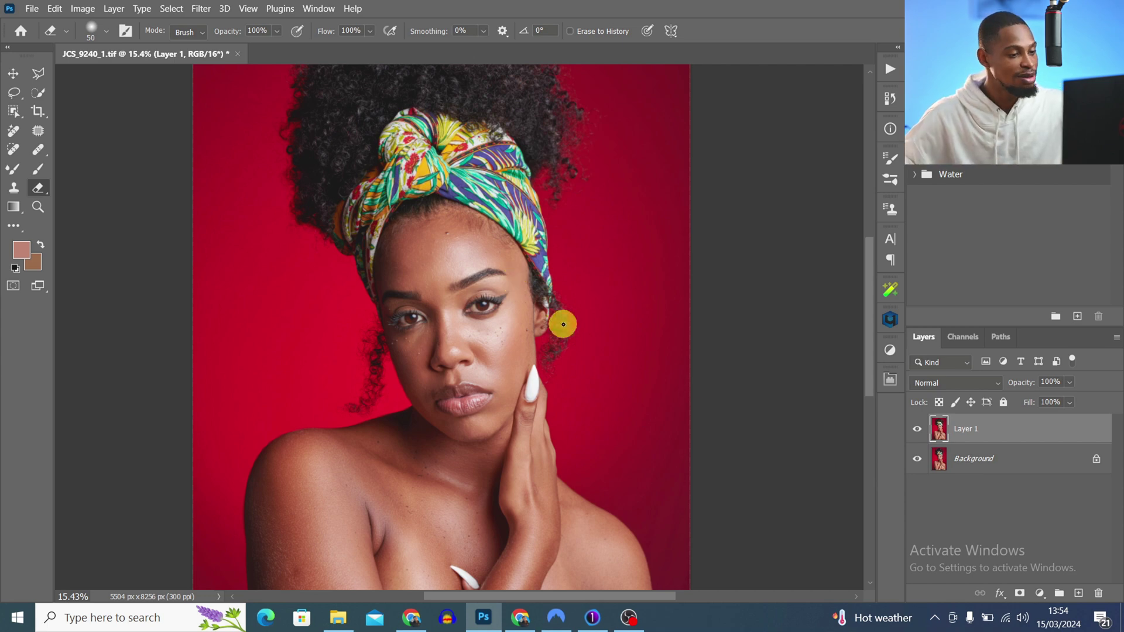
key(z)
mouse_move(485, 287)
mouse_down()
mouse_move(500, 289)
mouse_move(448, 287)
mouse_up()
key(e)
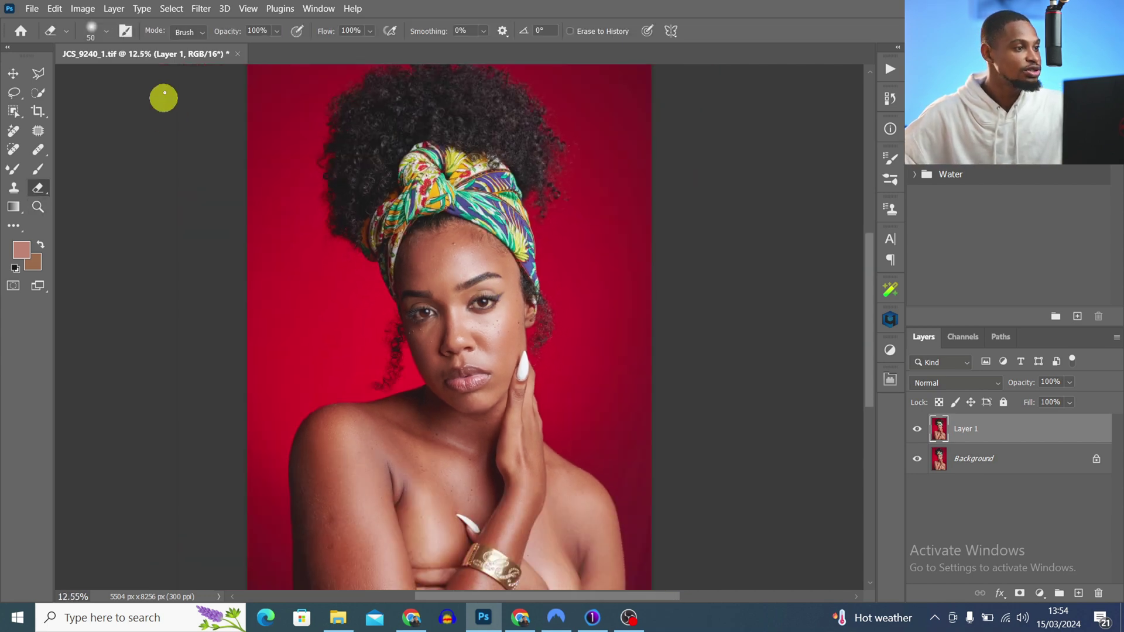
Apply Retouch4me Heal to the duplicate layer at sensitivity 100 with Make Mask enabled, and compare the skin with and without it
click(201, 8)
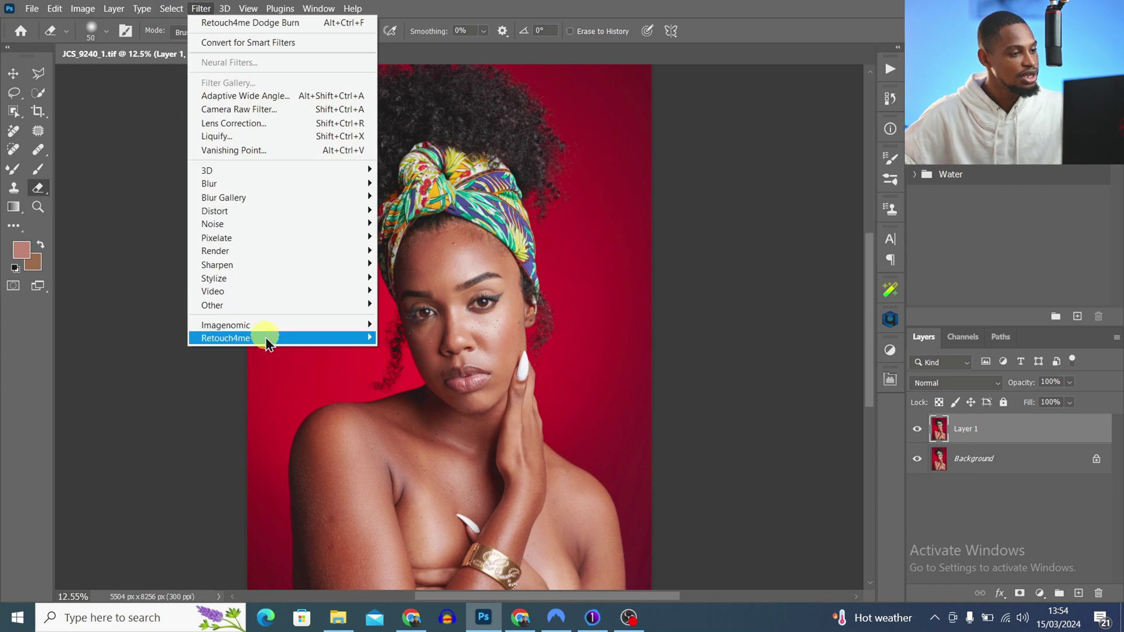
mouse_move(267, 343)
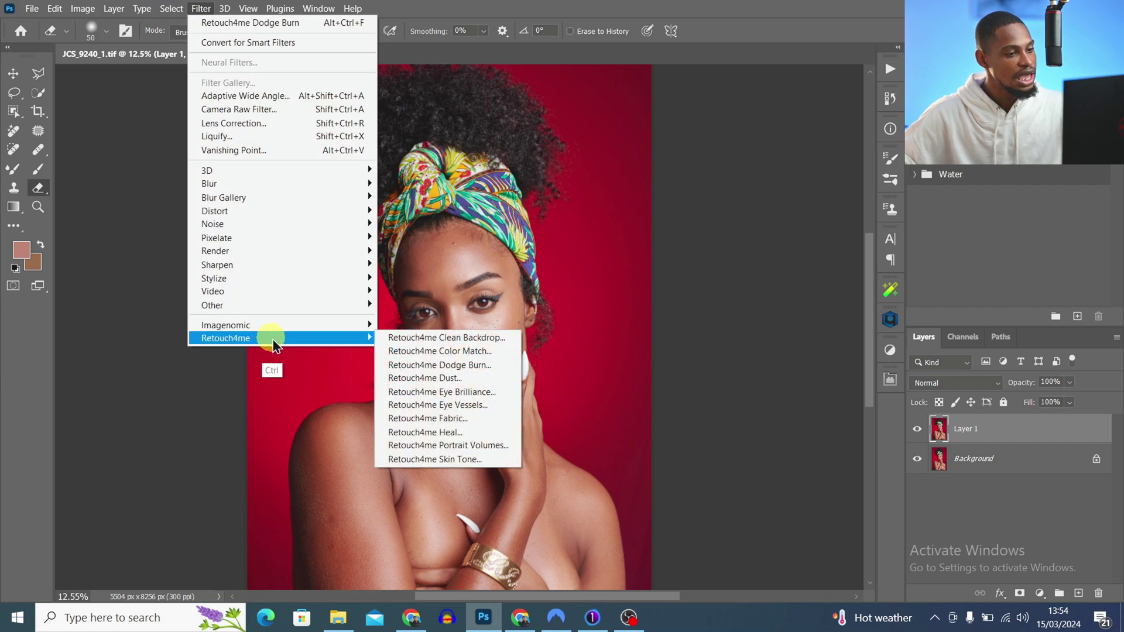
click(452, 432)
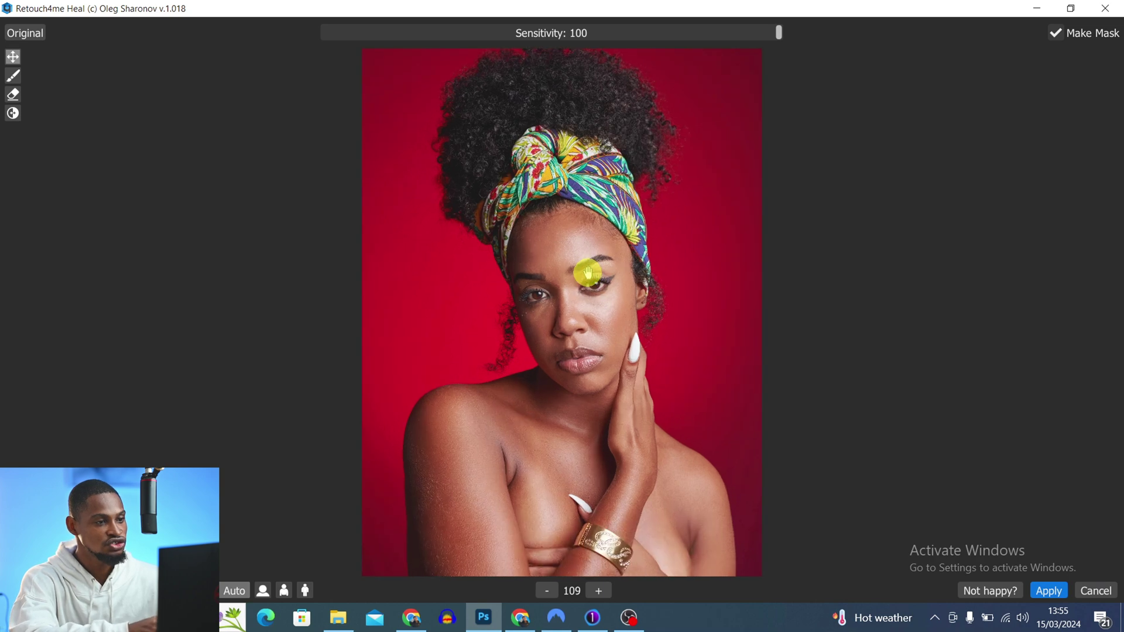
scroll(587, 273, up, 3)
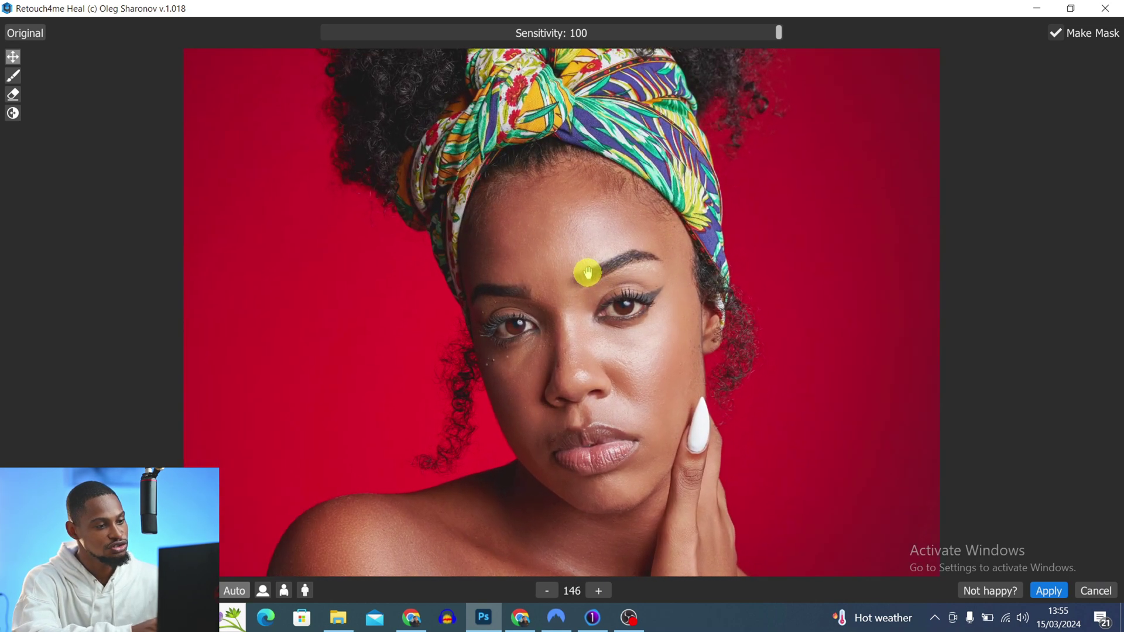
scroll(667, 337, up, 1)
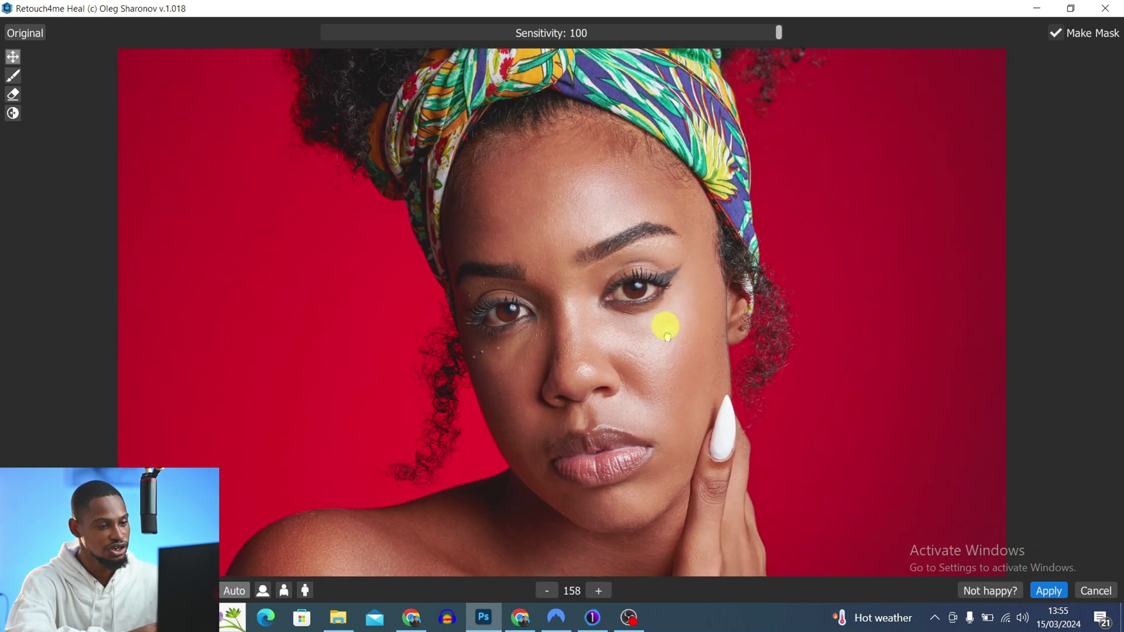
drag(667, 337, 660, 278)
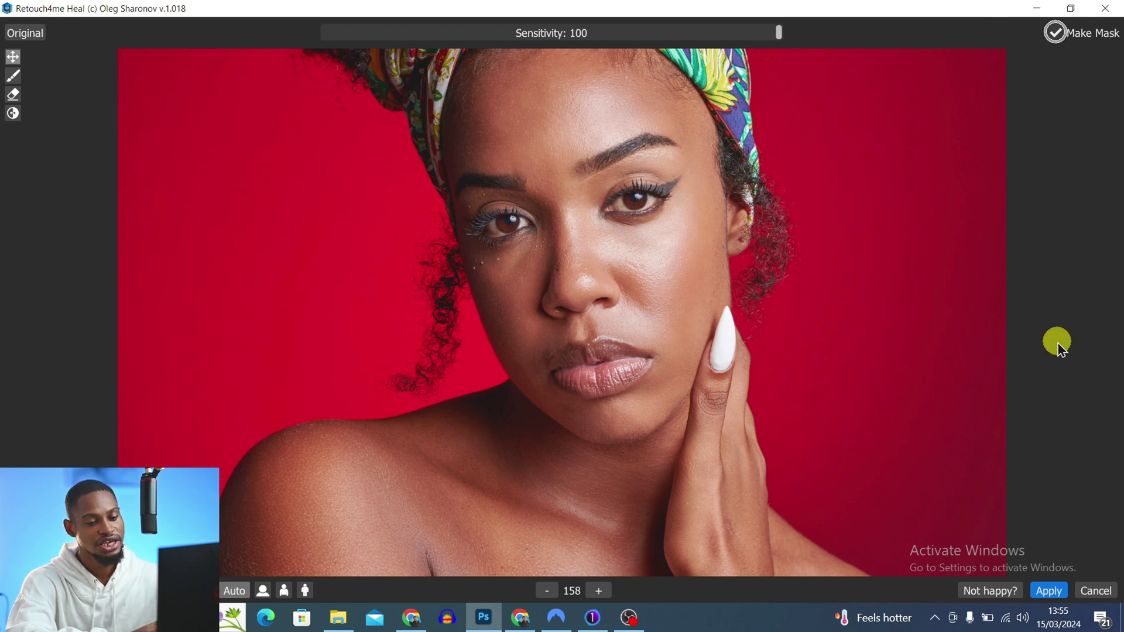
click(1049, 592)
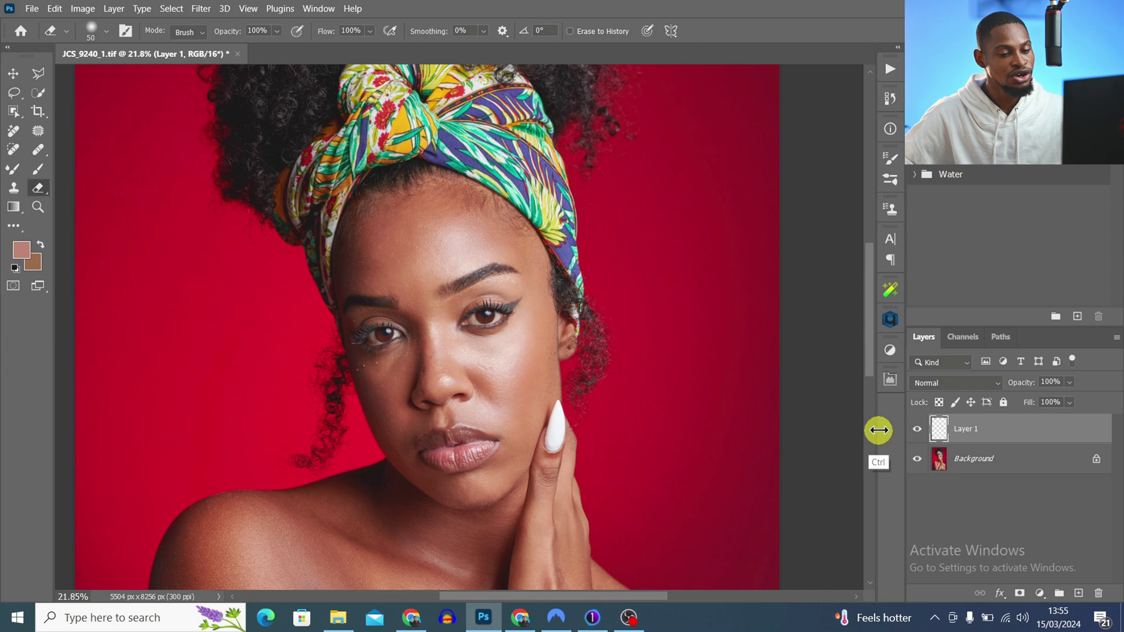
click(916, 431)
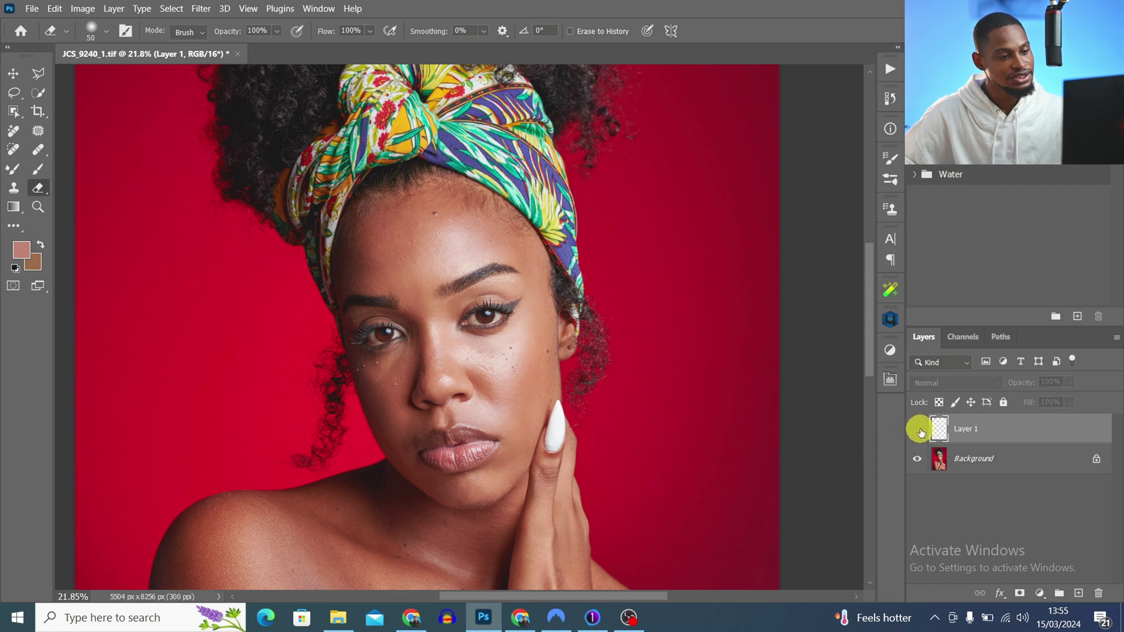
click(917, 431)
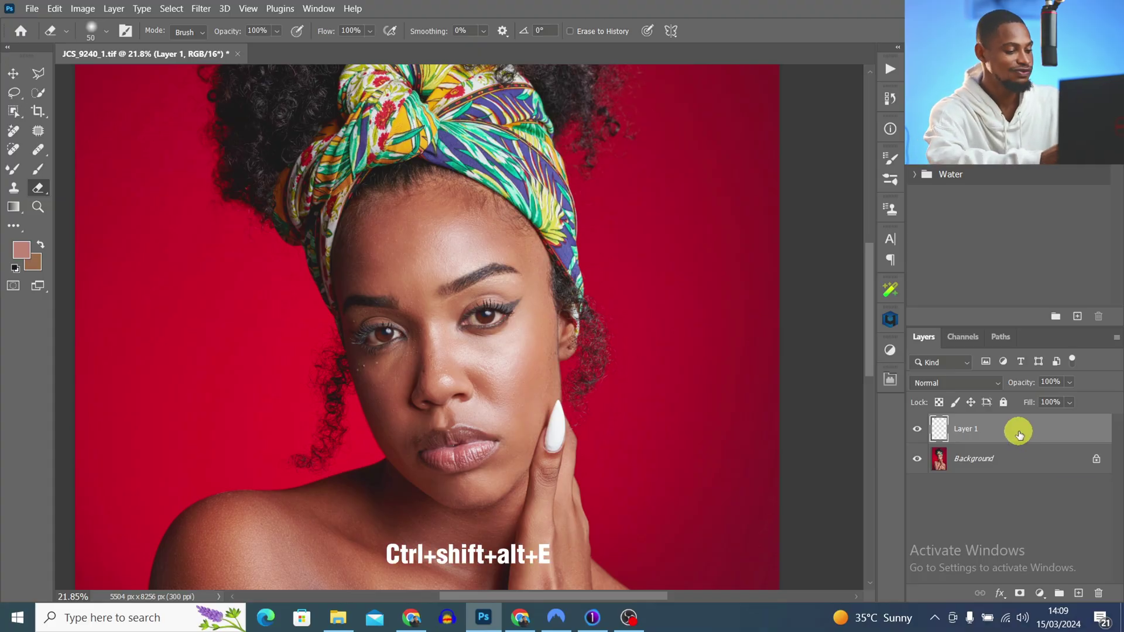
Stamp all visible layers into a new top layer and start the Retouch4me Dodge Burn filter on it
key(ctrl+shift+alt+e)
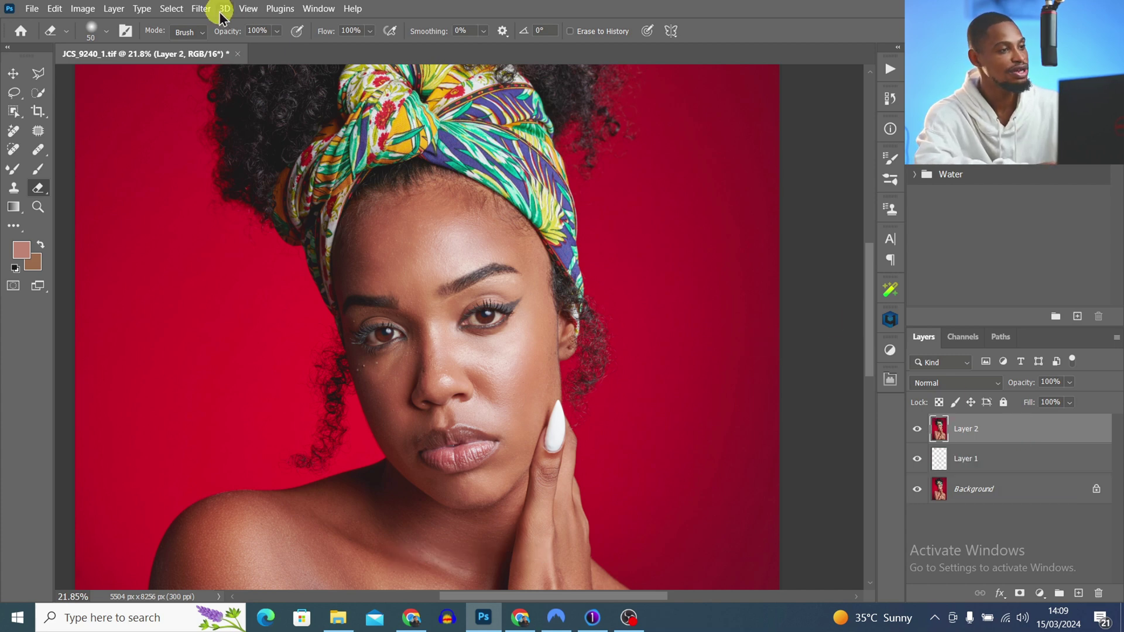
click(201, 8)
mouse_move(252, 338)
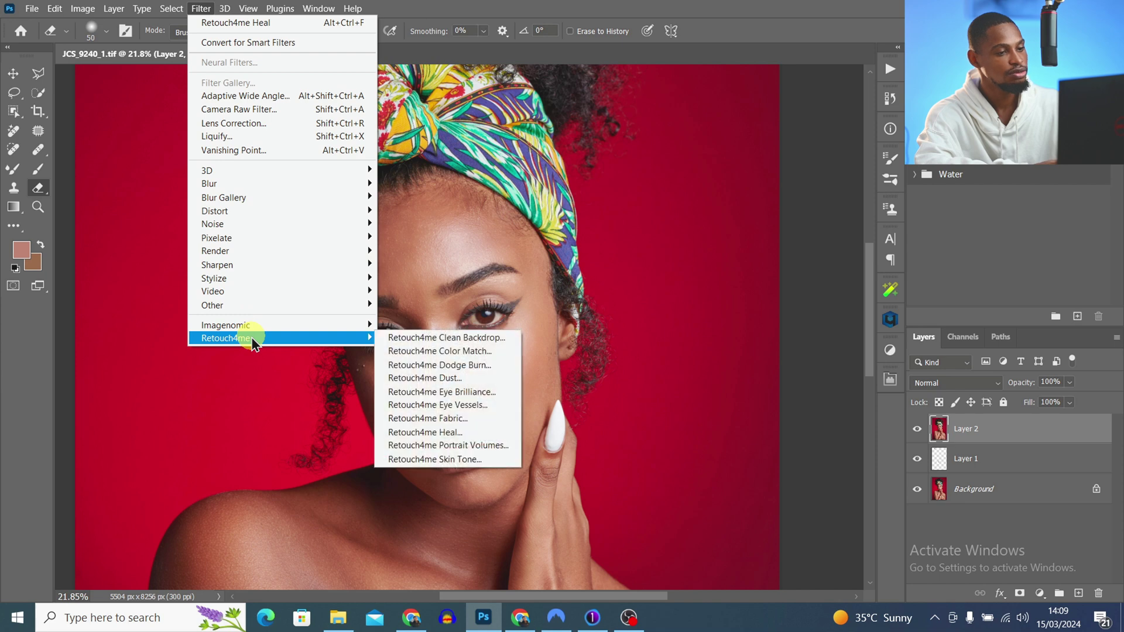
click(468, 365)
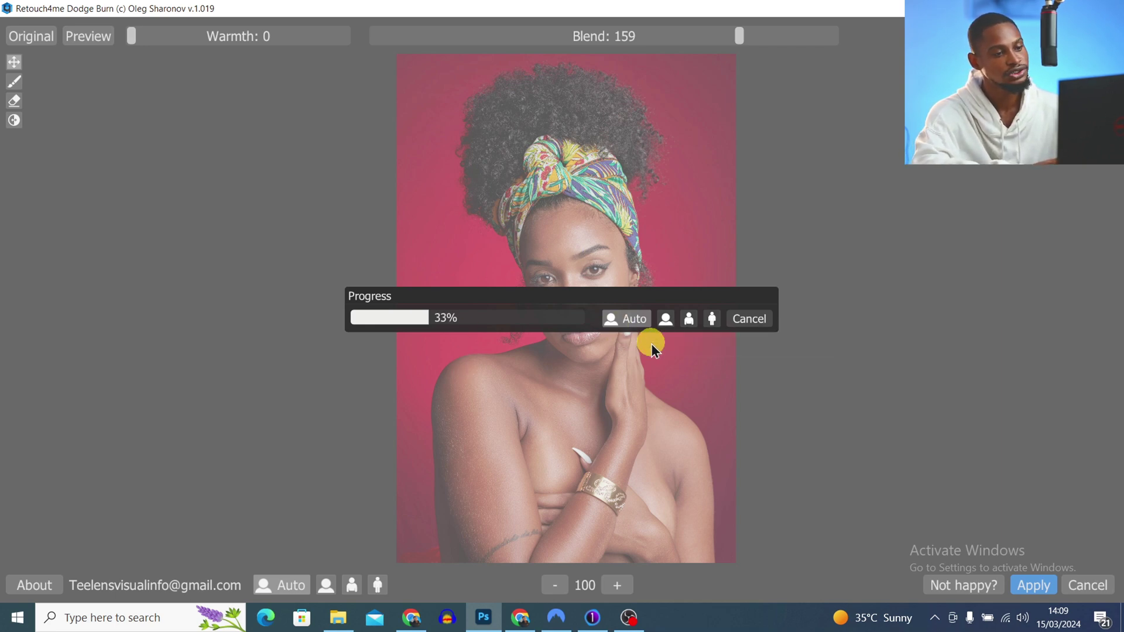
Apply Dodge Burn with Blend 182, Warmth 15 and Soft Light Layer enabled, comparing the face with the original
scroll(625, 286, up, 5)
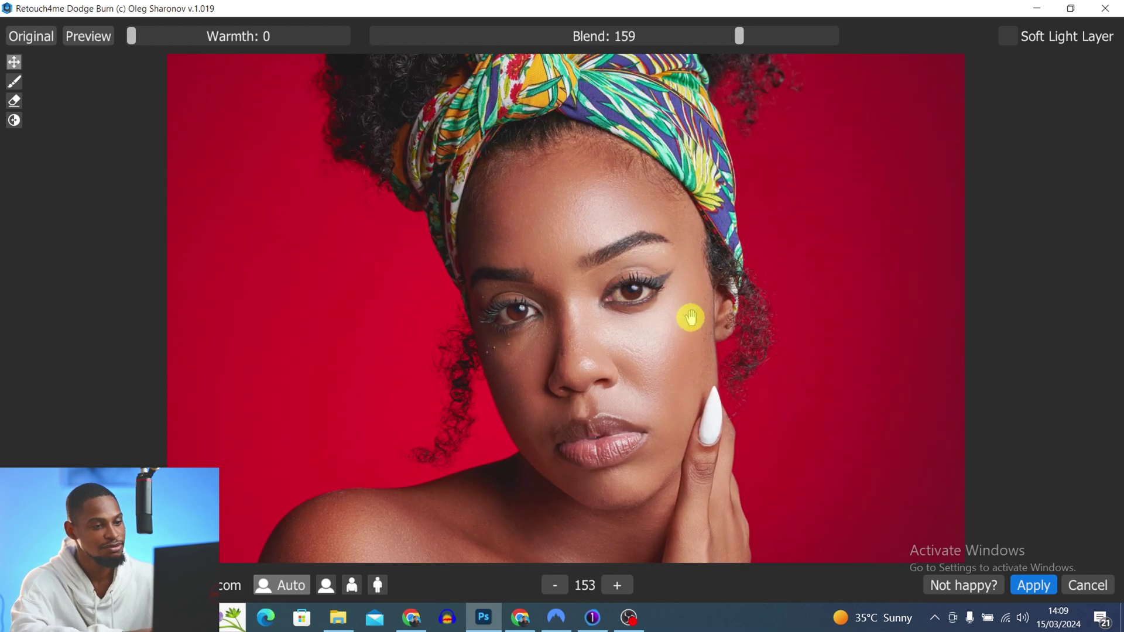
drag(691, 320, 619, 263)
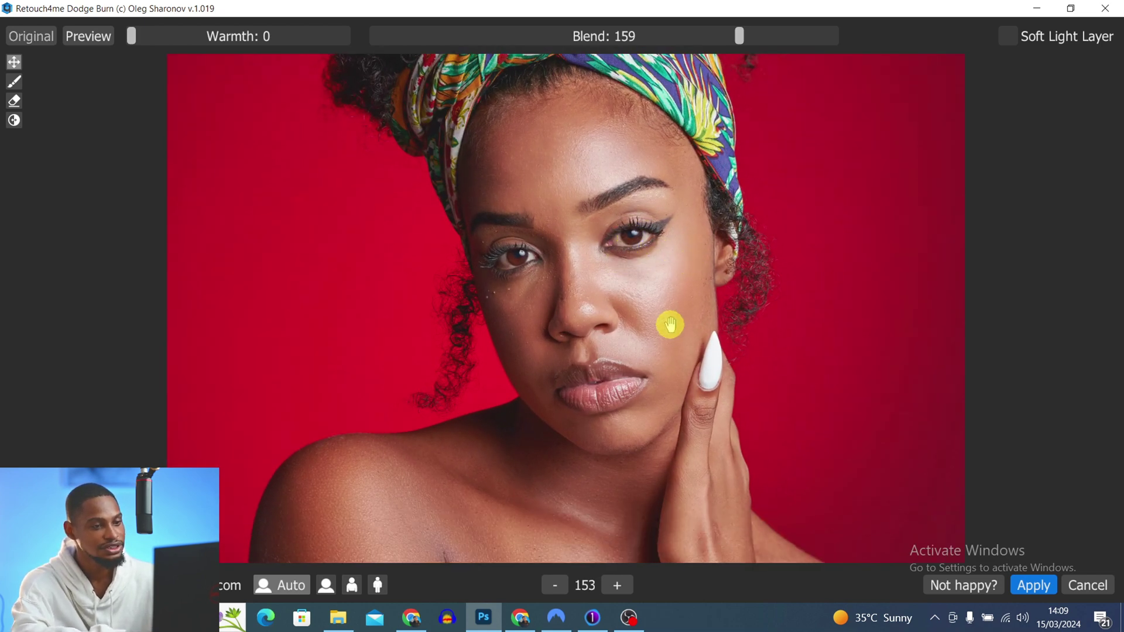
key(space)
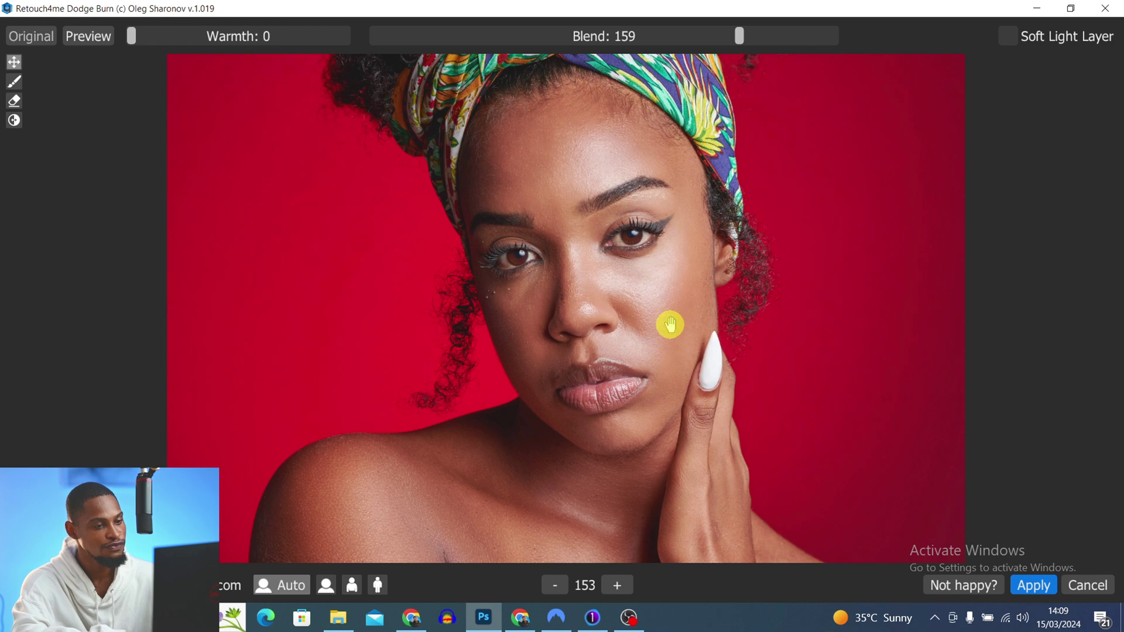
key(space)
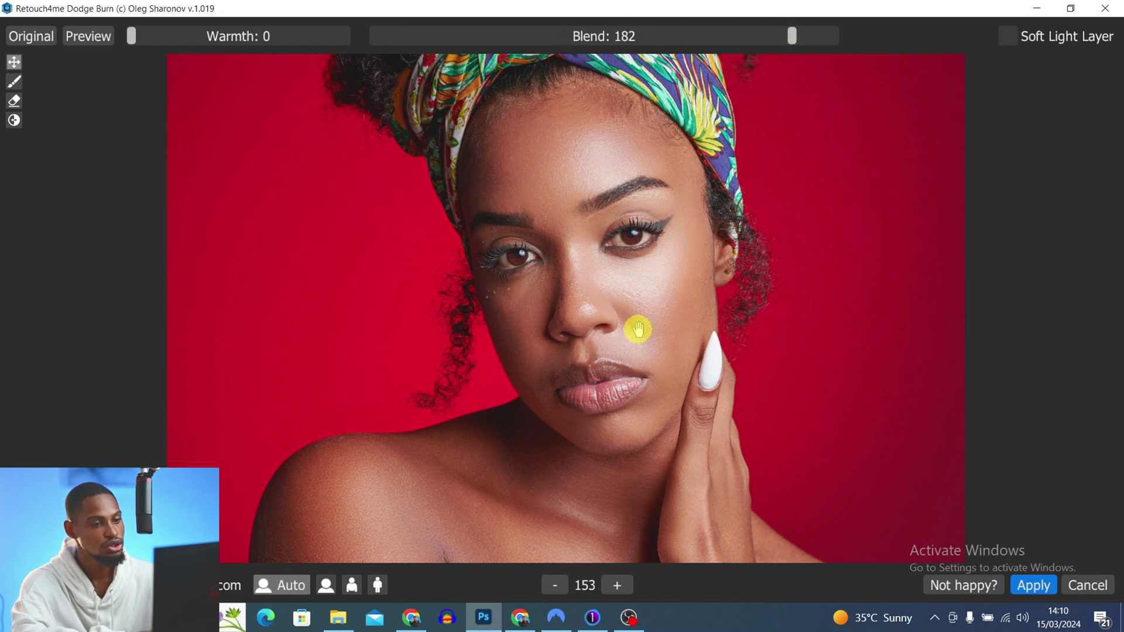
key(space)
key(space)
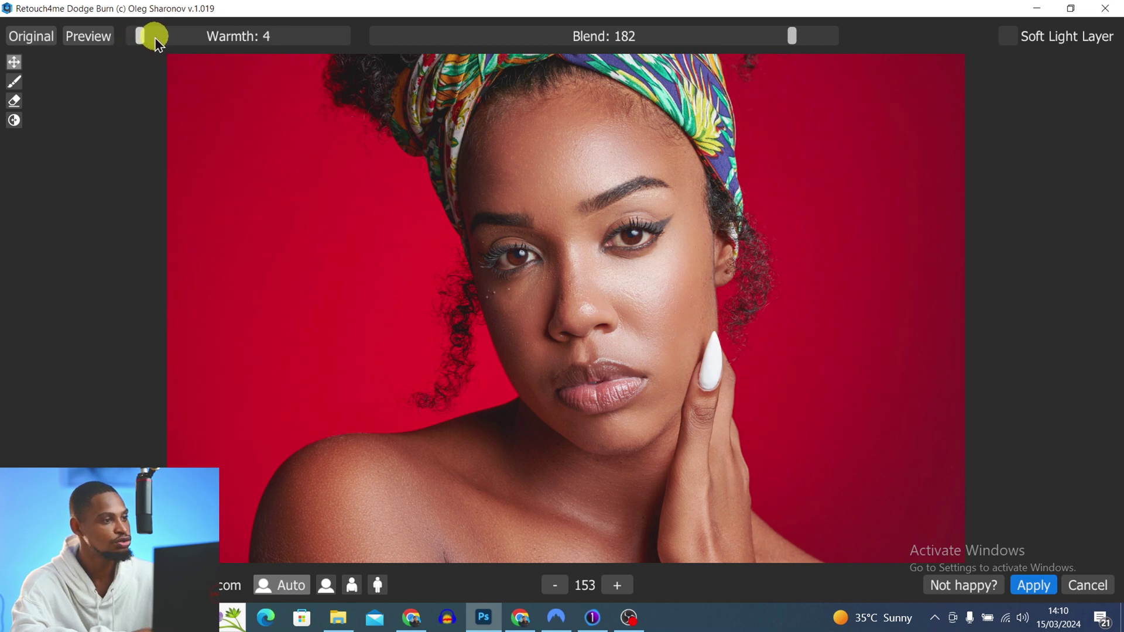
click(633, 339)
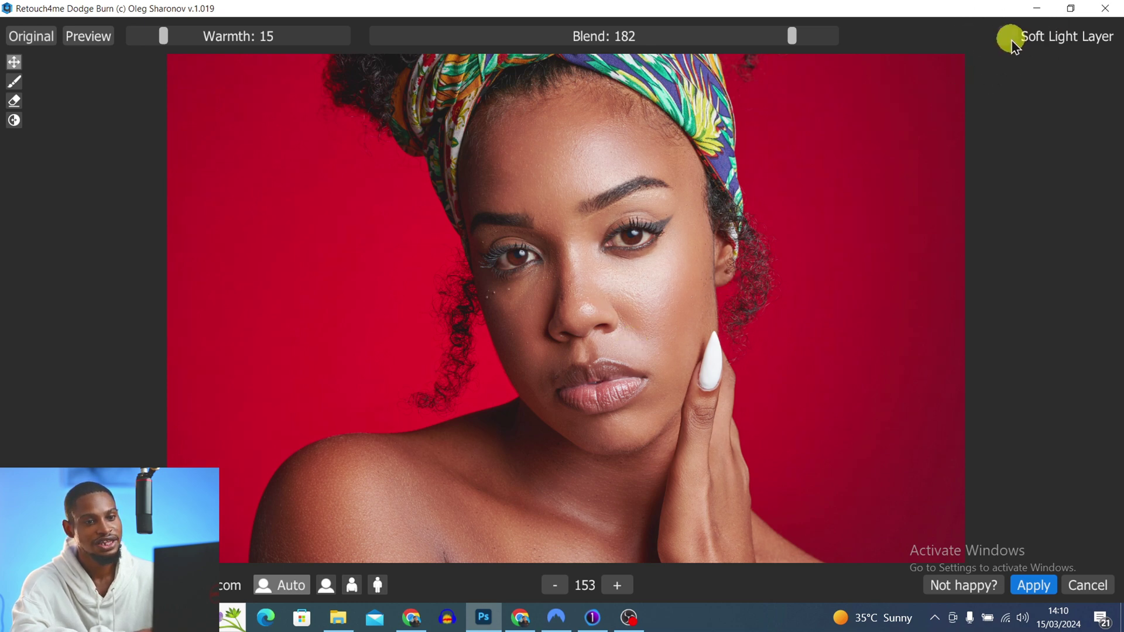
click(1034, 586)
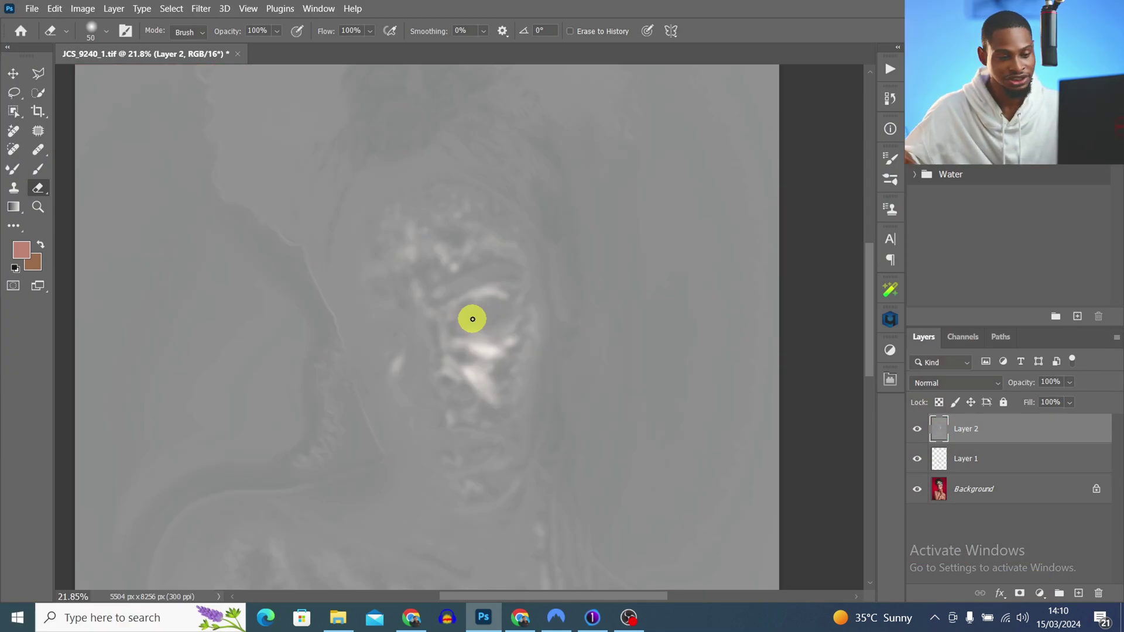
Set the blend mode of the gray dodge-and-burn layer, Layer 2, to Soft Light
drag(515, 374, 460, 378)
mouse_move(485, 370)
mouse_down()
mouse_move(464, 299)
mouse_move(542, 296)
mouse_move(504, 301)
mouse_move(469, 205)
mouse_move(495, 238)
mouse_up()
key(e)
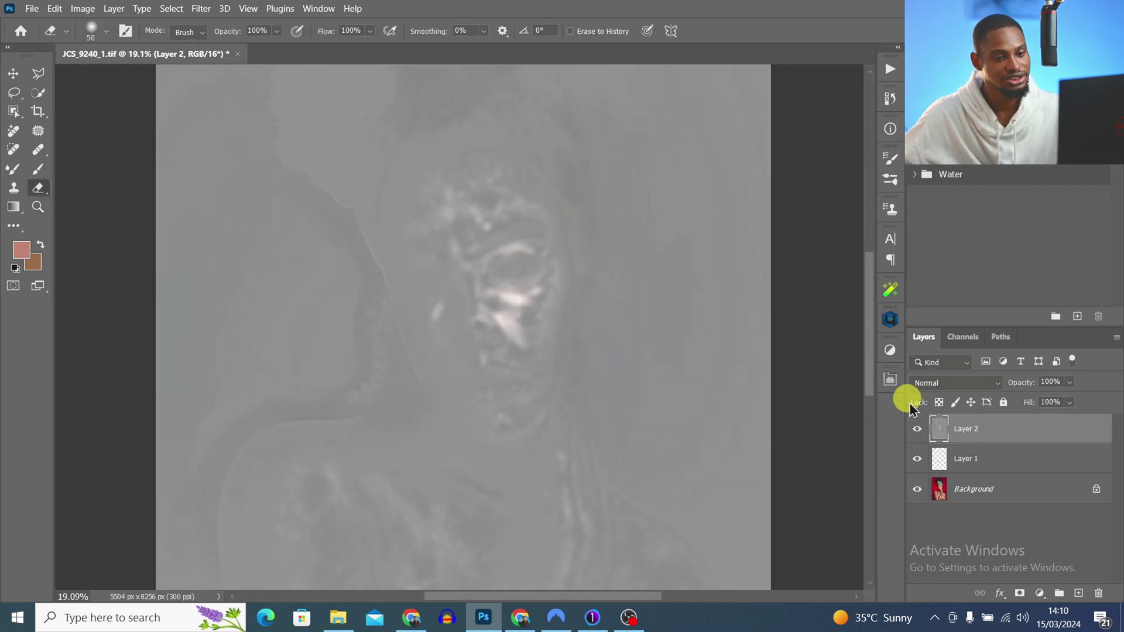
click(917, 433)
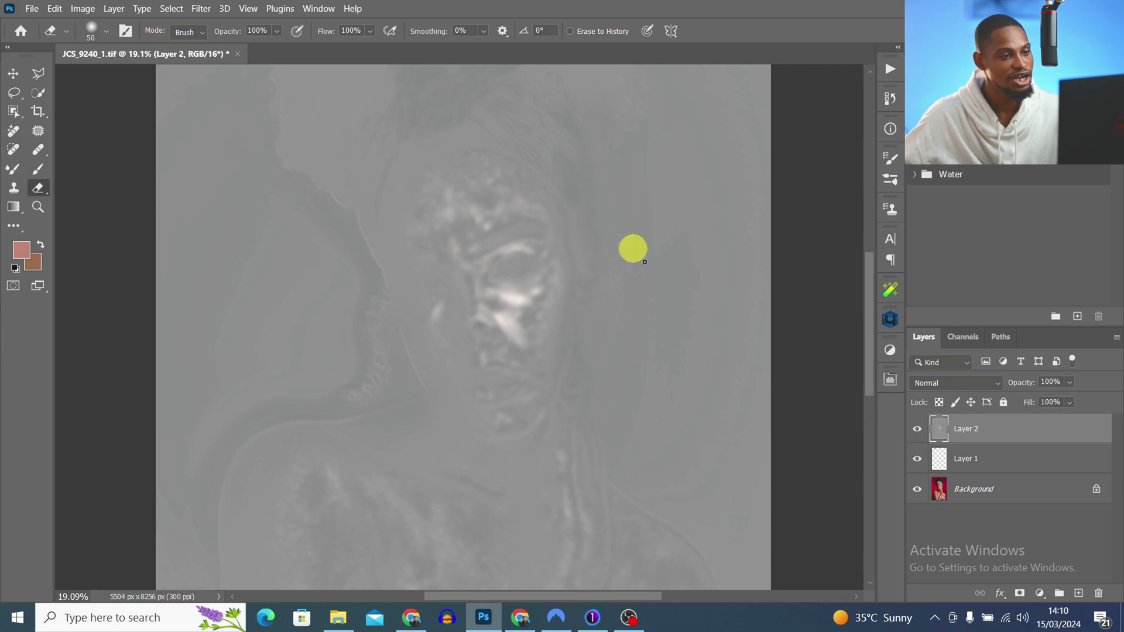
click(936, 390)
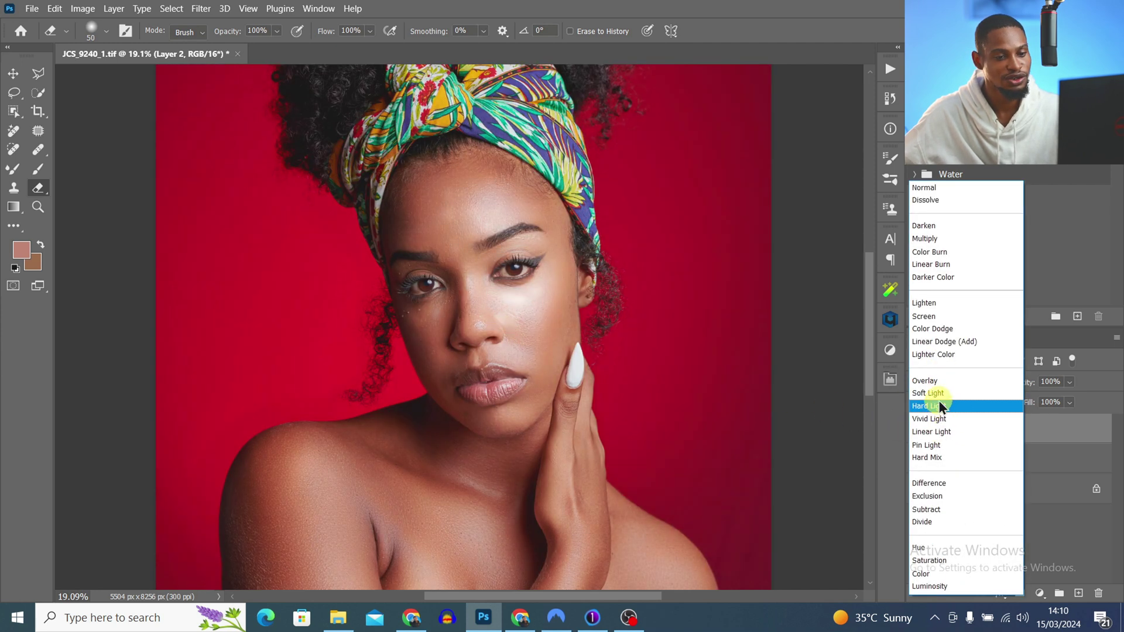
click(943, 394)
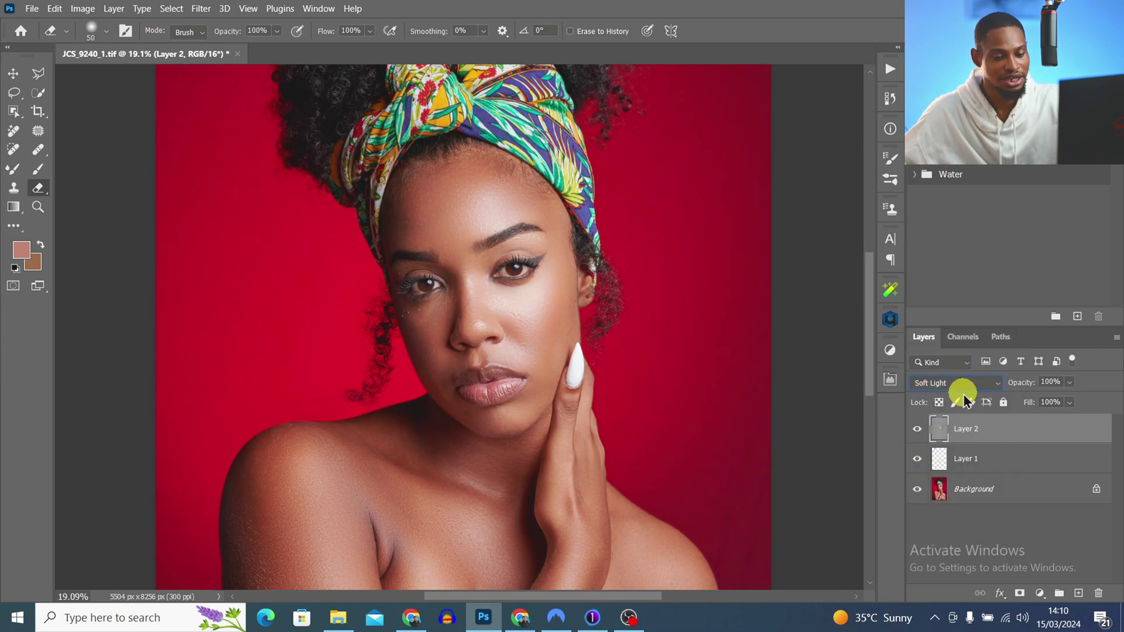
Group Layer 1 and Layer 2 together above the Background
click(966, 459)
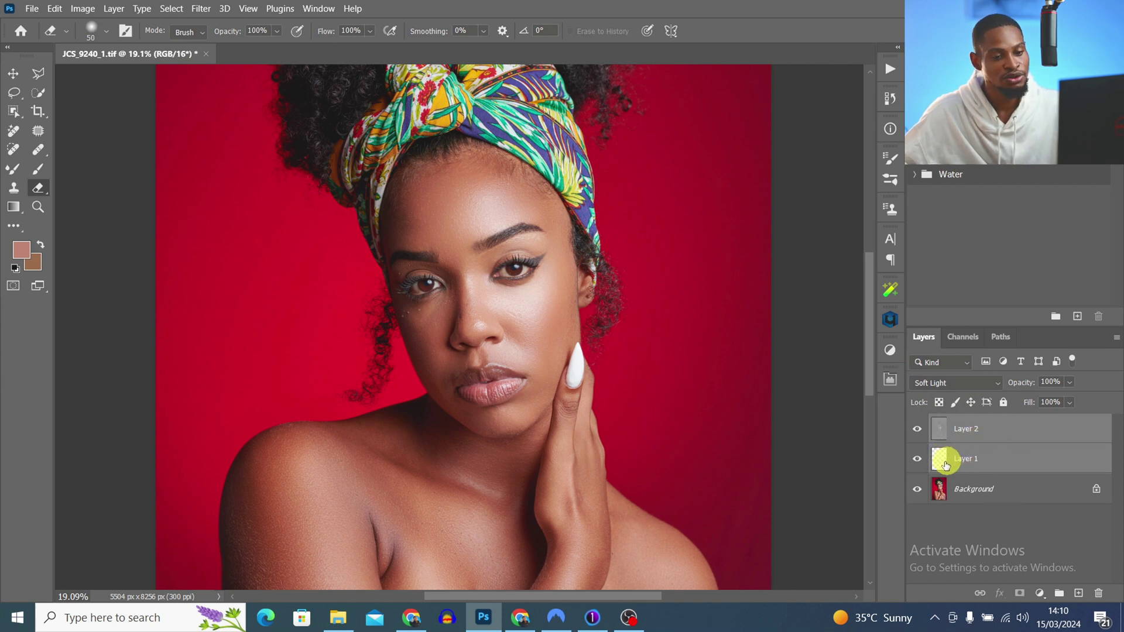
ctrl+click(987, 435)
key(ctrl+g)
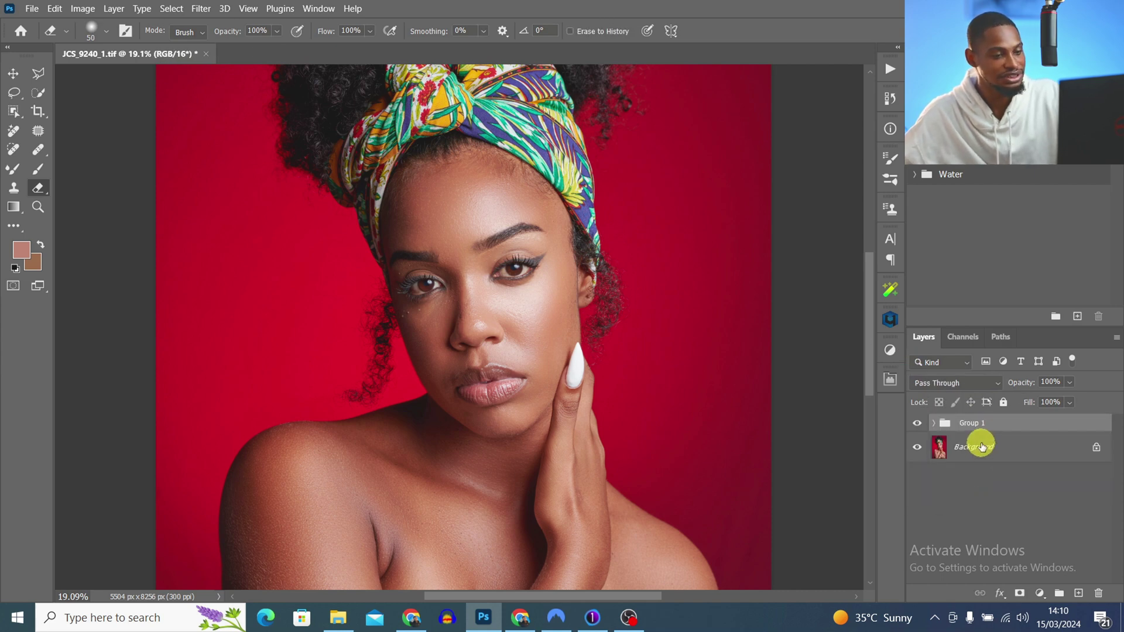
Compare the portrait with and without the retouching group, and examine the facial skin up close and at full view
key(z)
drag(535, 268, 459, 268)
key(e)
click(918, 421)
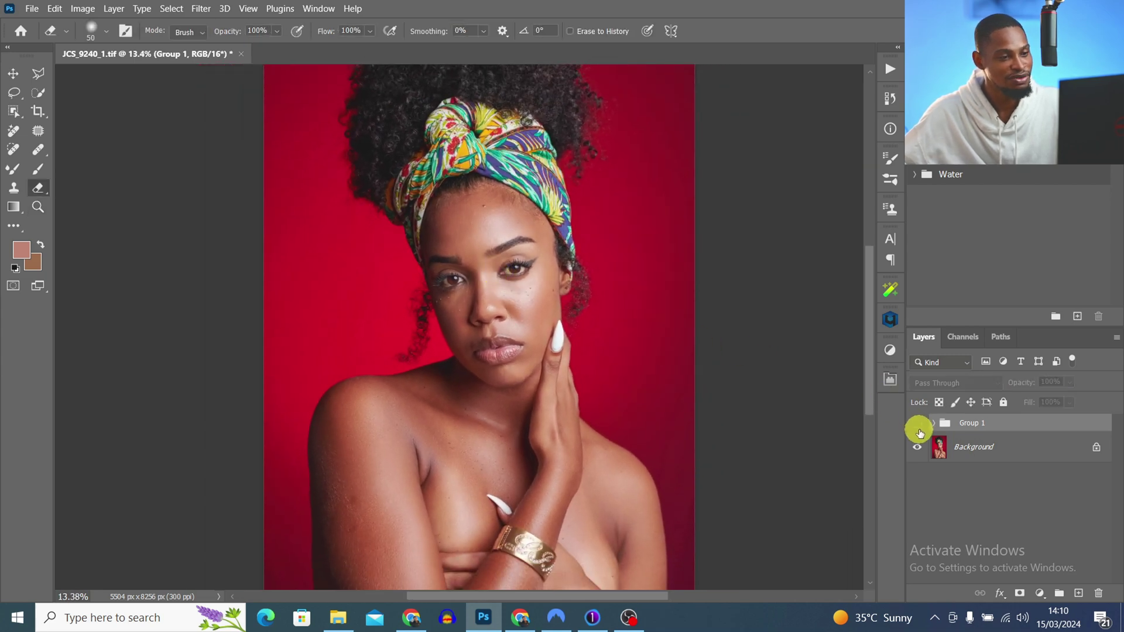
click(919, 431)
key(z)
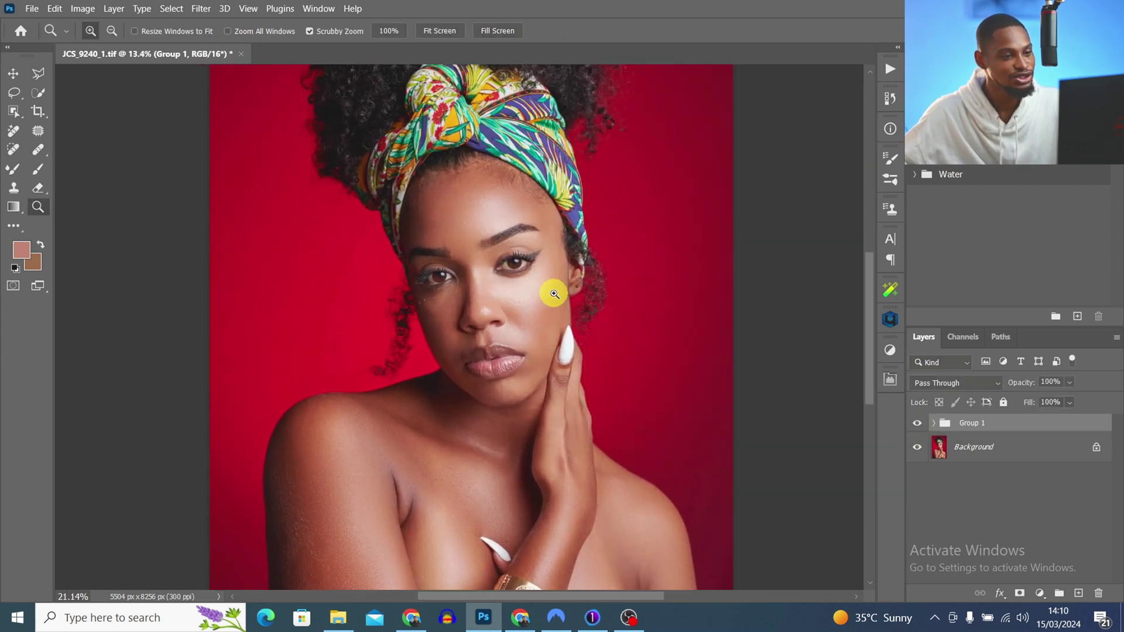
mouse_move(552, 293)
mouse_down()
mouse_move(485, 298)
mouse_move(566, 296)
mouse_up()
key(z)
key(z)
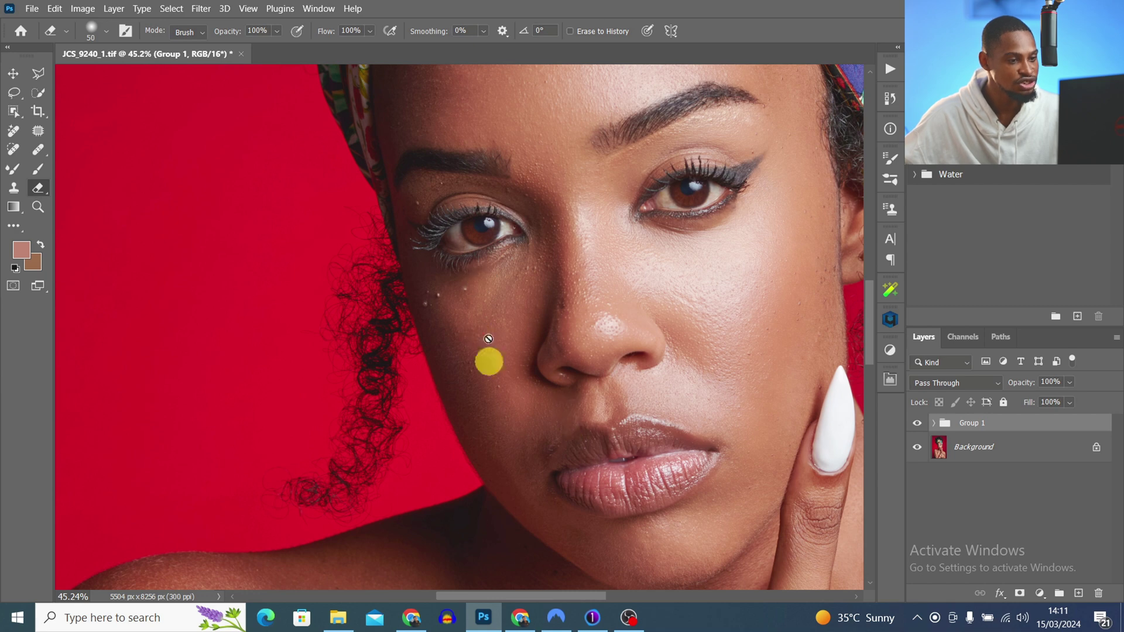
key(z)
drag(650, 352, 612, 349)
key(space)
drag(690, 351, 615, 262)
key(z)
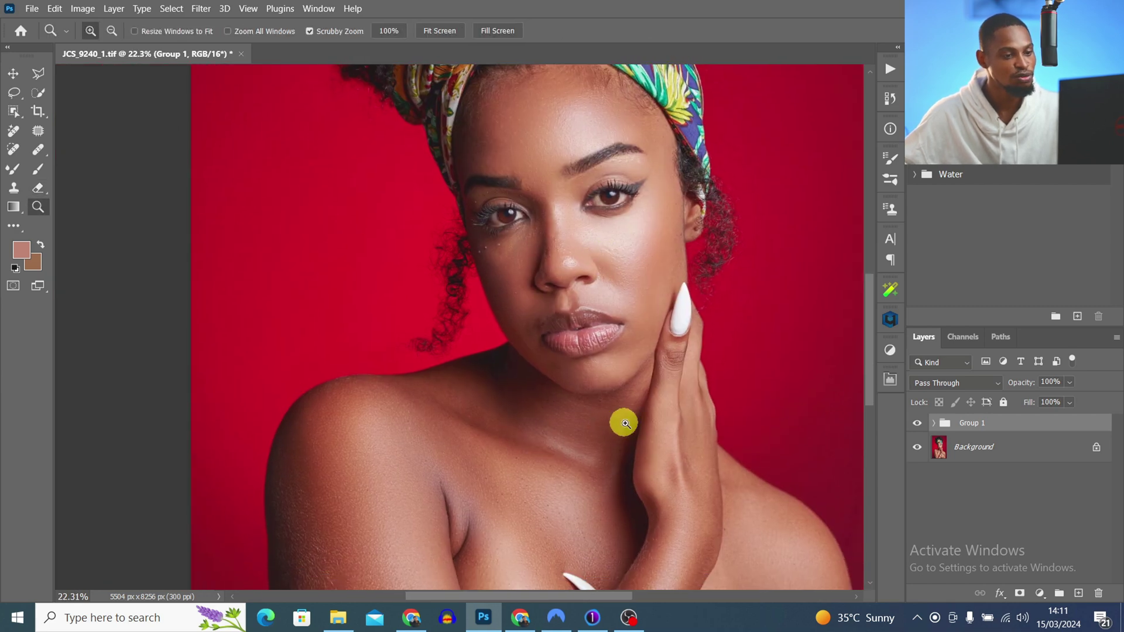
mouse_move(625, 423)
mouse_down()
mouse_move(562, 402)
mouse_move(552, 341)
mouse_move(582, 347)
mouse_move(562, 347)
mouse_up()
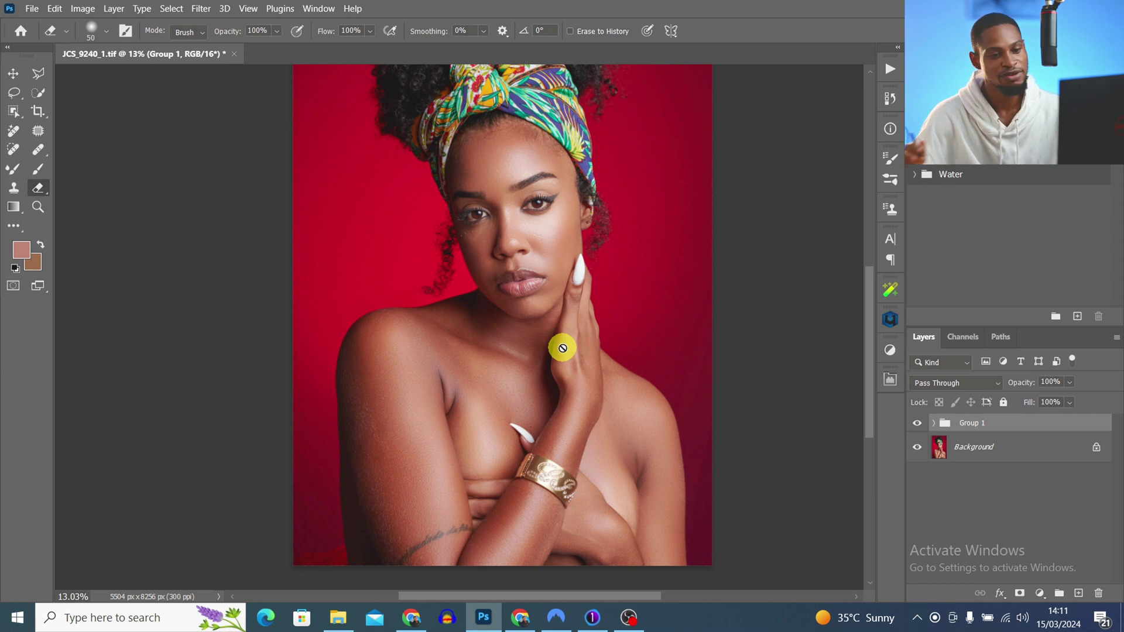
Run the Teelens FS 16bit frequency separation action with a Gaussian Blur radius of 12 pixels
click(889, 69)
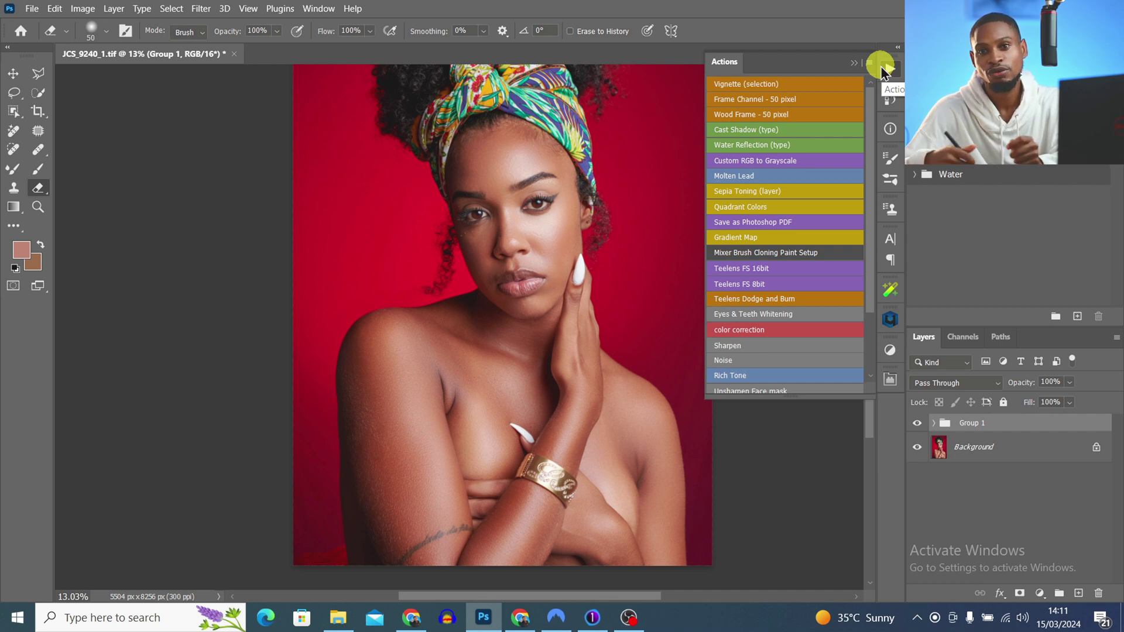
key(ctrl)
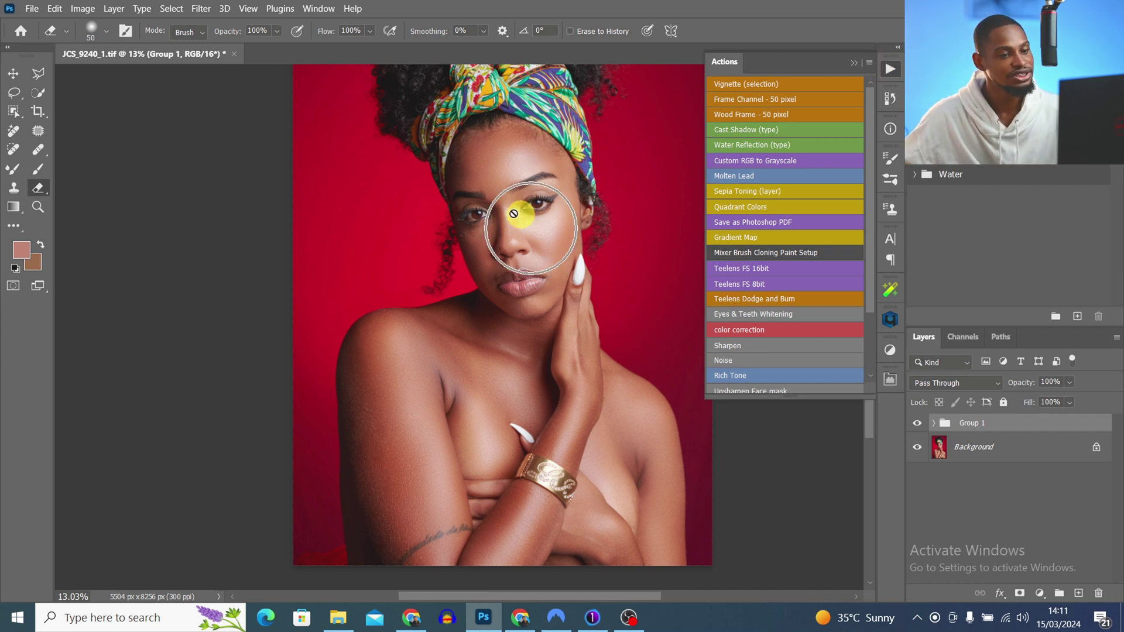
click(748, 268)
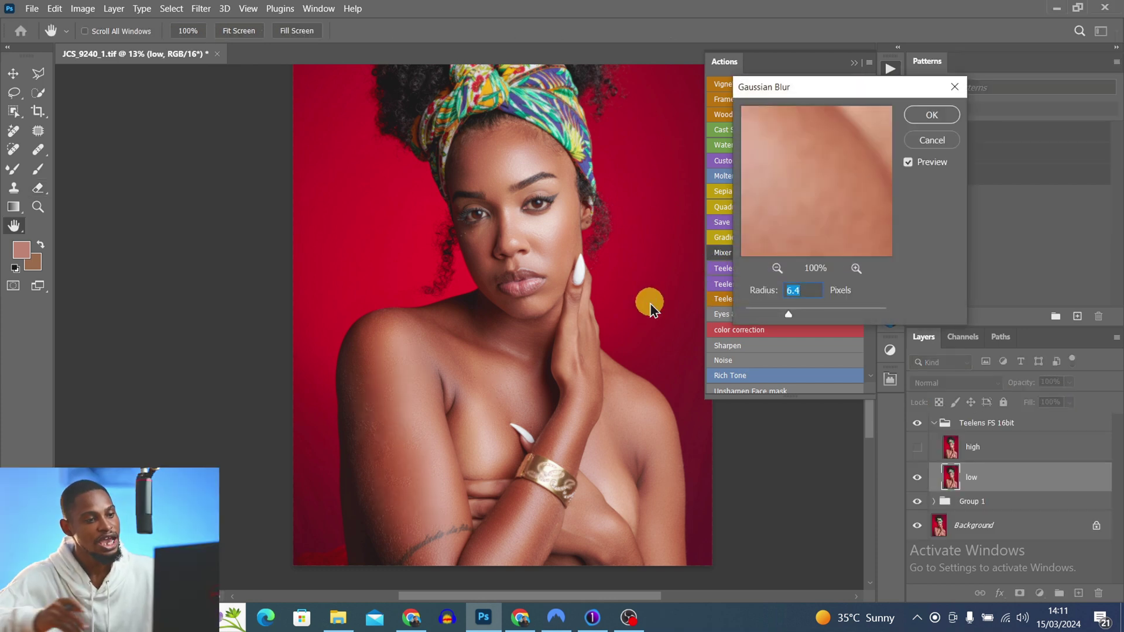
text(12)
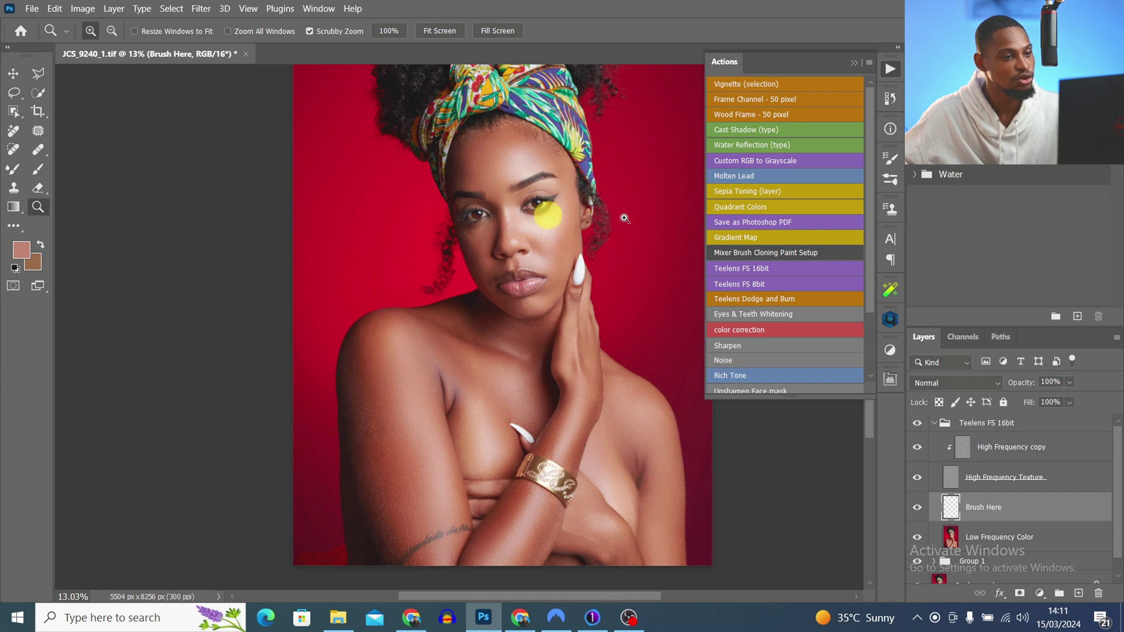
Choose the Clone Stamp tool and make the High Frequency copy layer active
mouse_move(625, 218)
mouse_down()
mouse_move(665, 206)
mouse_move(647, 215)
mouse_up()
key(e)
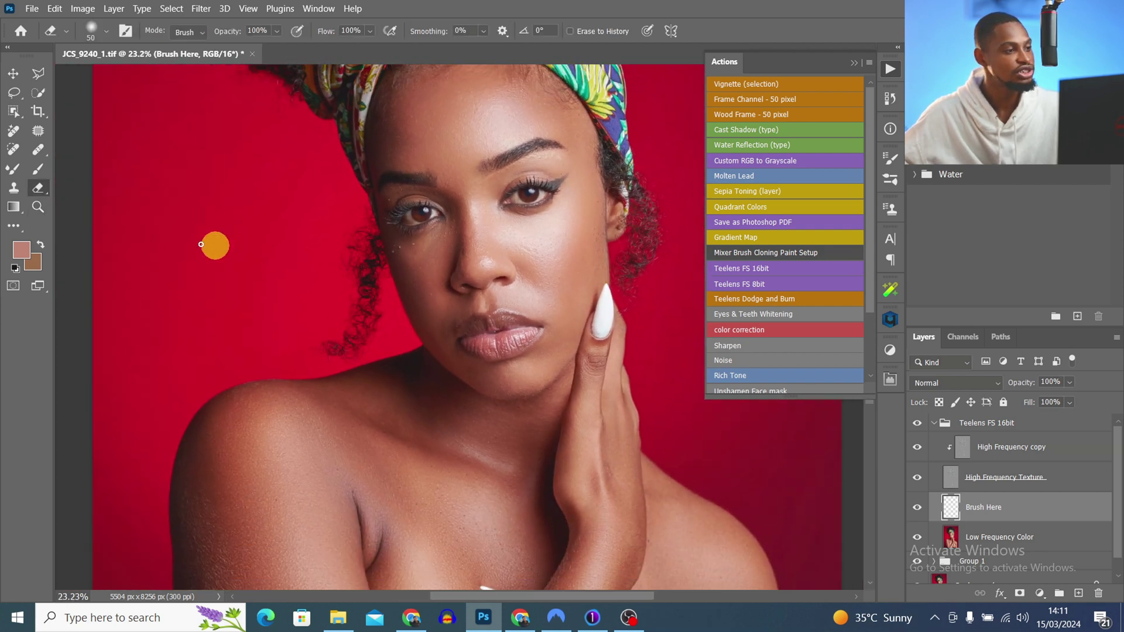
ctrl+click(37, 157)
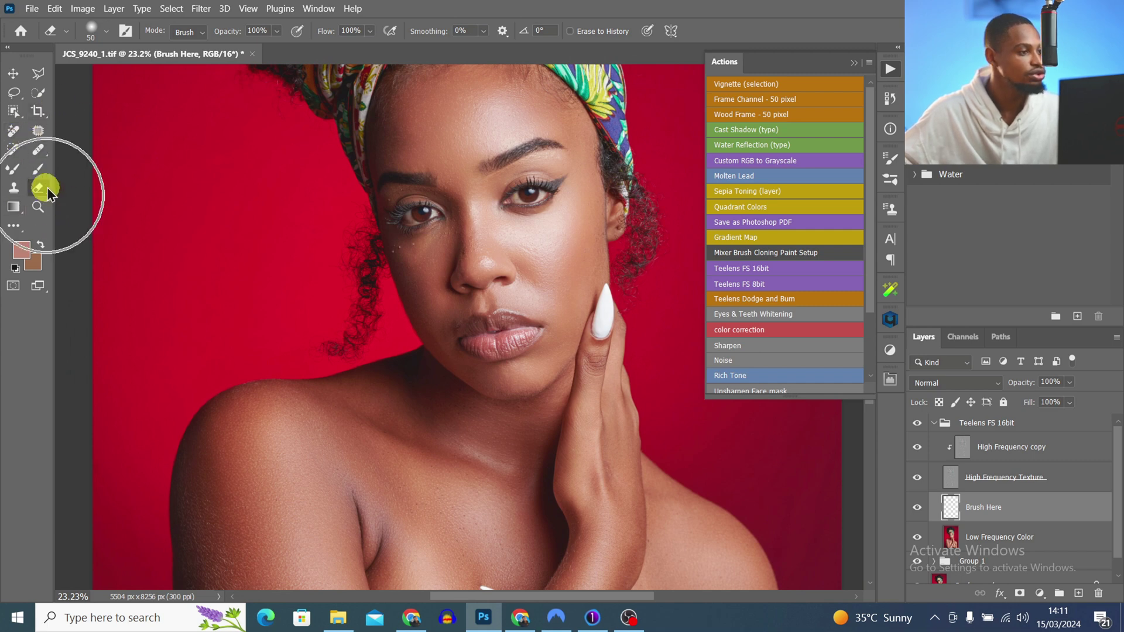
click(14, 190)
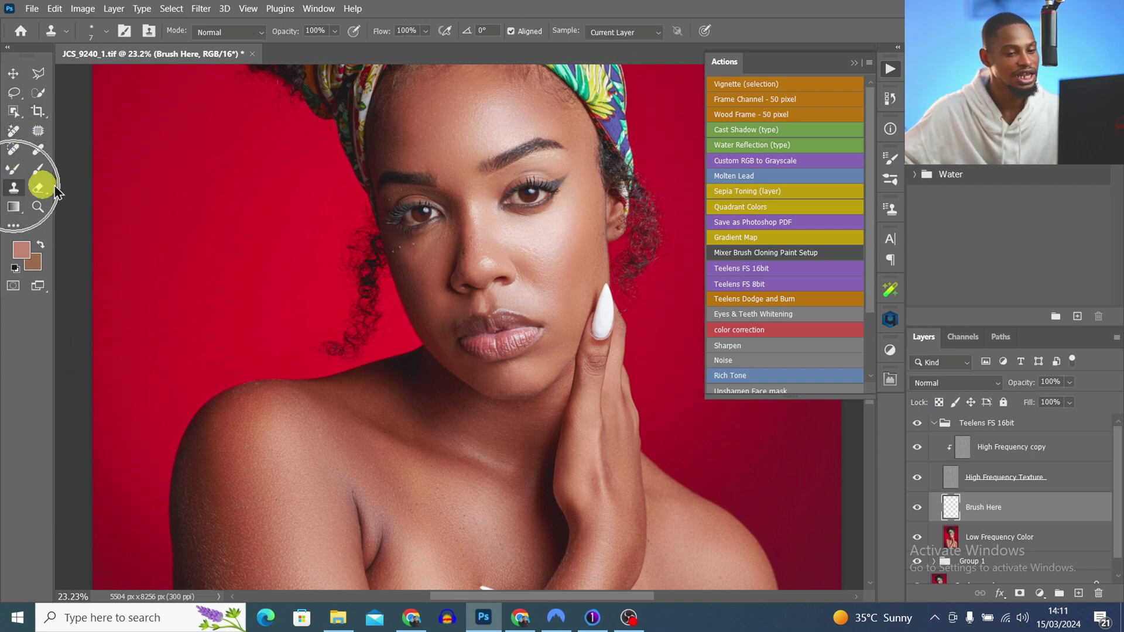
key(ctrl)
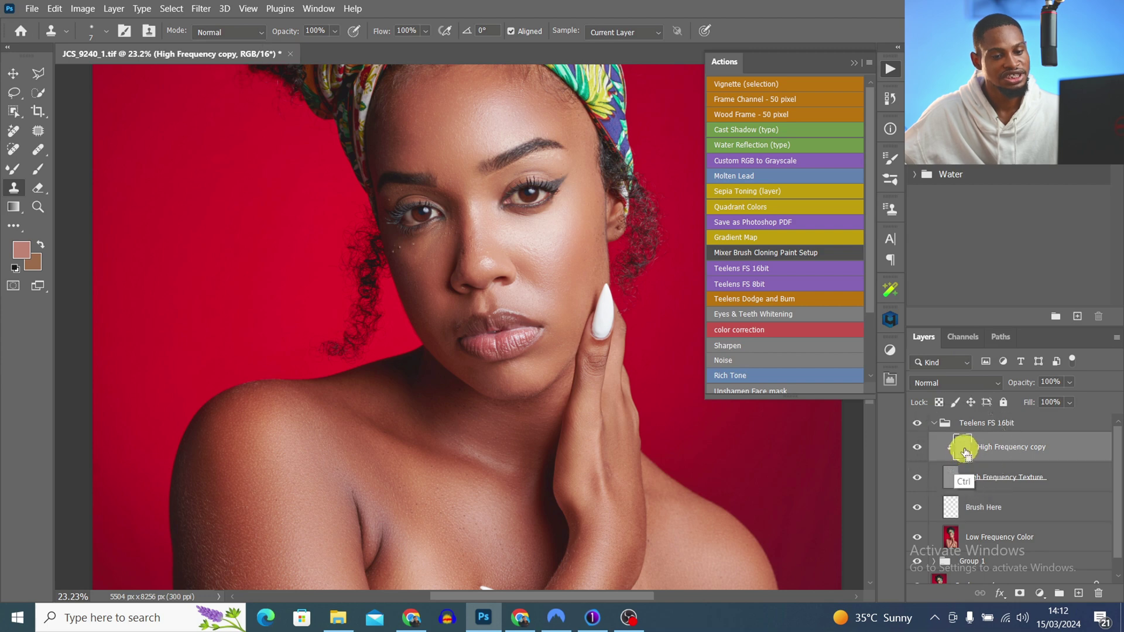
click(853, 63)
Clone clean skin texture over the white specks below the eye on the shadowed side of the face
key(z)
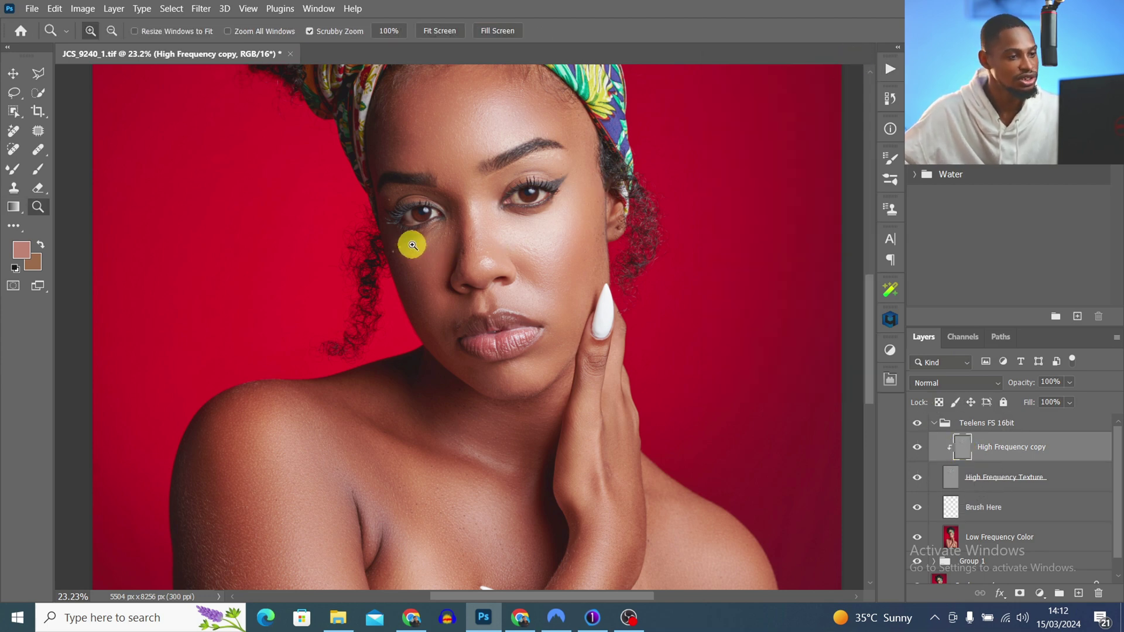
mouse_move(413, 245)
mouse_down()
mouse_move(447, 241)
mouse_move(437, 253)
mouse_up()
key(s)
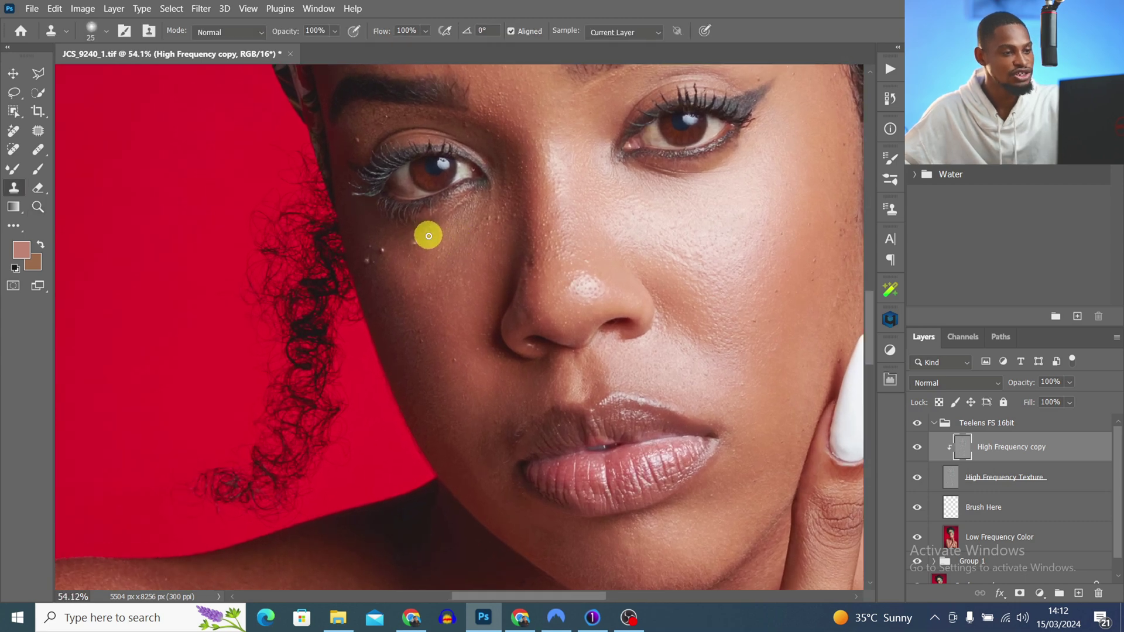
key(alt)
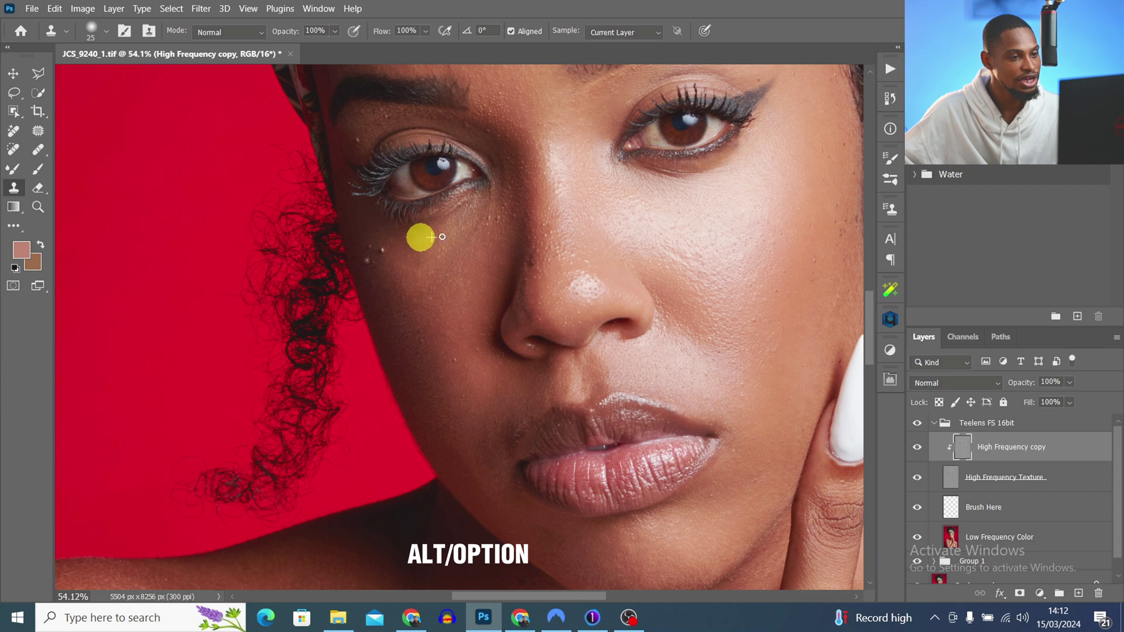
alt+click(377, 274)
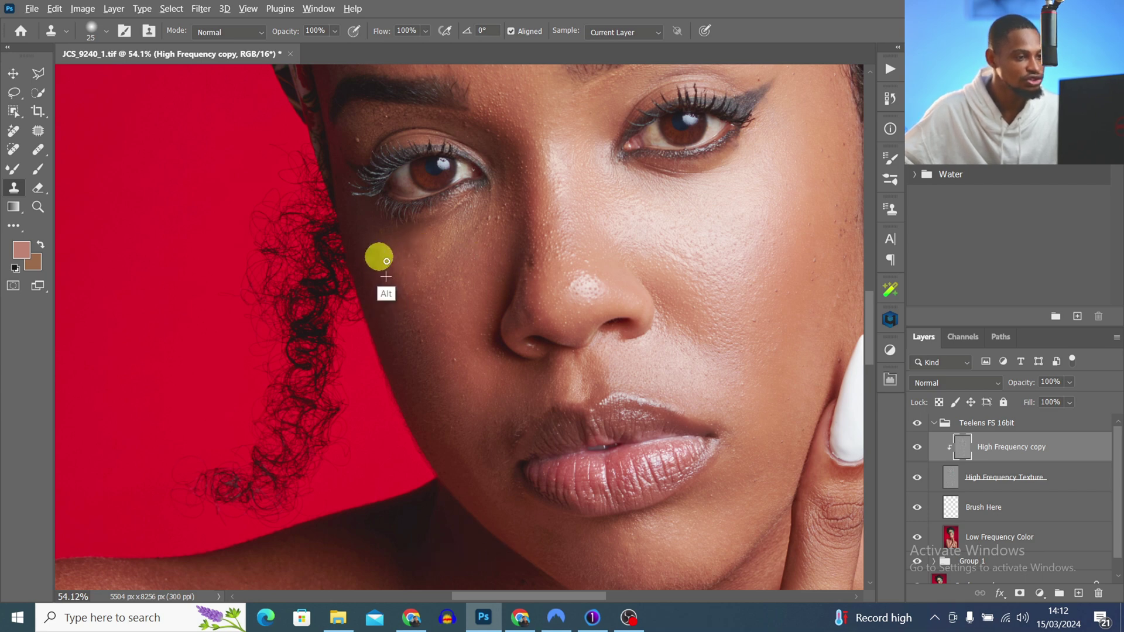
key(alt)
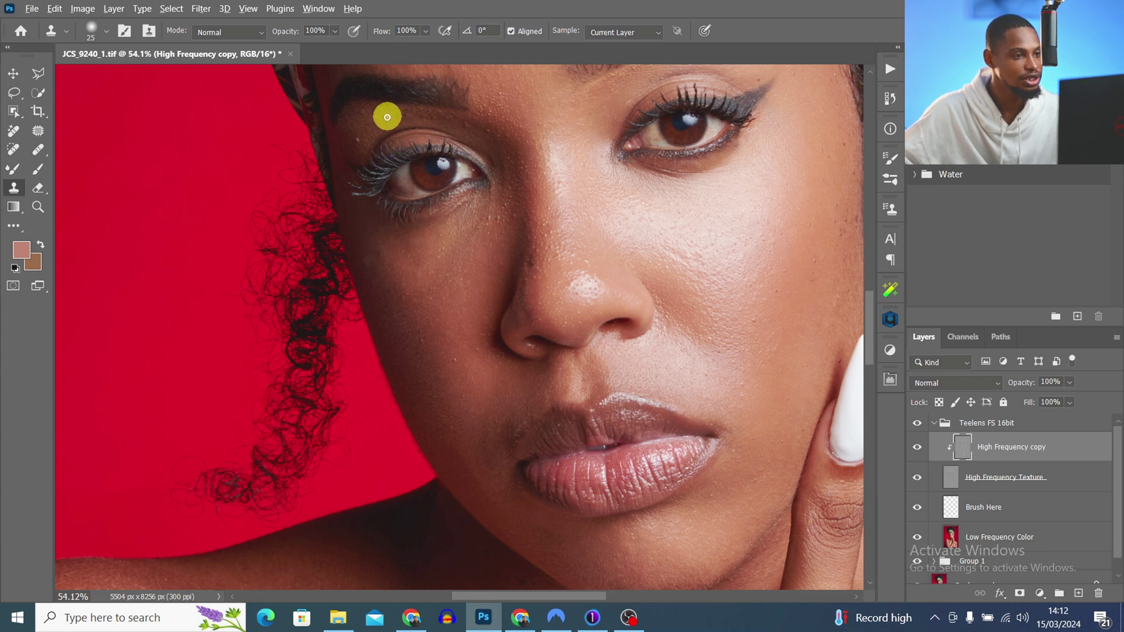
Clone away the small texture blemishes beside the nose and across the cheeks on the High Frequency copy layer
alt+click(510, 253)
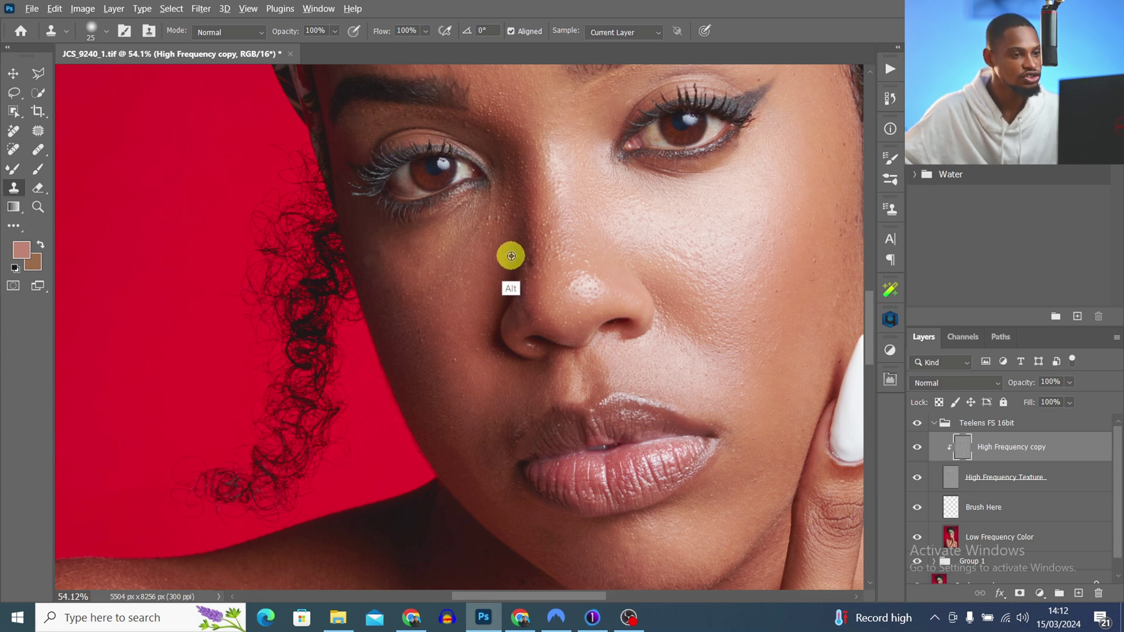
alt+click(498, 218)
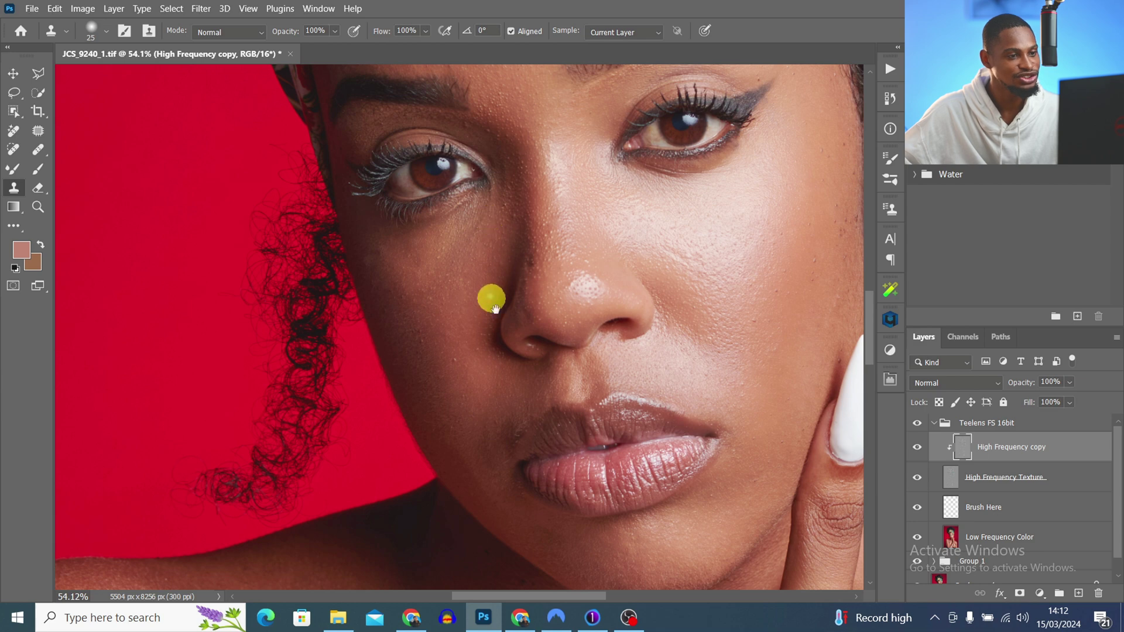
drag(495, 309, 497, 175)
alt+click(486, 265)
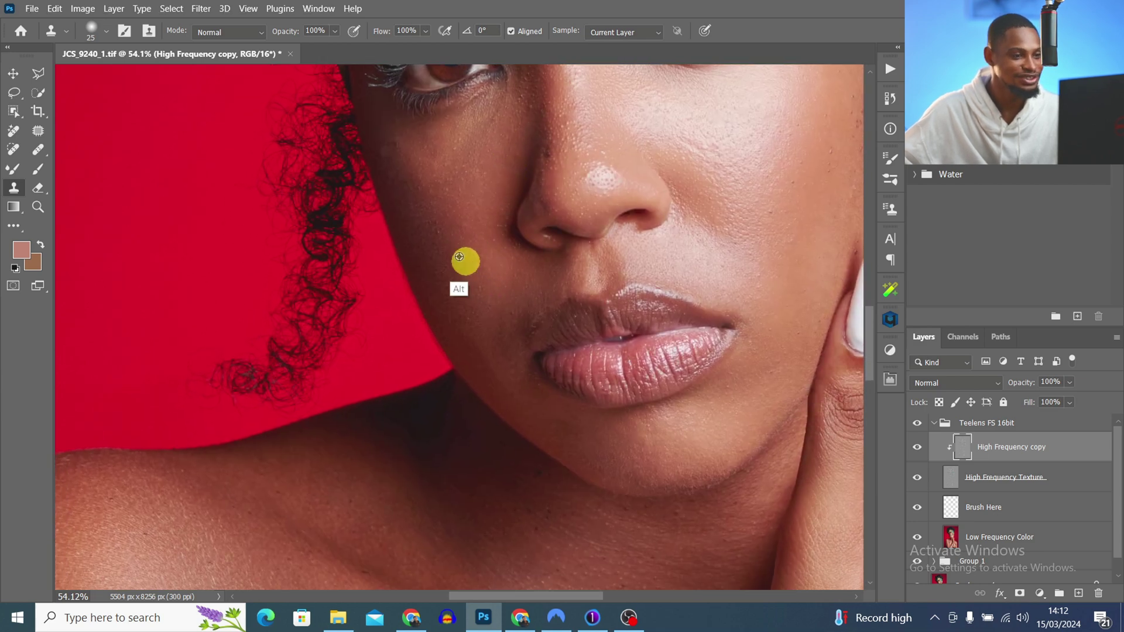
alt+click(459, 256)
click(442, 226)
mouse_move(721, 266)
mouse_down()
mouse_move(657, 230)
mouse_move(635, 353)
mouse_up()
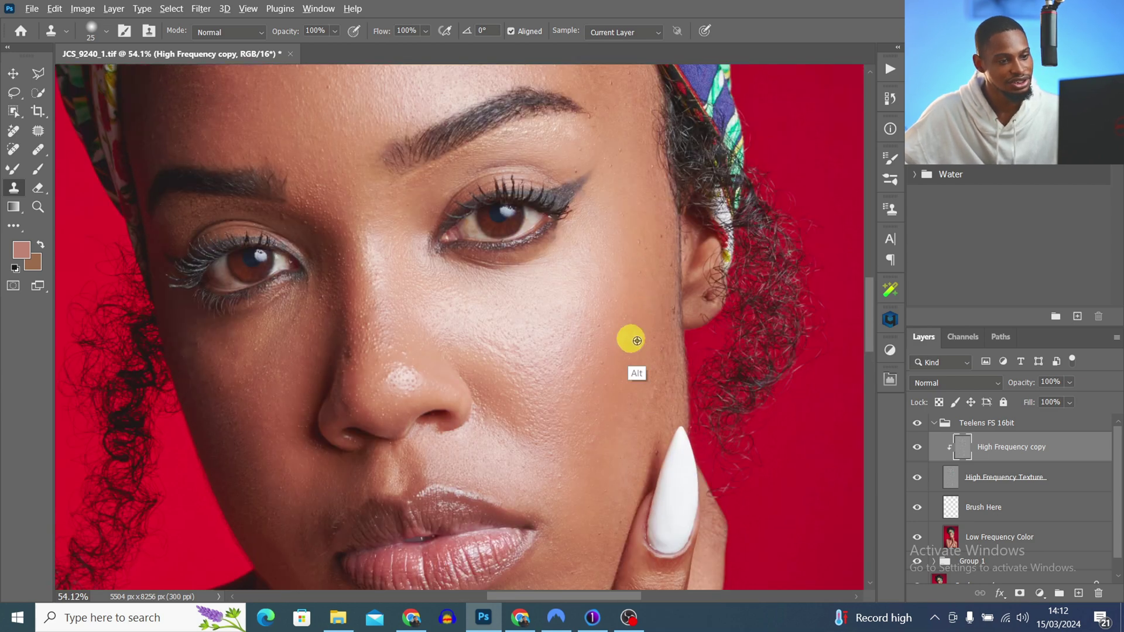
mouse_move(509, 319)
mouse_down()
mouse_move(457, 314)
mouse_move(517, 344)
mouse_move(505, 338)
mouse_move(520, 331)
mouse_up()
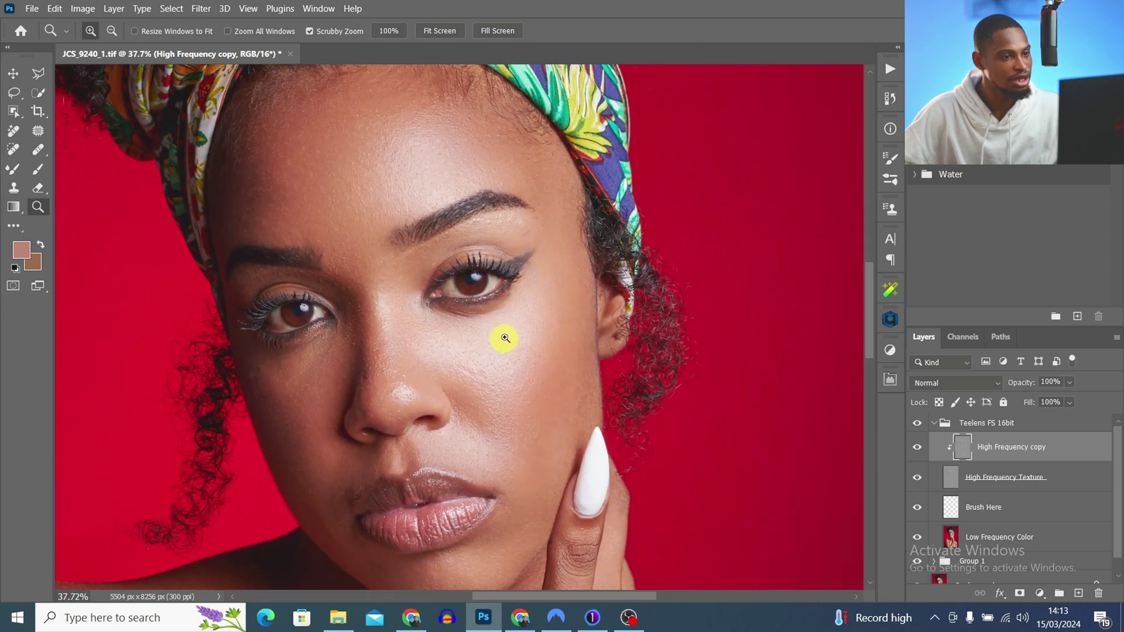
Compare the portrait with and without the High Frequency copy layer, examining the cleaned skin around the eyes and cheeks
scroll(506, 338, down, 2)
key(s)
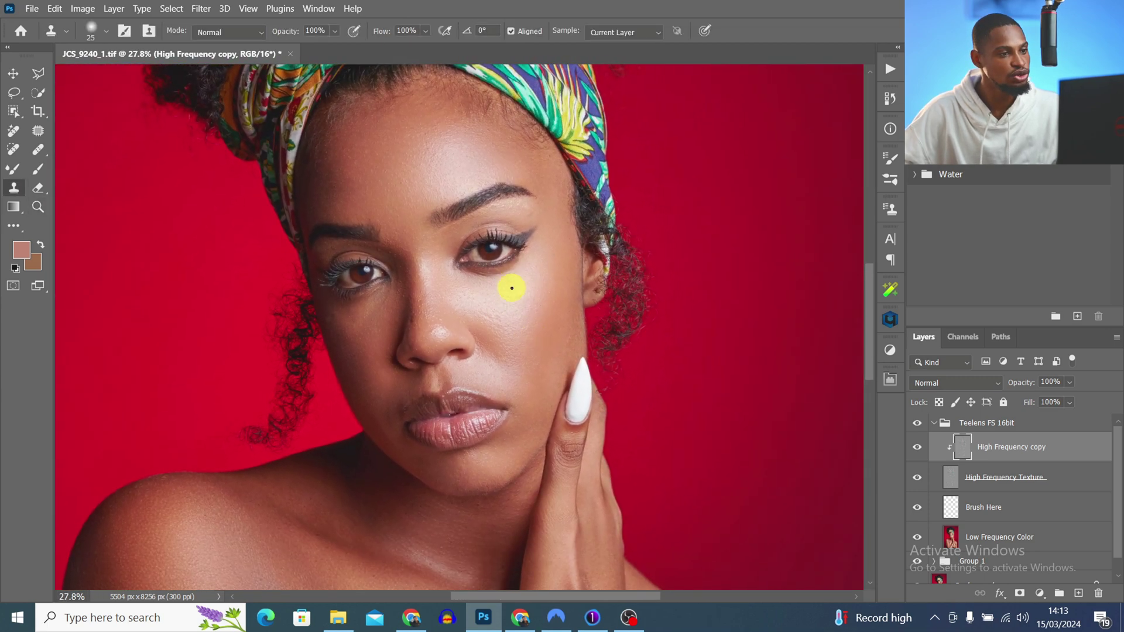
click(917, 449)
key(z)
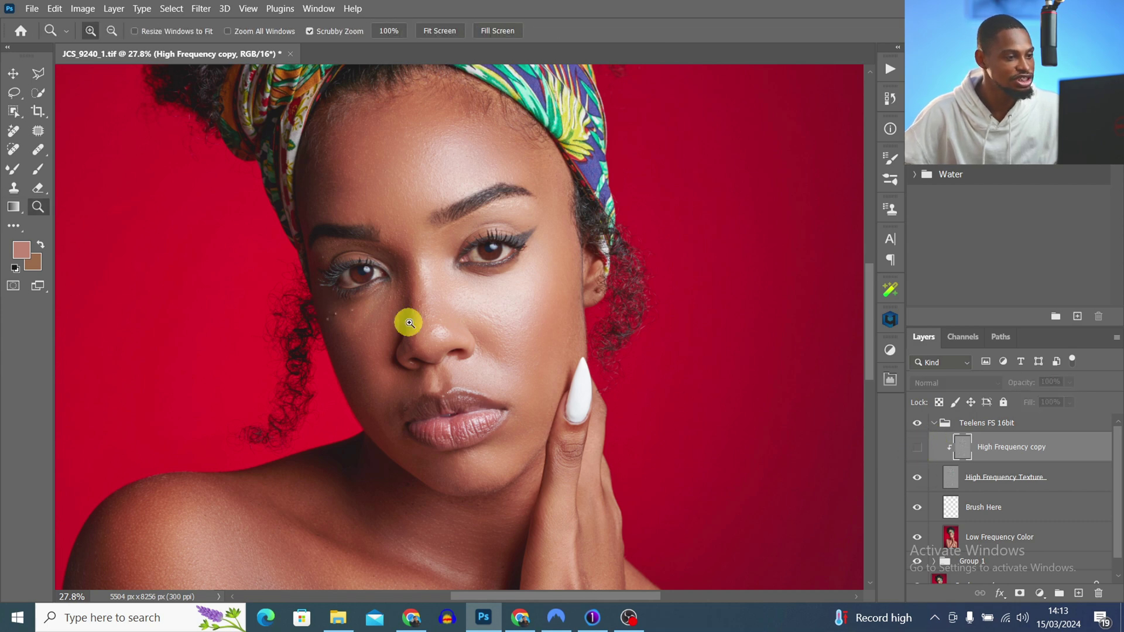
mouse_move(409, 323)
mouse_down()
mouse_move(460, 329)
mouse_move(440, 243)
mouse_up()
key(z)
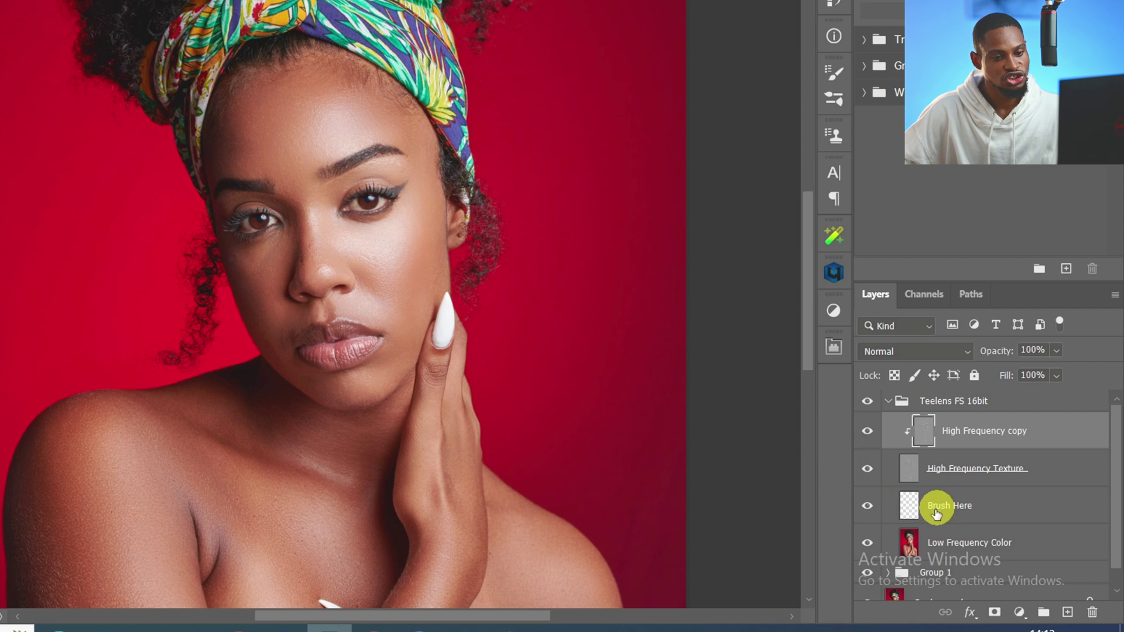
Make the Brush Here layer active with the Mixer Brush tool and hide the High Frequency Texture layer
click(966, 509)
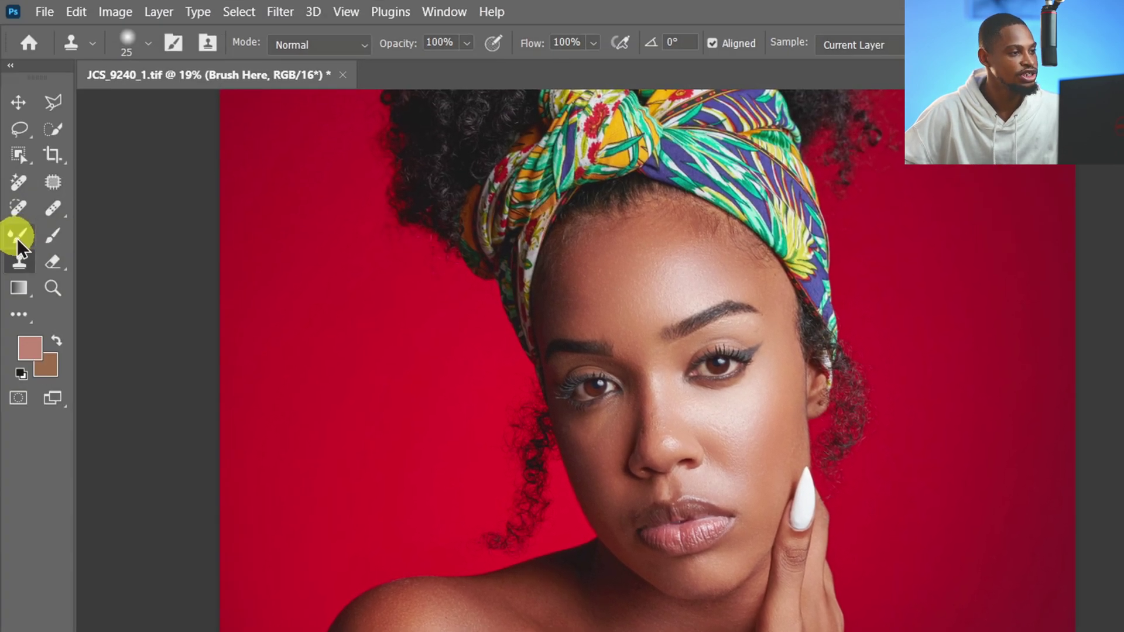
click(18, 244)
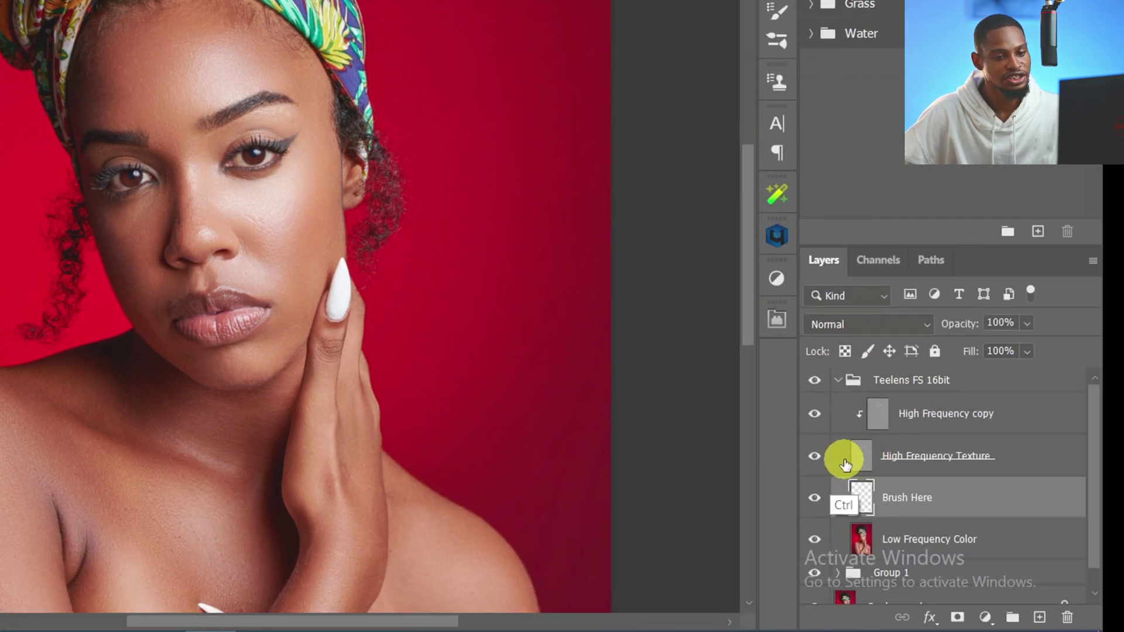
click(820, 459)
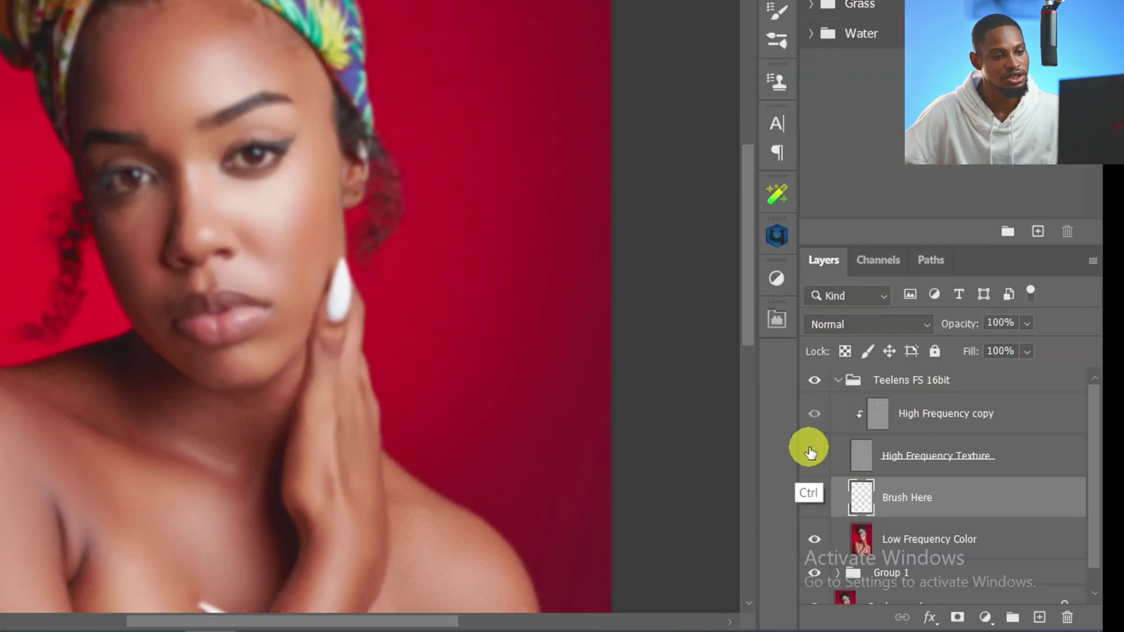
Check the Mixer Brush settings for cleaning after each stroke, wet, load, mix and flow
drag(223, 98, 263, 65)
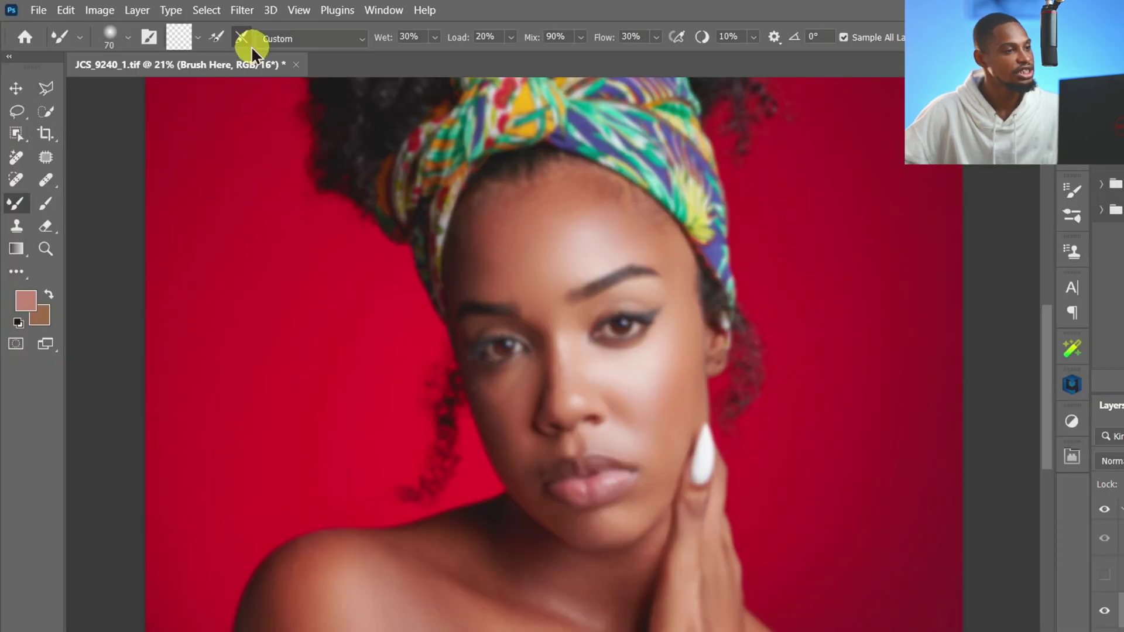
click(238, 35)
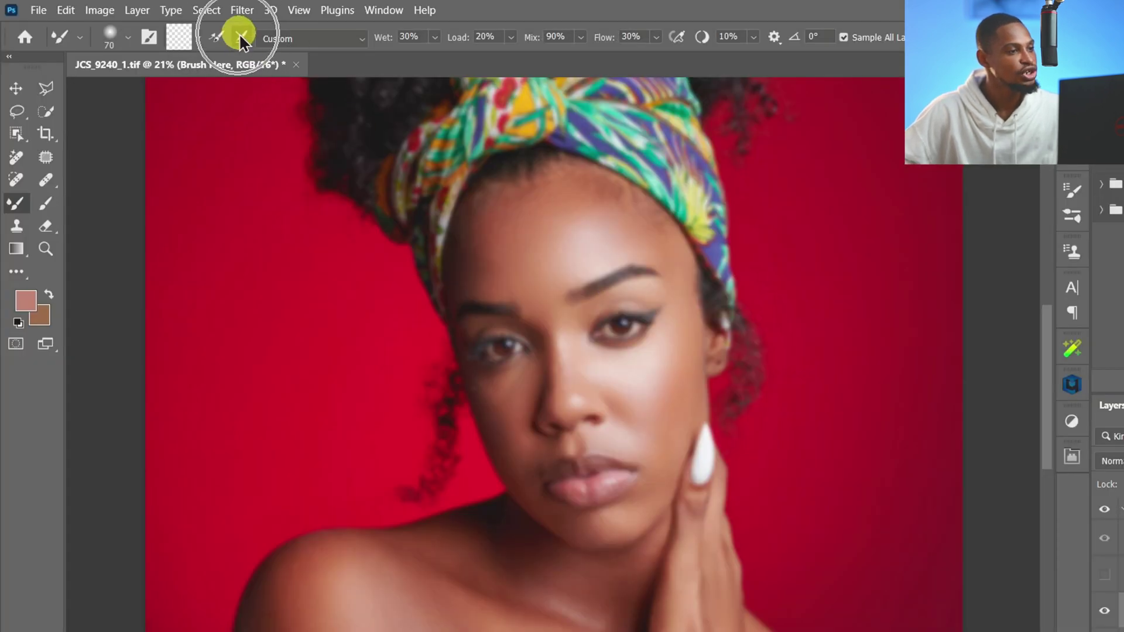
click(243, 51)
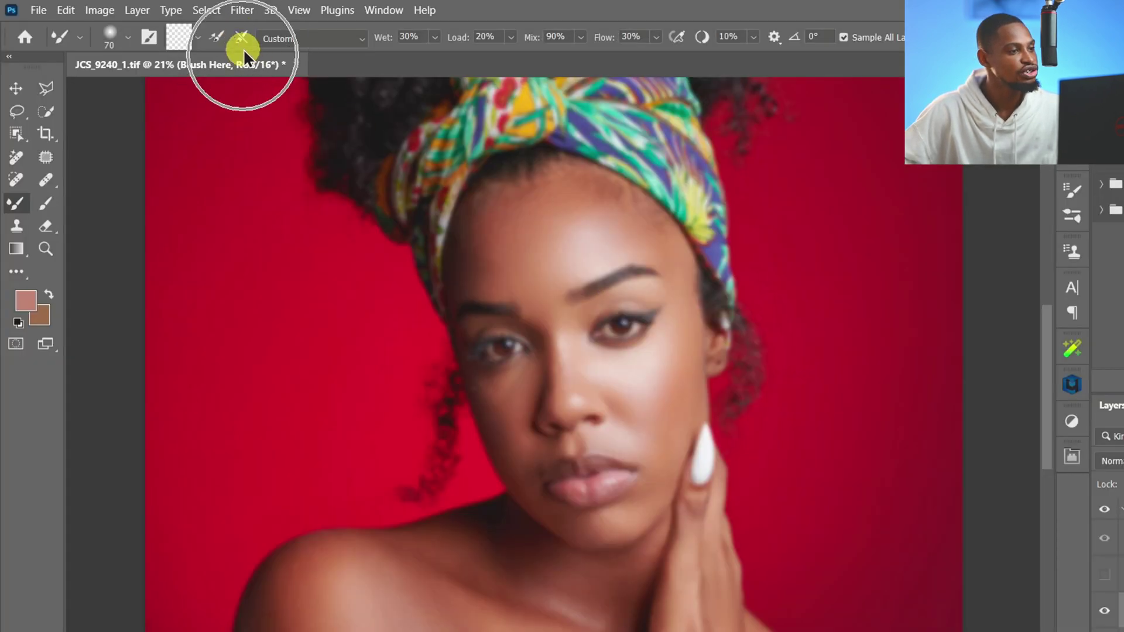
click(422, 37)
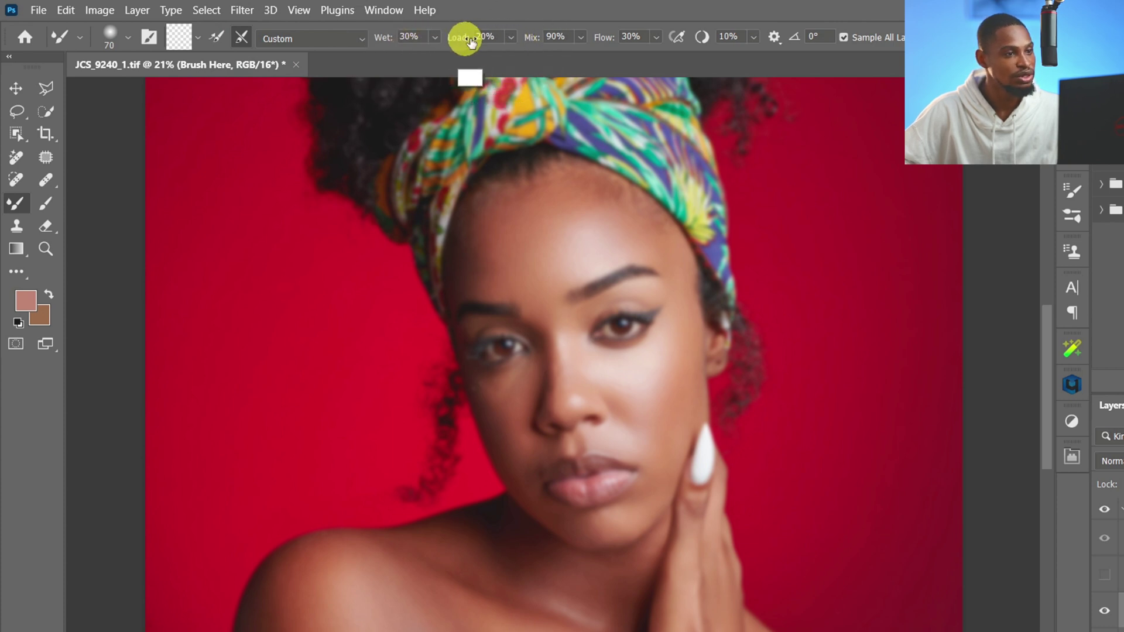
click(562, 37)
click(638, 38)
click(629, 38)
click(631, 38)
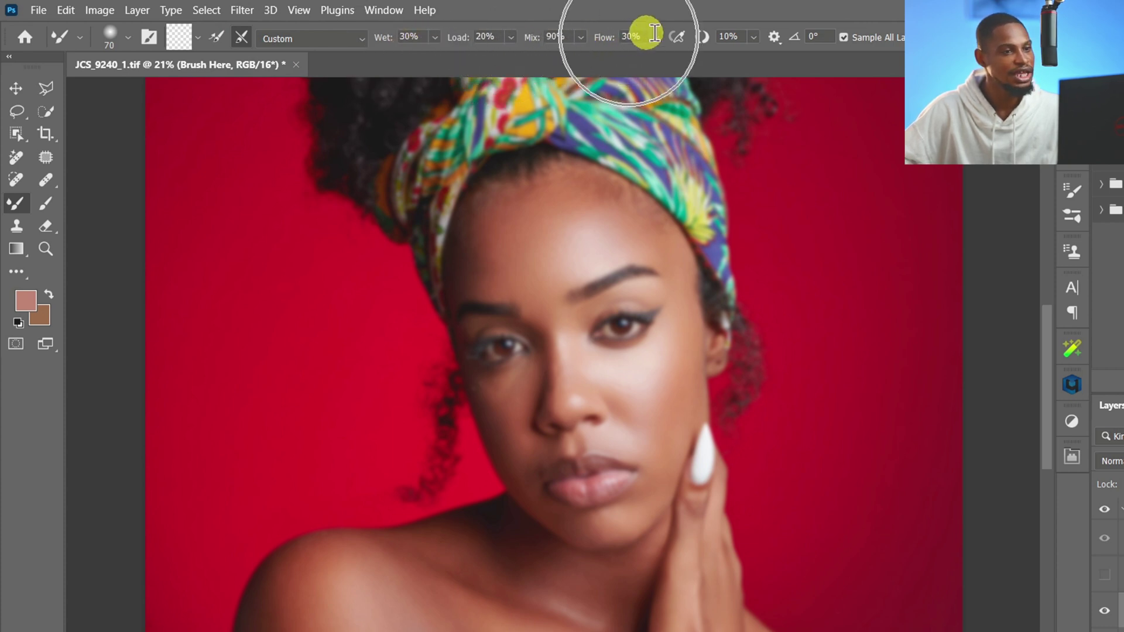
key(ctrl)
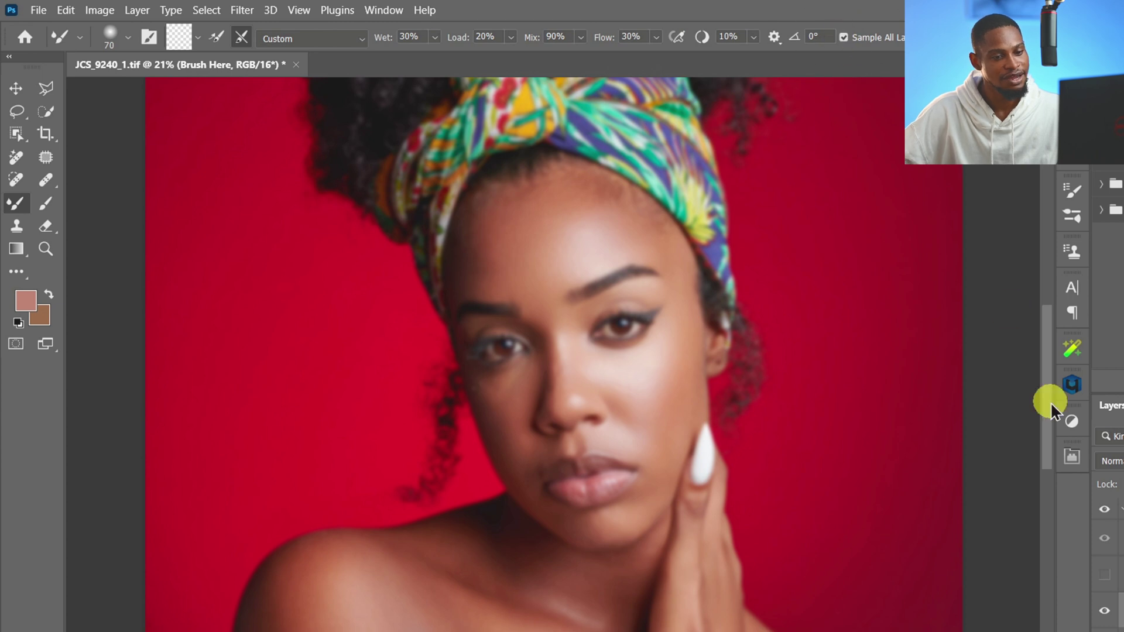
key(ctrl)
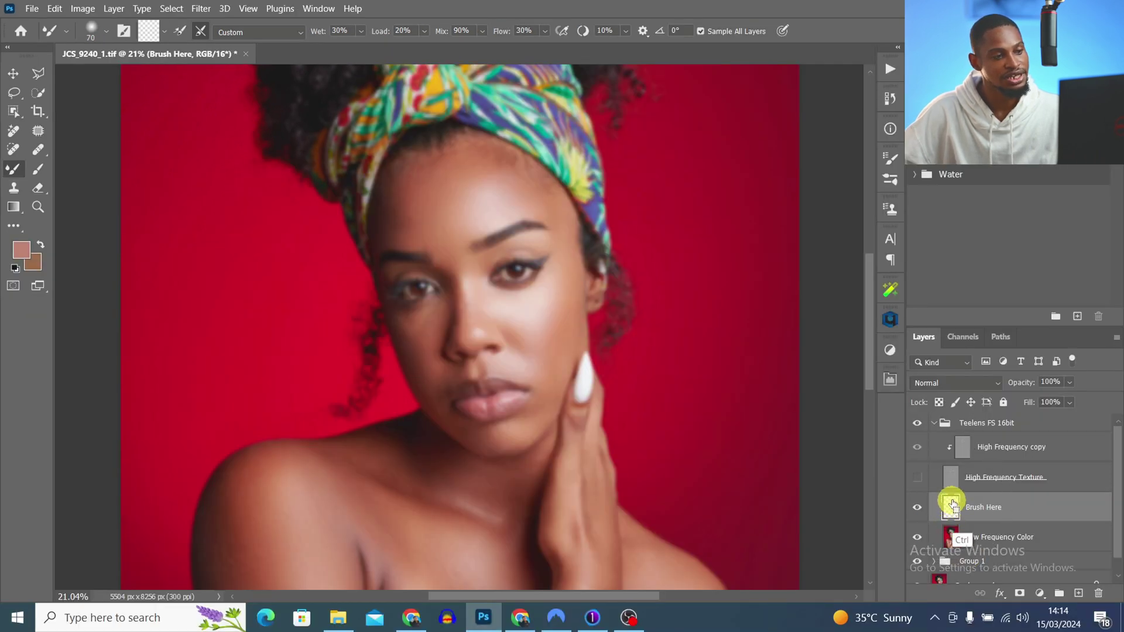
Enlarge the Mixer Brush to 300 px and check that its hardness is 0%
key(bracketright)
key(bracketright)
key(bracketright)
key(bracketright)
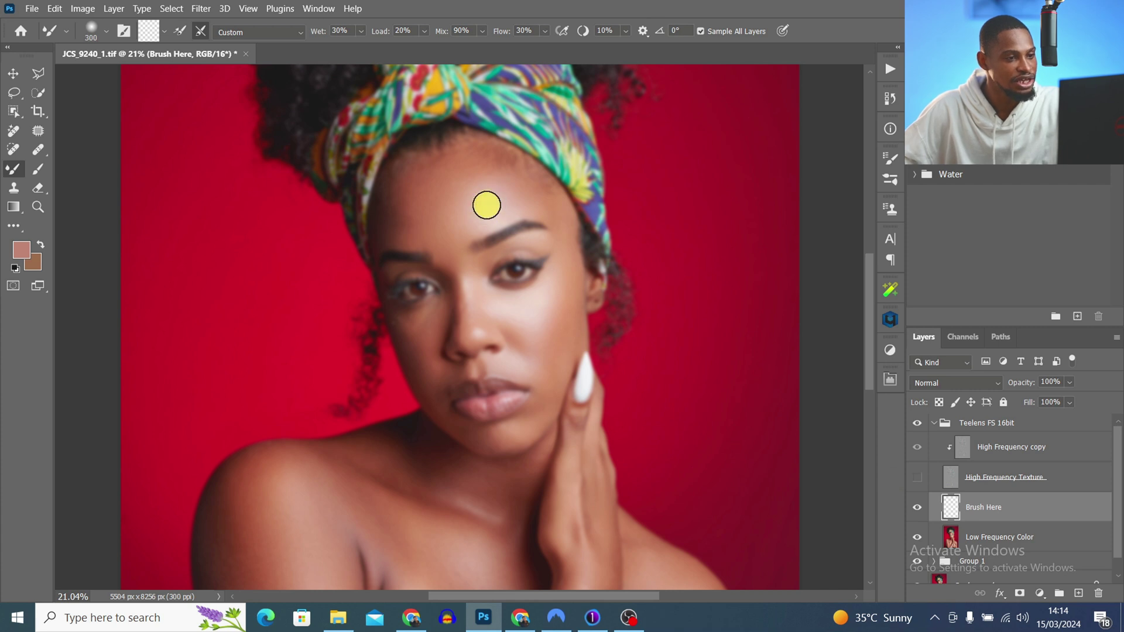
click(92, 32)
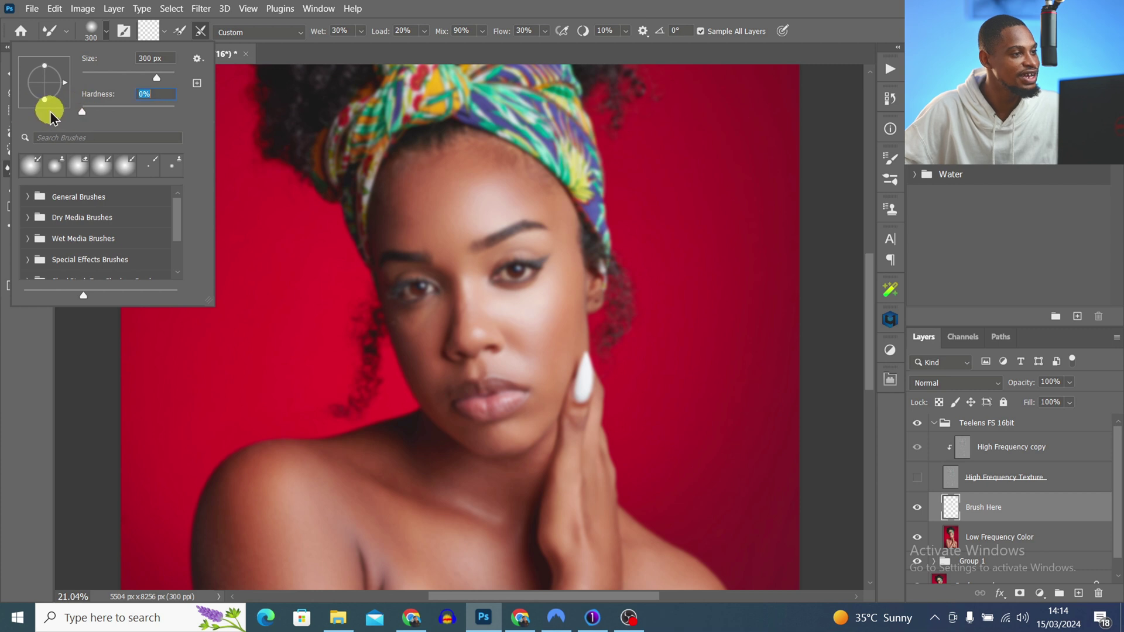
key(Return)
Blend the forehead tones on the Brush Here layer with the Mixer Brush, varying its size between 175 and 500 px
key(bracketleft)
key(bracketleft)
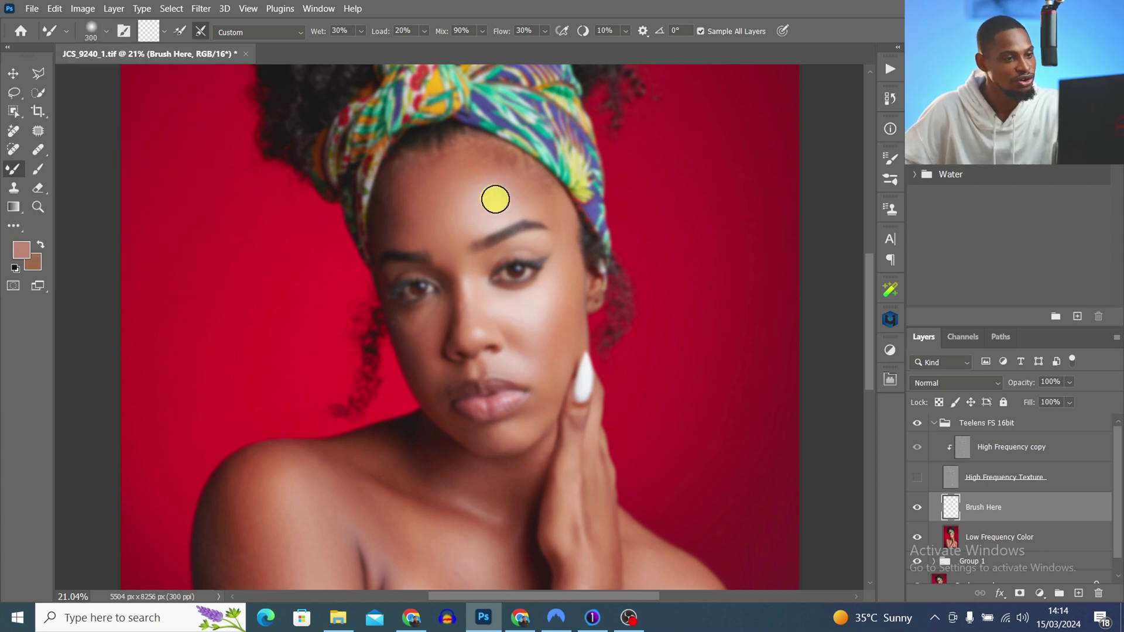
key(bracketleft)
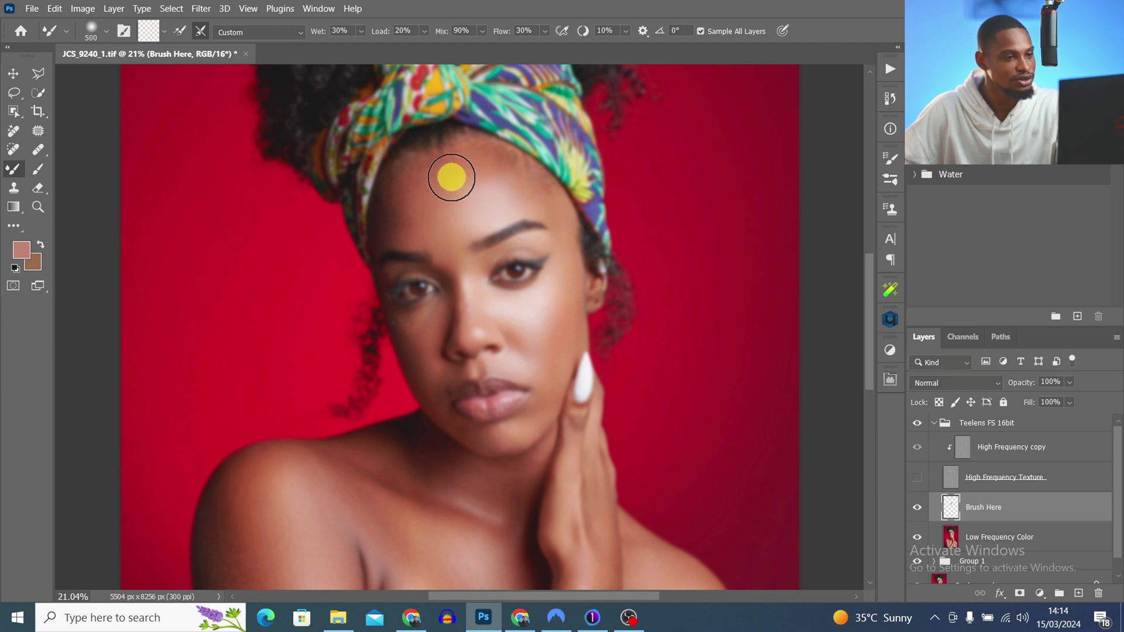
key(bracketright)
key(bracketright)
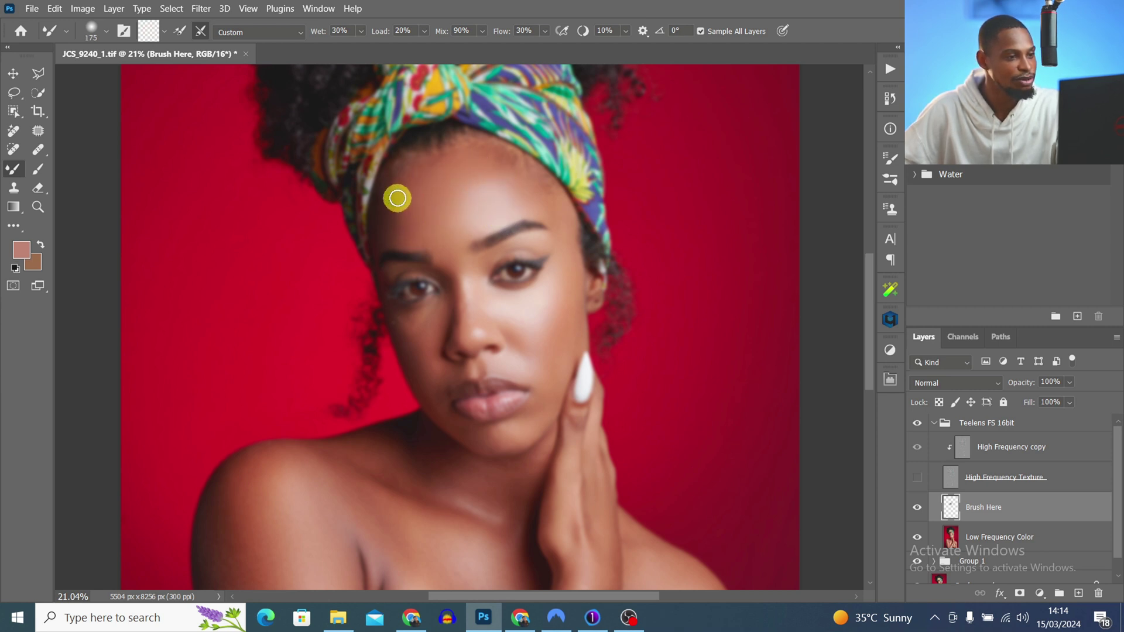
key(bracketright)
key(bracketright)
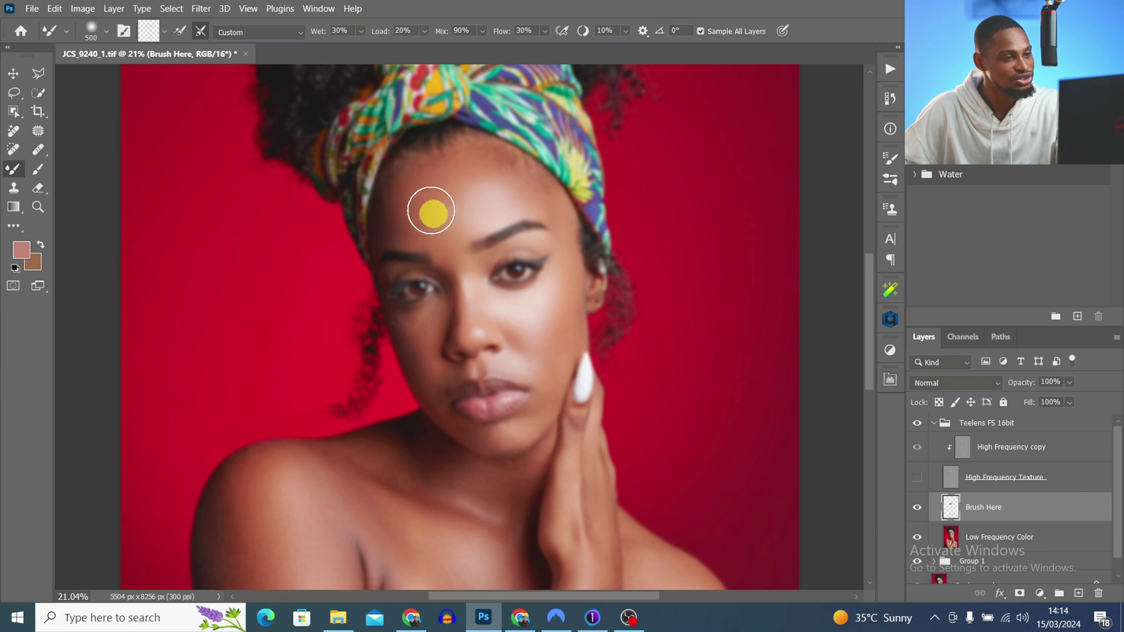
key(bracketleft)
key(bracketleft)
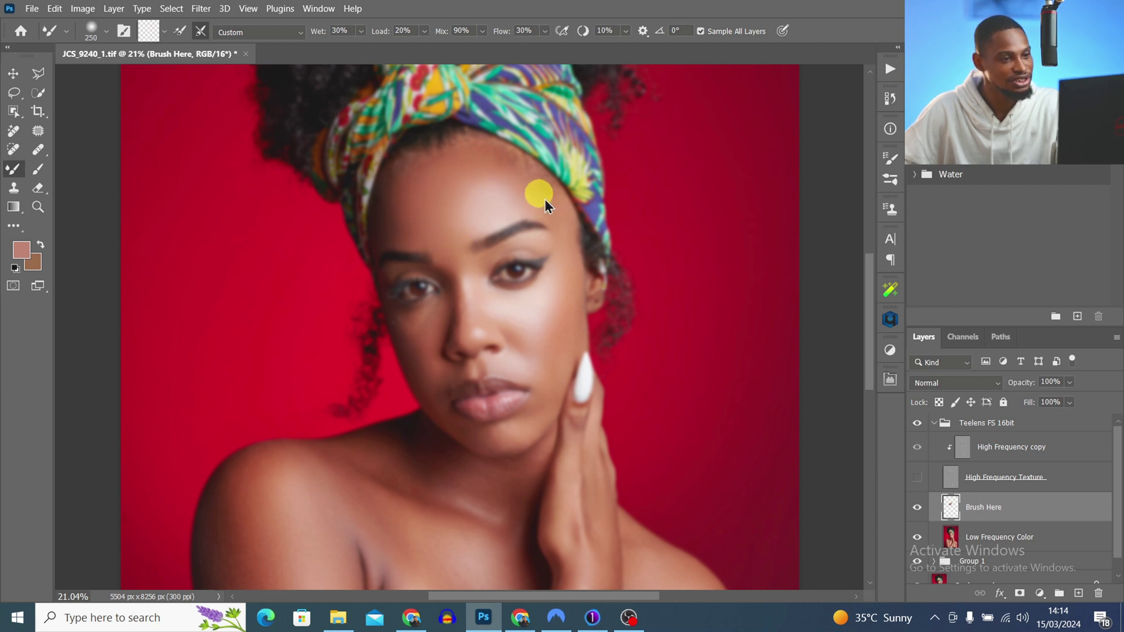
Blend the cheek tones below the eye and towards the ear on the Brush Here layer, varying the Mixer Brush between 200 and 400 px
key(bracketright)
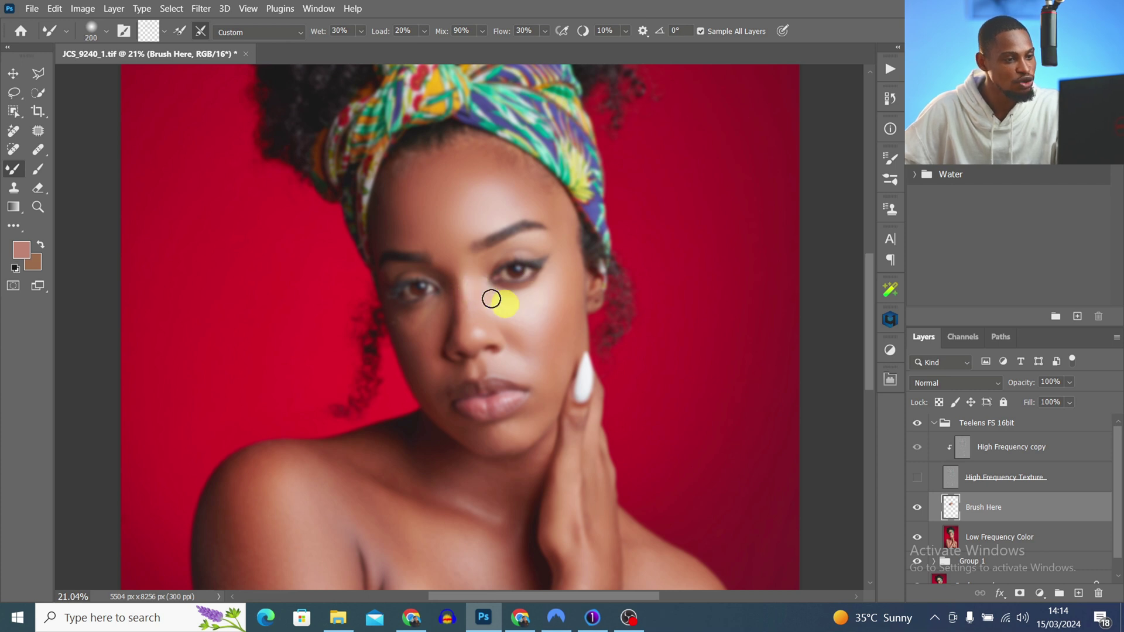
drag(499, 304, 521, 305)
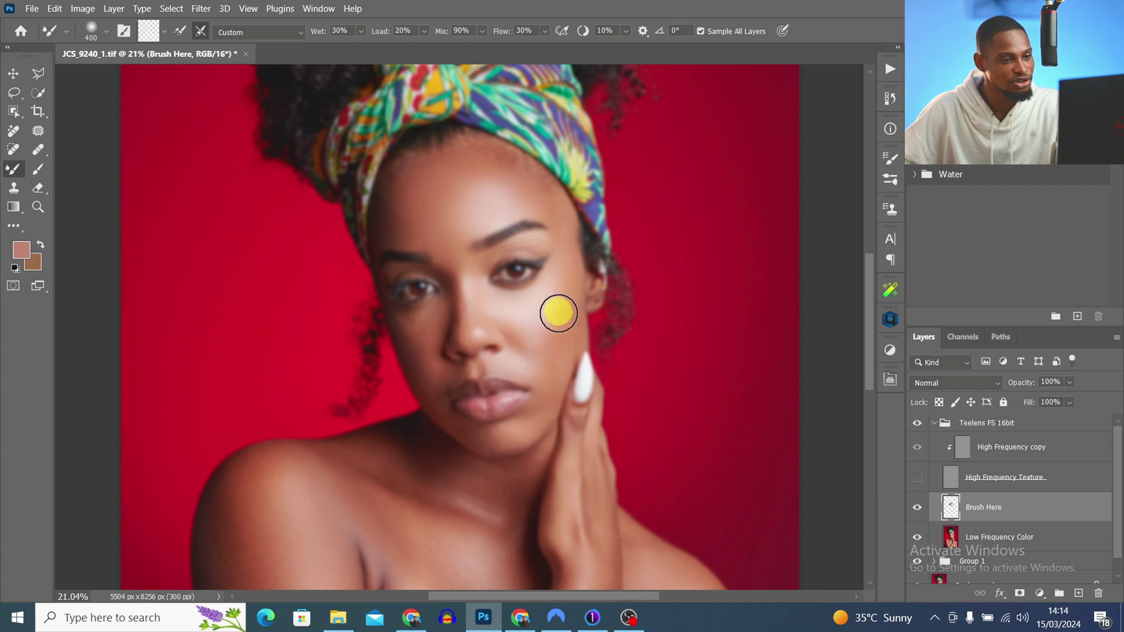
key(bracketleft)
key(bracketleft)
key(bracketleft)
key(bracketleft)
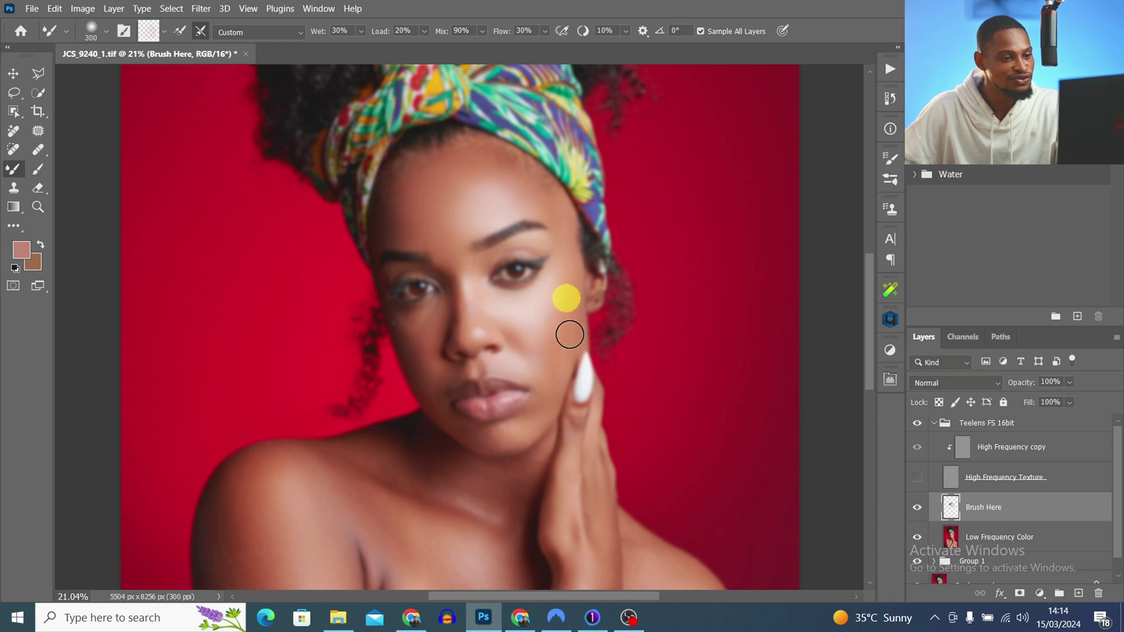
key(bracketright)
key(bracketright)
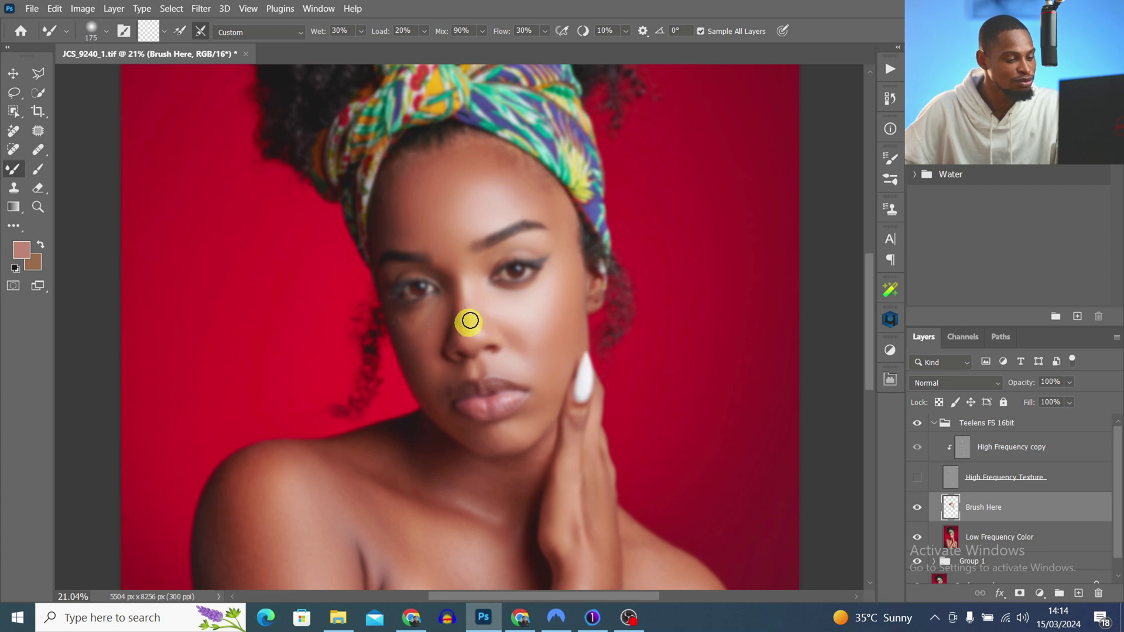
Blend the tones around the nose, inner cheek and chin with the Mixer Brush at 175 px
drag(502, 307, 540, 296)
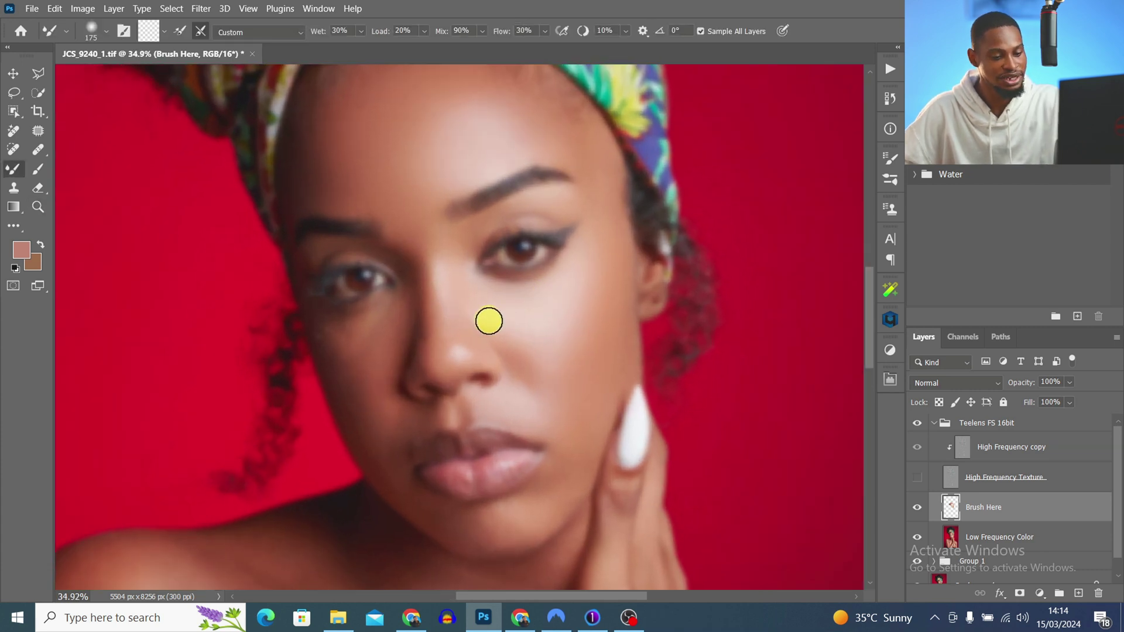
key(bracketright)
key(bracketright)
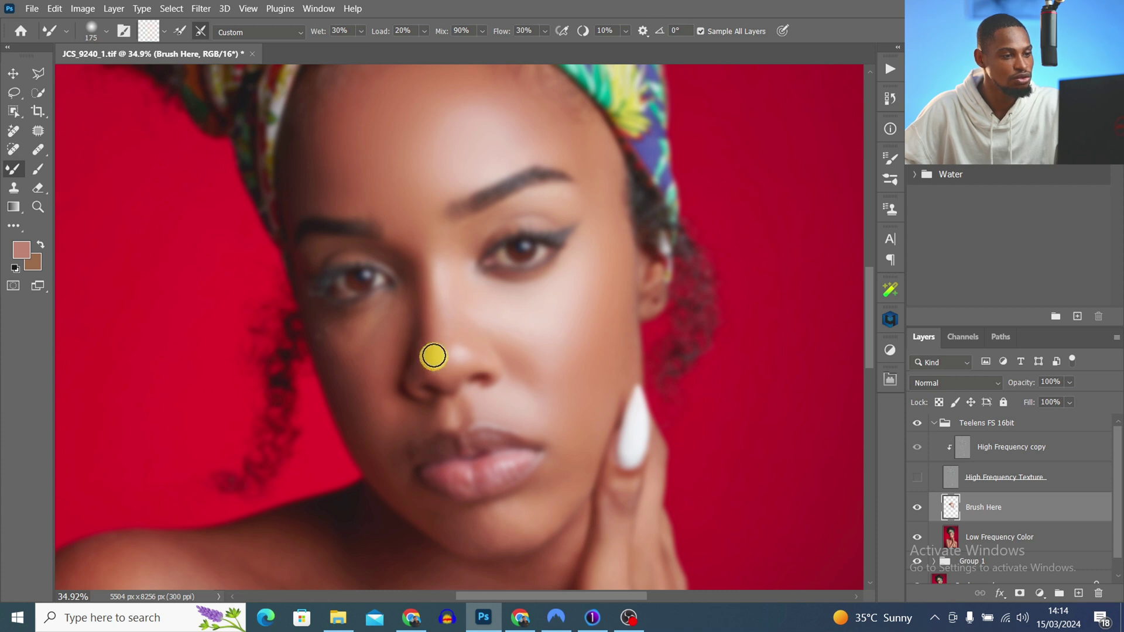
key(bracketright)
key(bracketright)
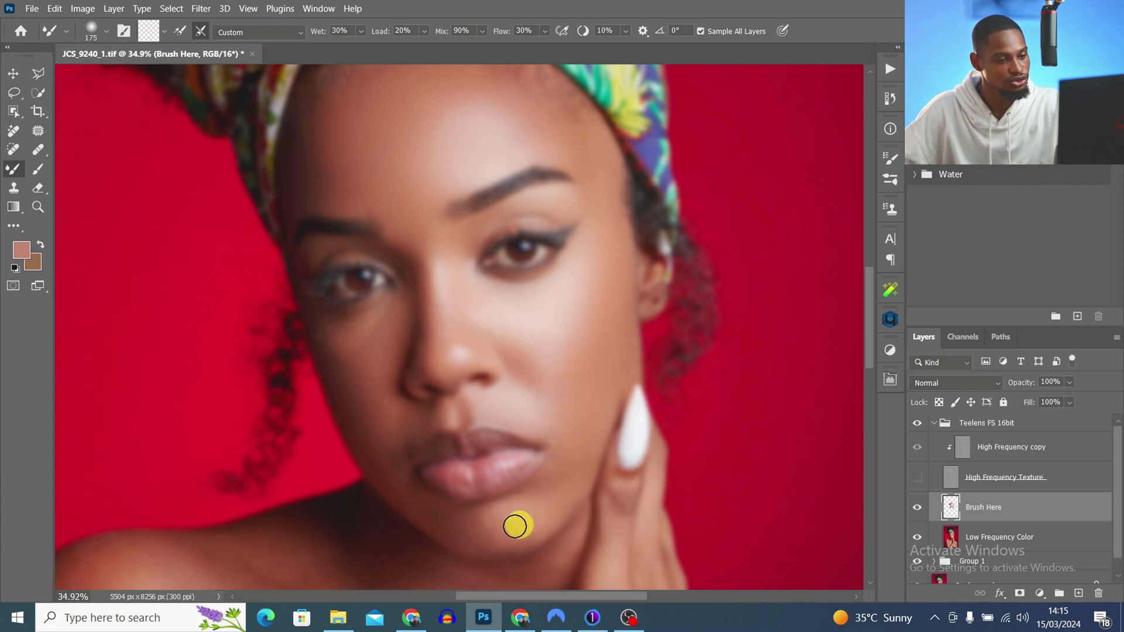
key(bracketright)
Show the High Frequency Texture layer and compare the face with and without the Brush Here layer
click(917, 480)
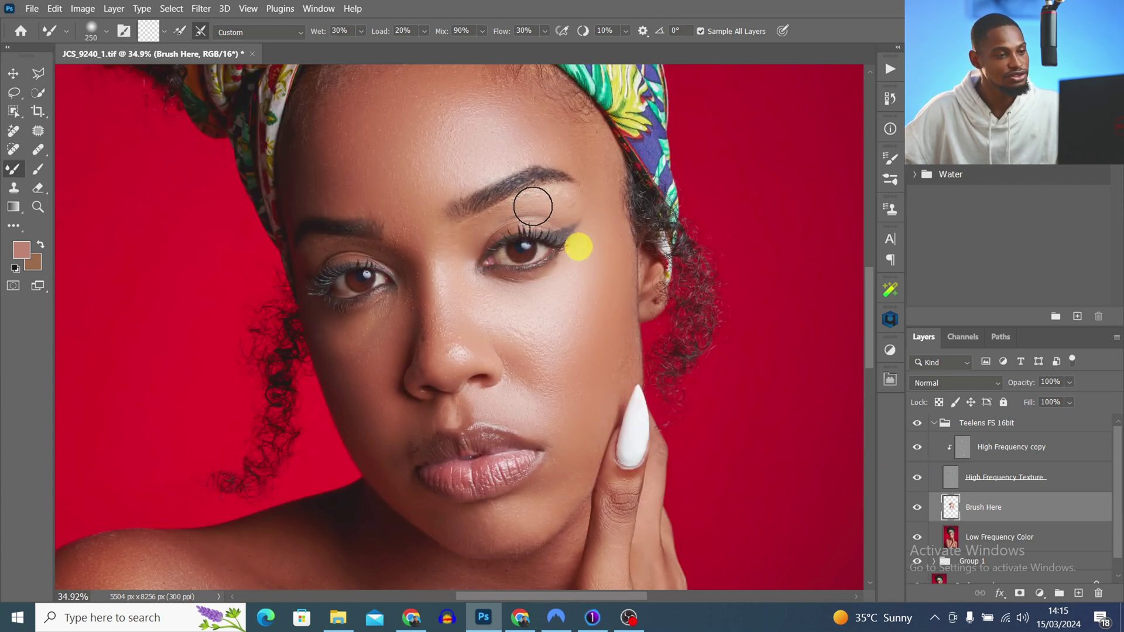
key(z)
drag(531, 304, 514, 304)
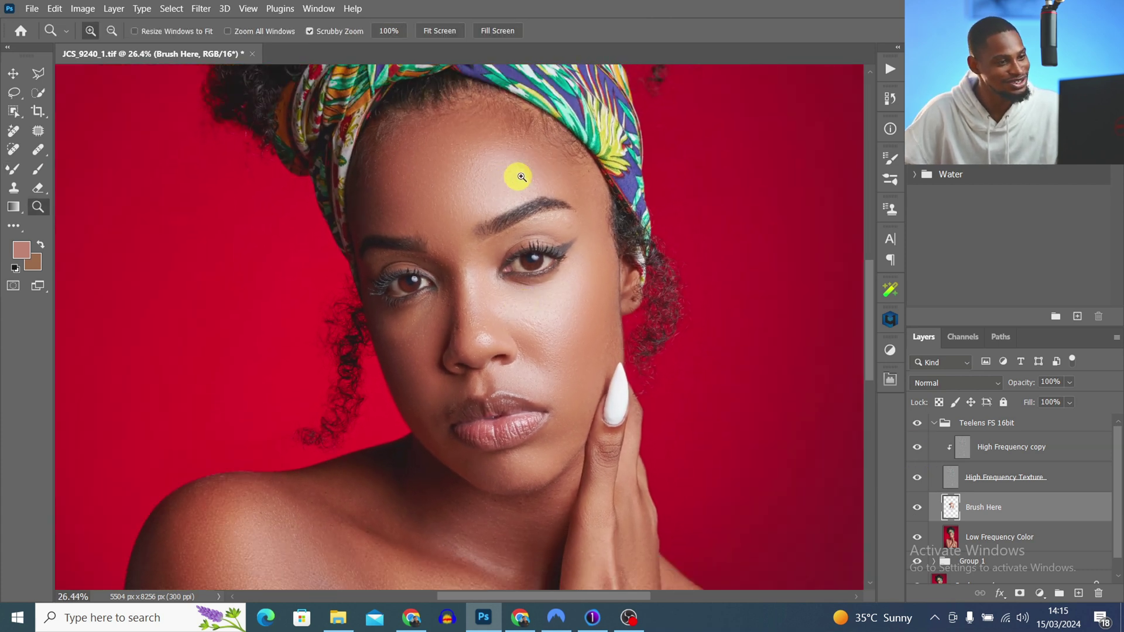
drag(518, 177, 531, 174)
key(b)
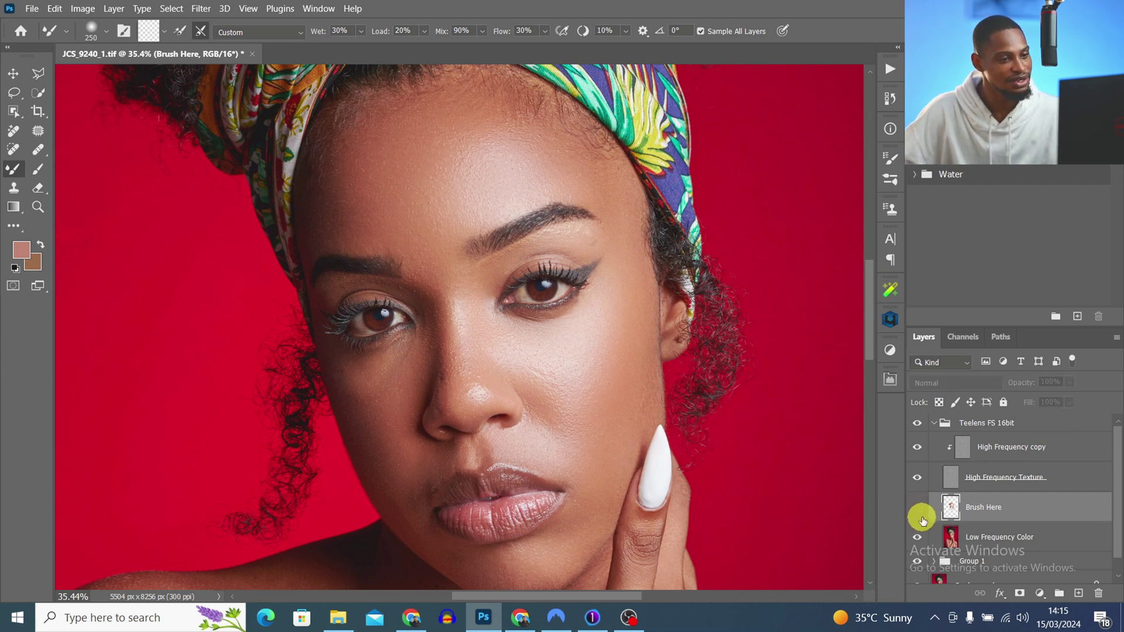
click(917, 512)
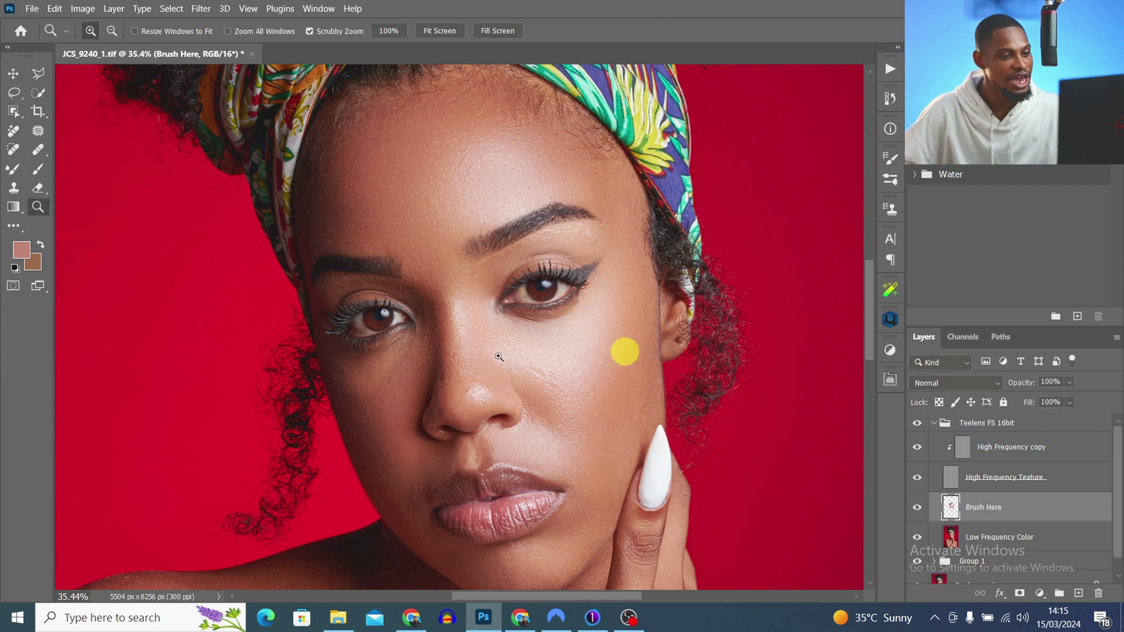
drag(552, 348, 435, 359)
drag(509, 355, 512, 301)
drag(556, 395, 587, 377)
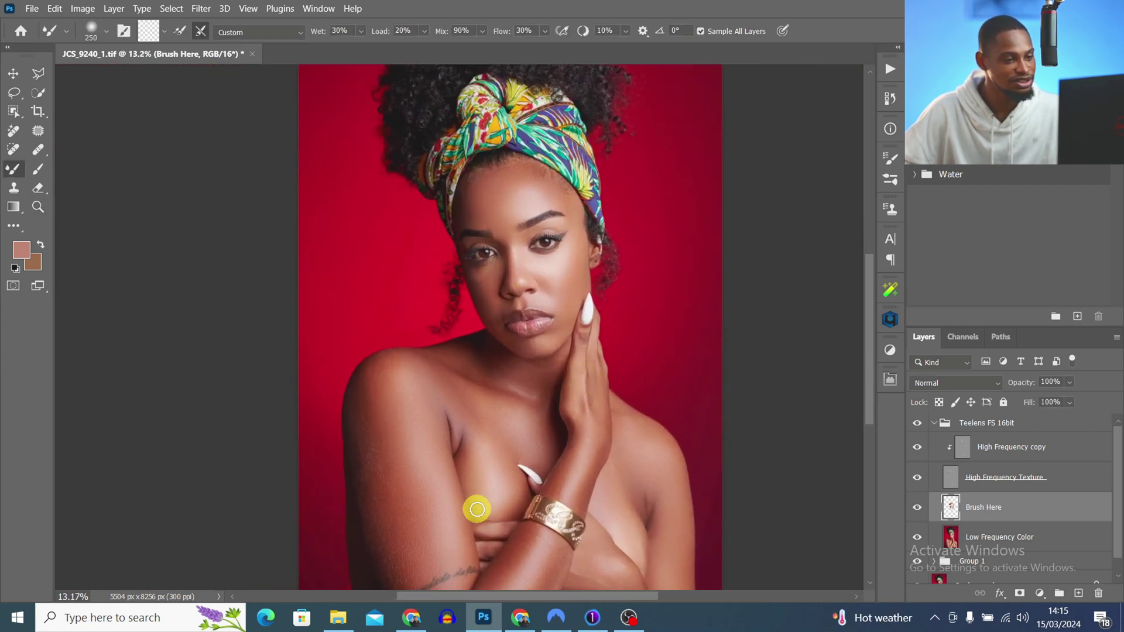
Hide the High Frequency Texture layer and blend the upper arm and chest tones with the Mixer Brush, using sizes up to 600 px
click(917, 479)
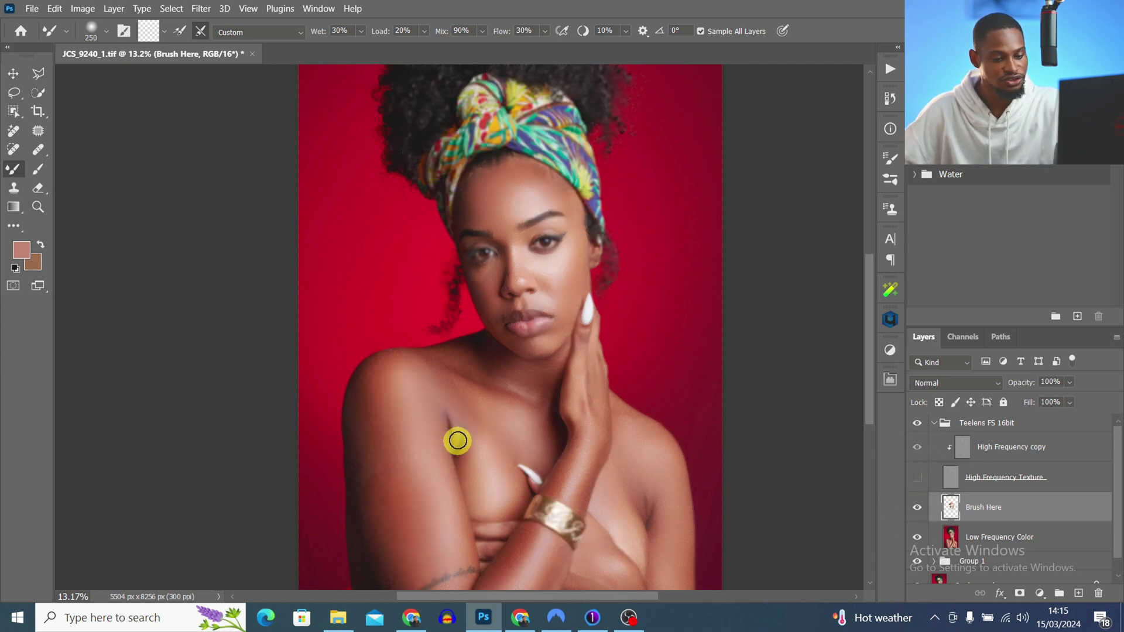
key(bracketright)
key(bracketright)
key(bracketright)
key(bracketright)
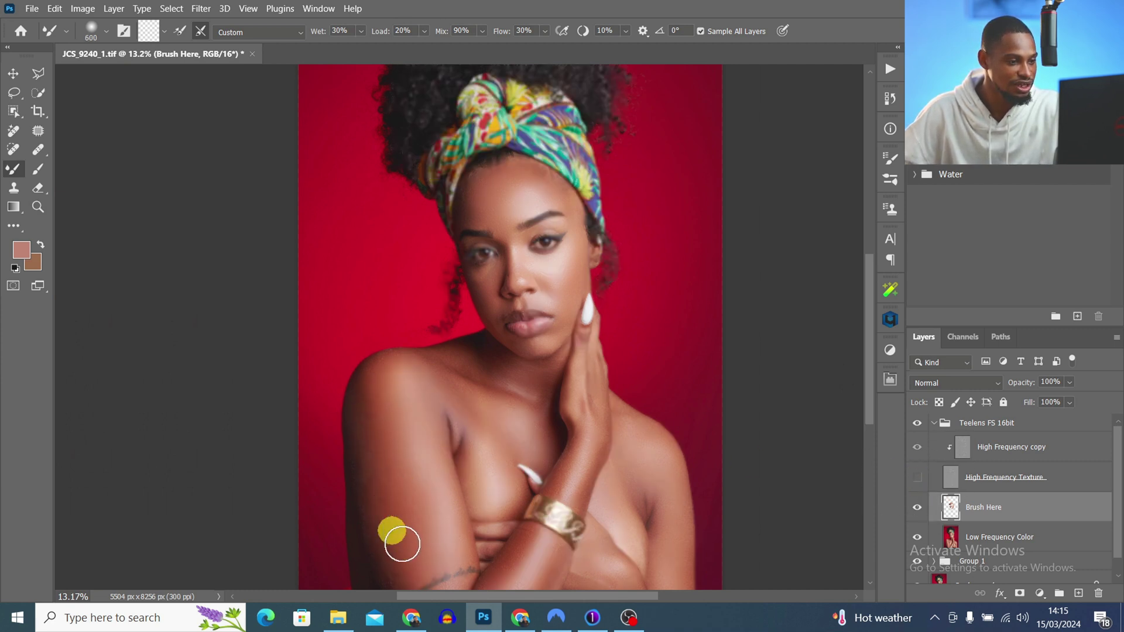
key(bracketleft)
key(bracketleft)
key(bracketleft)
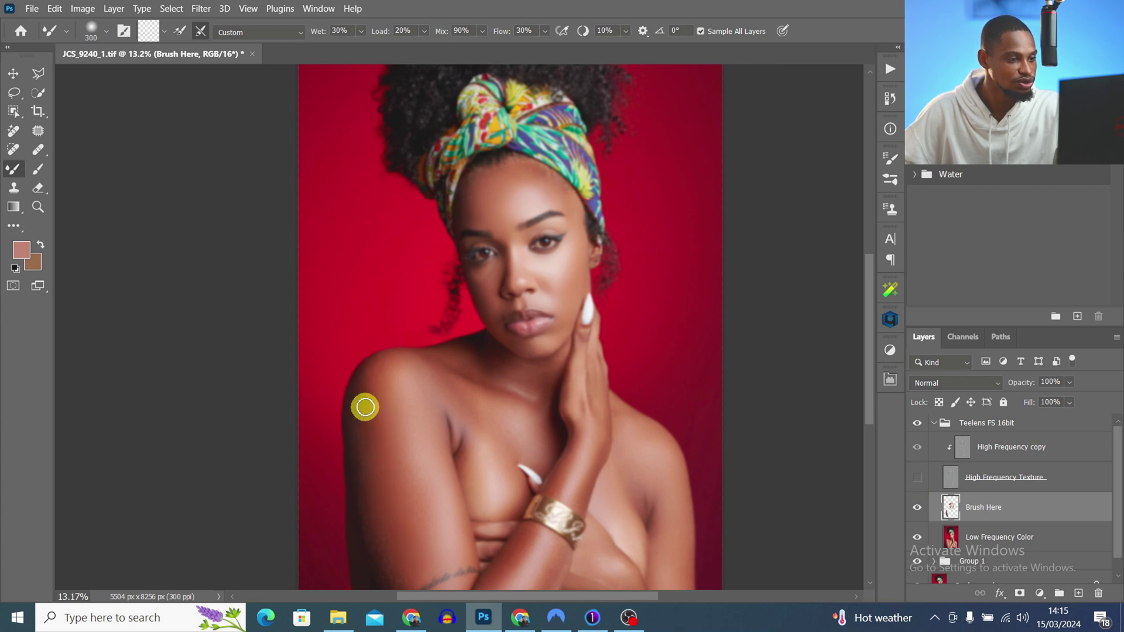
Blend the tones along the shoulder, outer arm and remaining body skin with the Mixer Brush, varying its size from 300 px upwards as needed
key(bracketright)
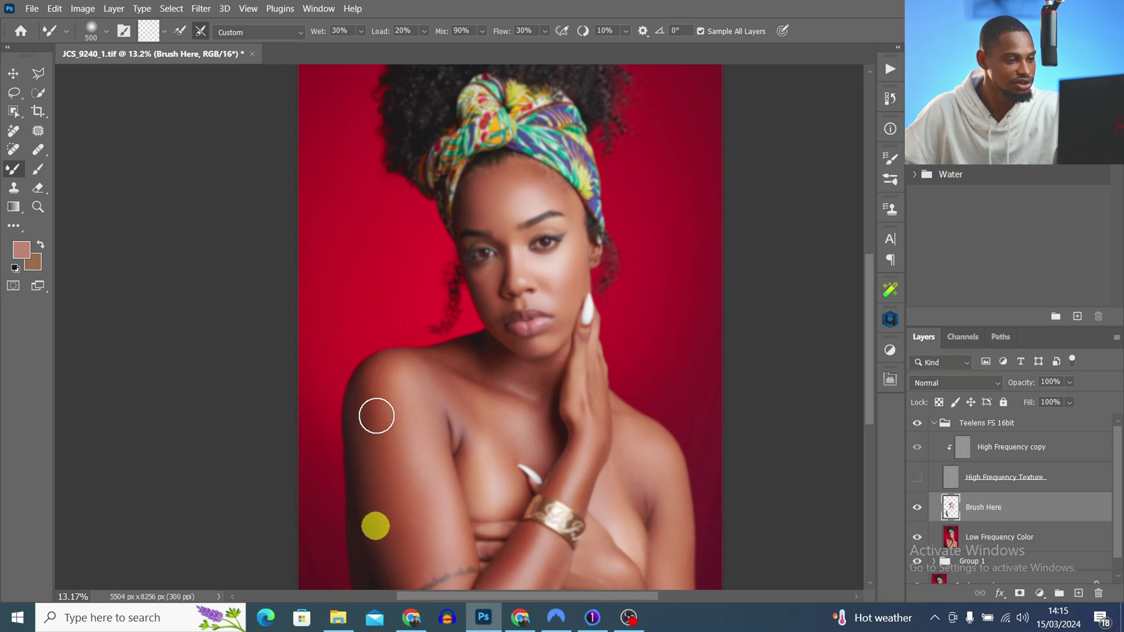
key(bracketright)
key(bracketright)
key(bracketleft)
key(bracketleft)
key(bracketleft)
drag(581, 563, 560, 439)
scroll(504, 188, up, 4)
key(bracketleft)
key(bracketleft)
key(bracketleft)
key(bracketleft)
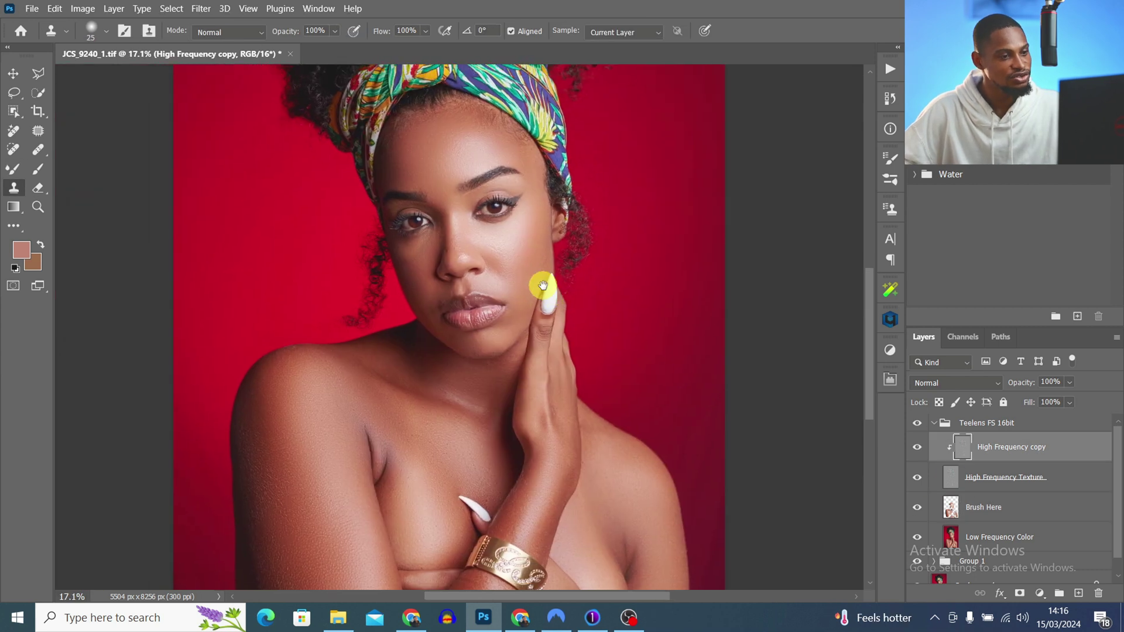
Collapse the Teelens FS 16bit group and toggle its visibility to compare the portrait before and after the skin retouch
key(z)
drag(592, 291, 571, 296)
key(s)
click(932, 424)
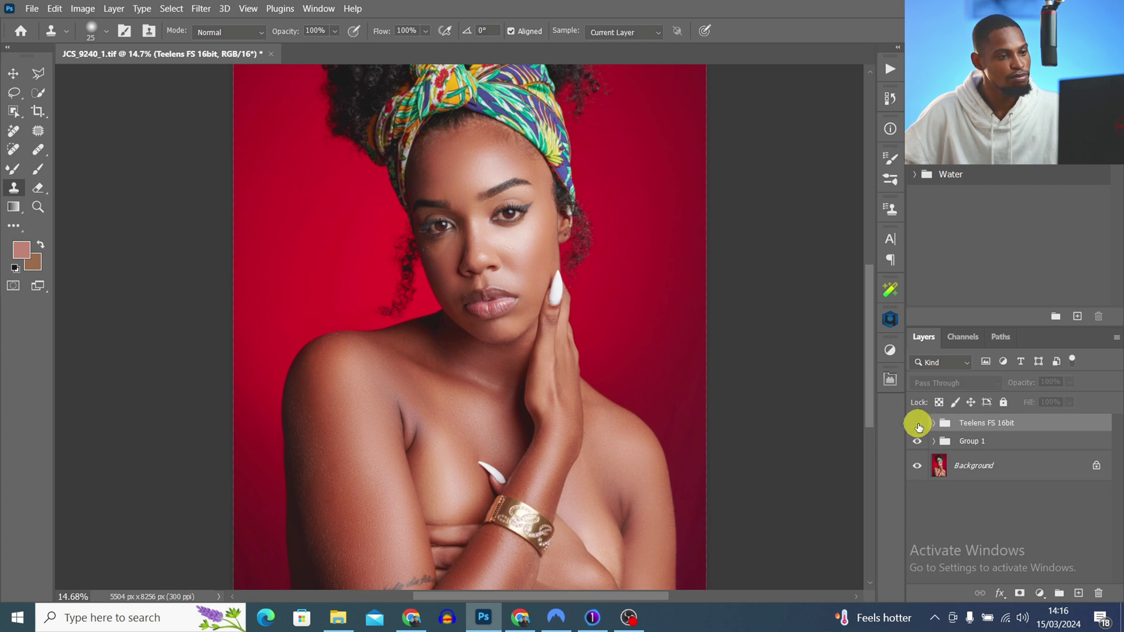
key(z)
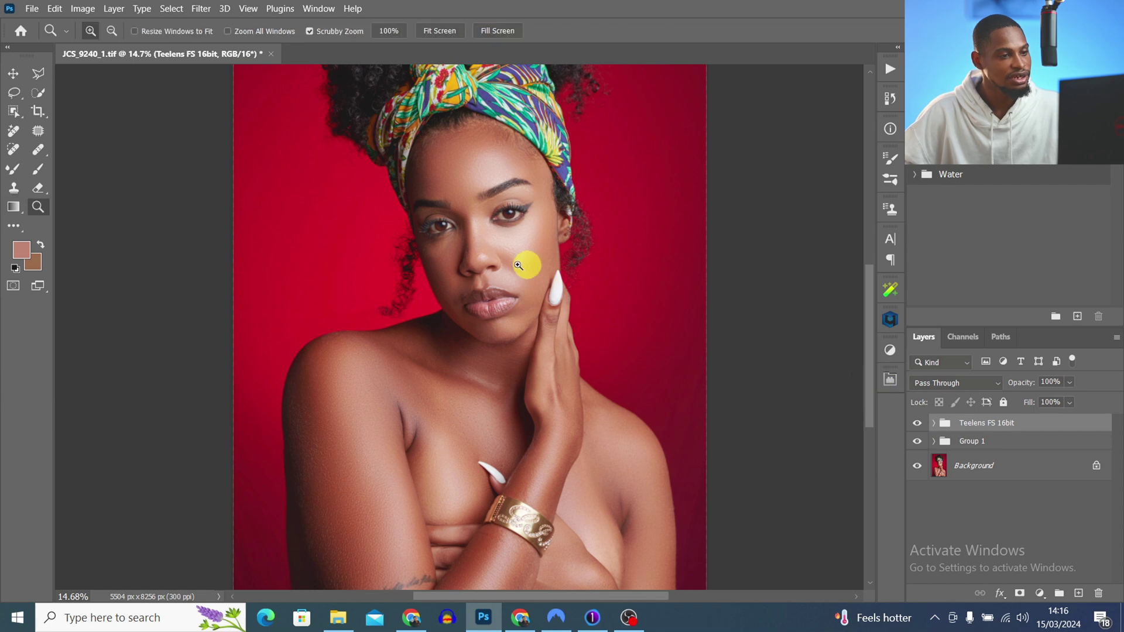
mouse_move(527, 264)
mouse_down()
mouse_move(592, 273)
mouse_move(567, 281)
mouse_move(551, 267)
mouse_up()
key(s)
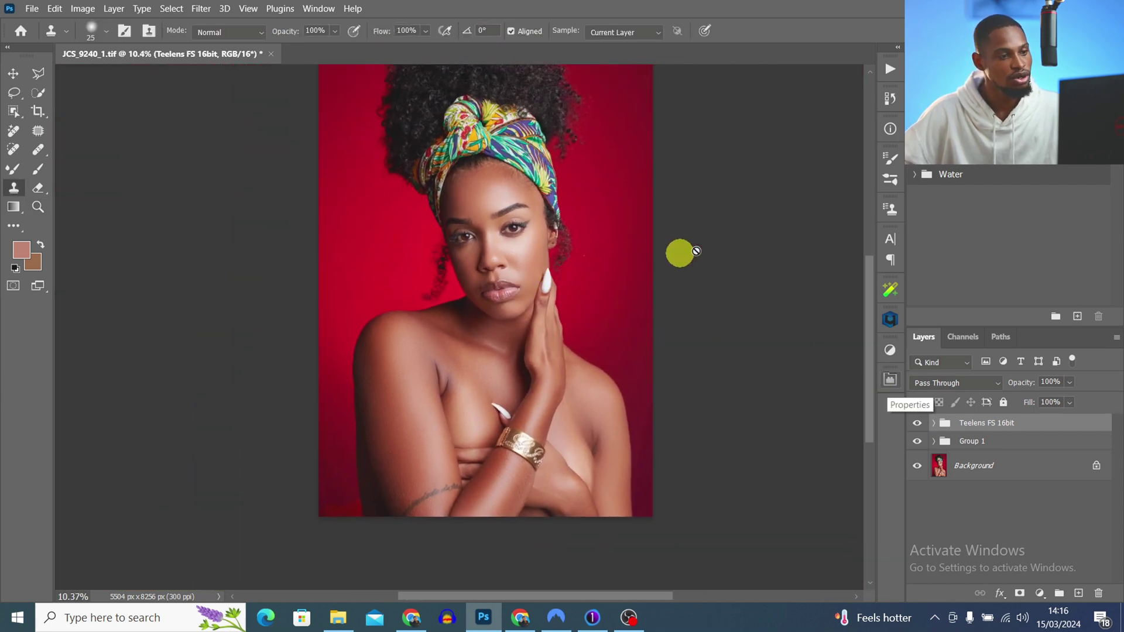
Run the Teelens Dodge and Burn action and expand the resulting layer group
key(s)
click(890, 69)
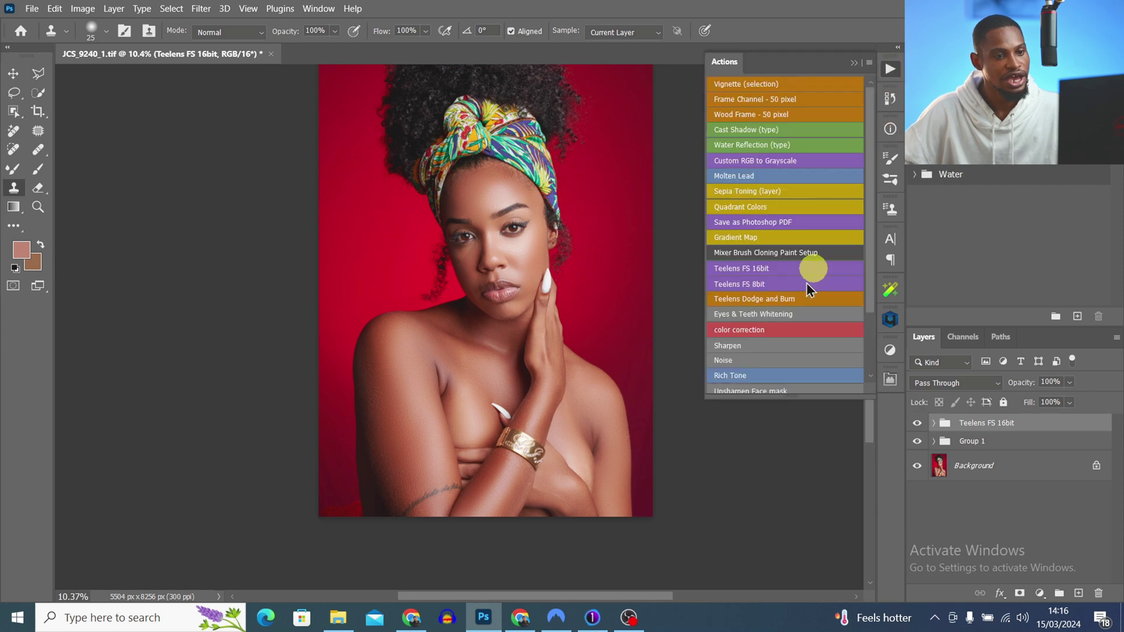
click(751, 299)
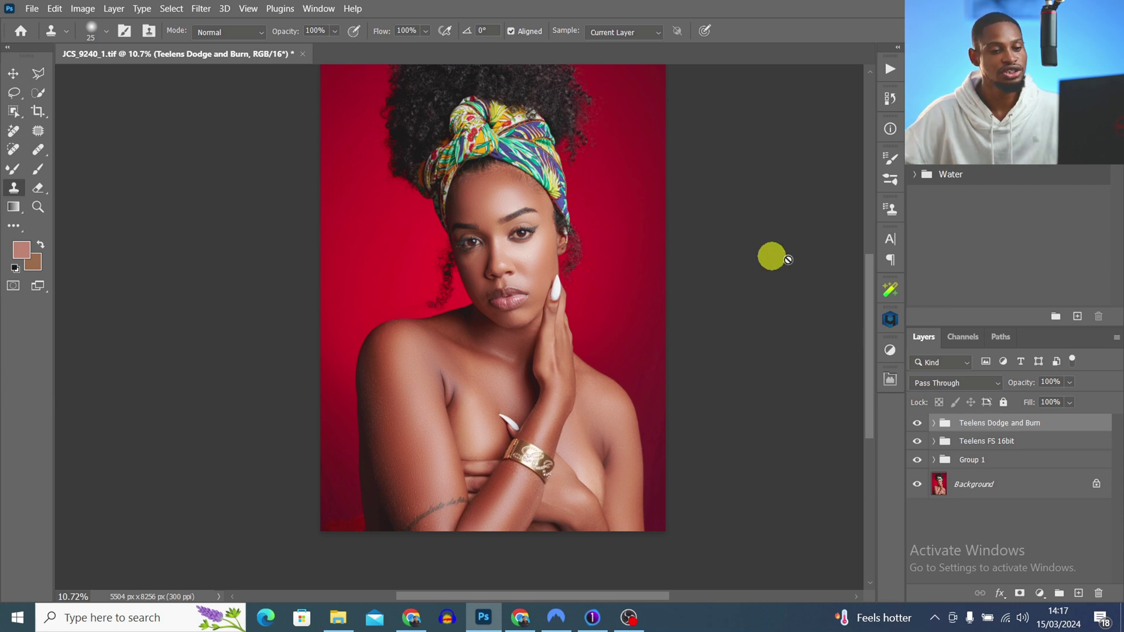
click(934, 422)
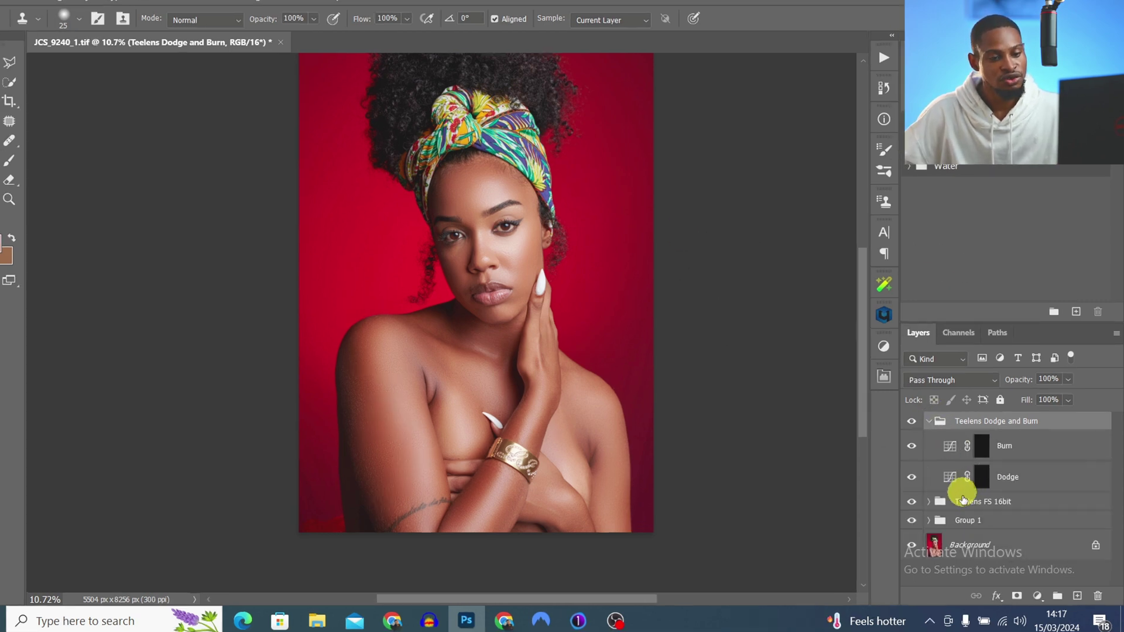
Hide the Teelens FS 16bit and Group 1 groups and enlarge the view of the portrait
click(971, 501)
shift+click(981, 523)
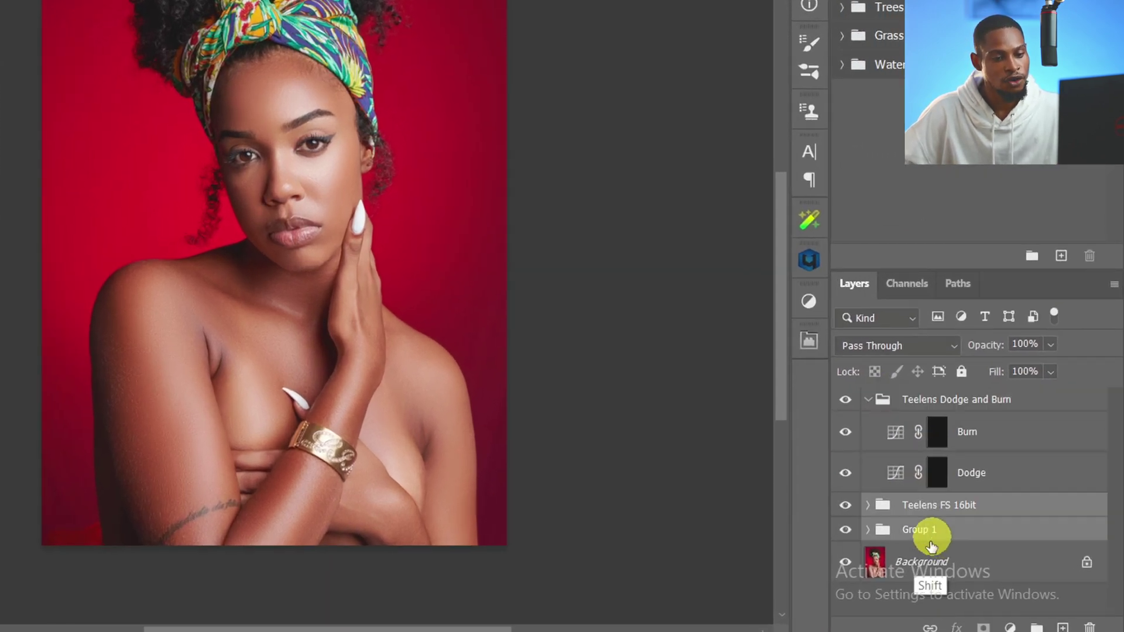
click(846, 507)
click(846, 539)
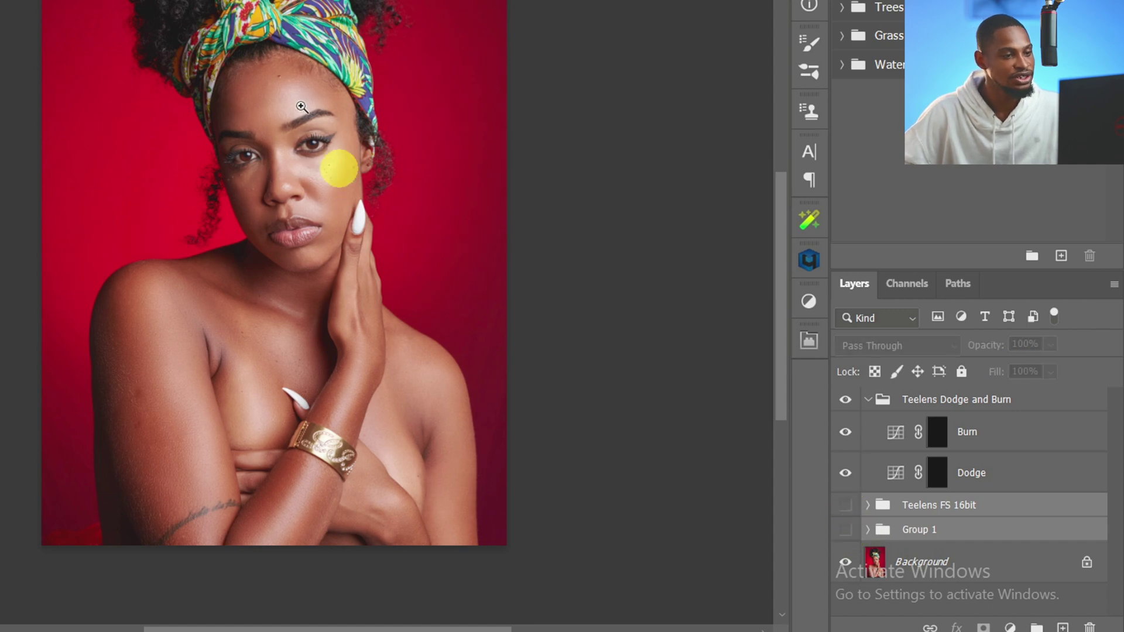
click(327, 163)
Target the Dodge layer's mask and set up the Brush tool with white as foreground and 2% flow
click(938, 472)
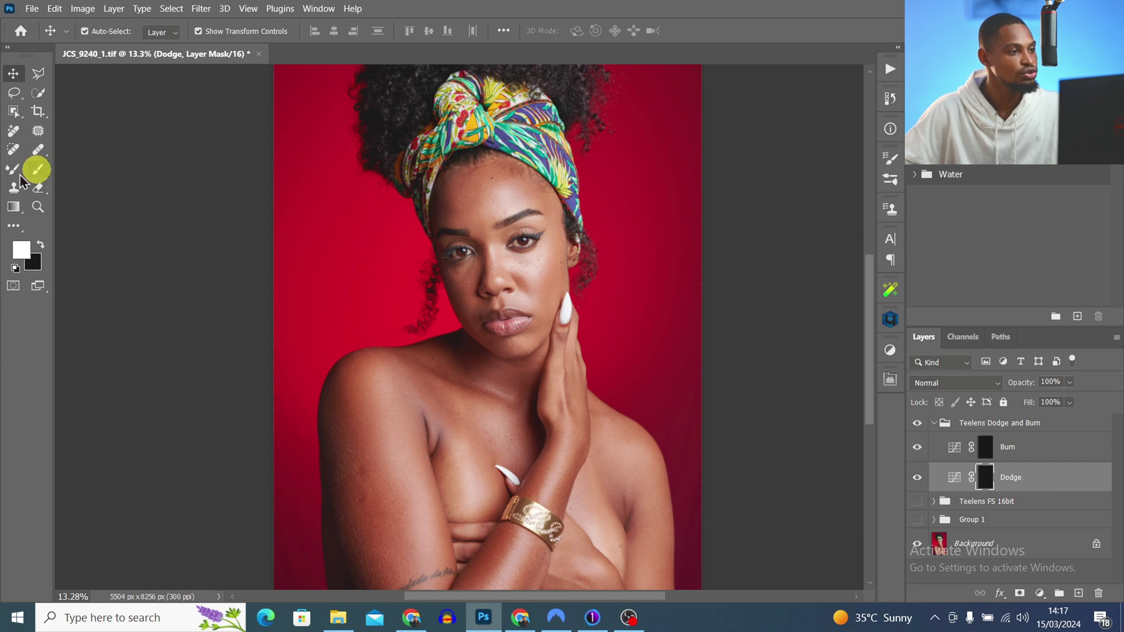
click(36, 169)
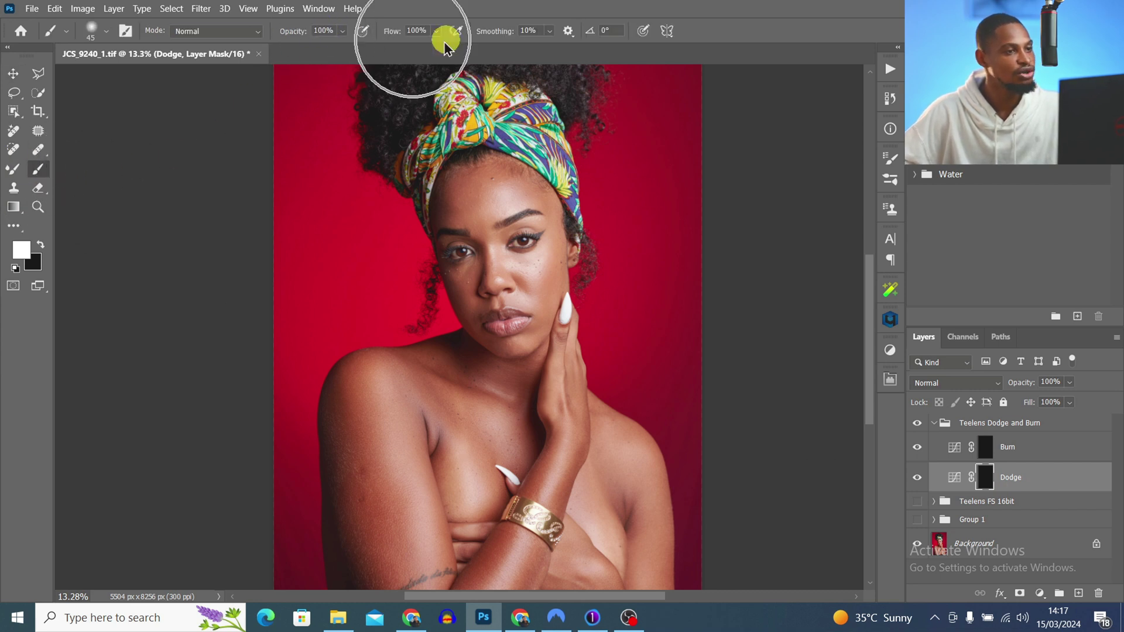
click(424, 30)
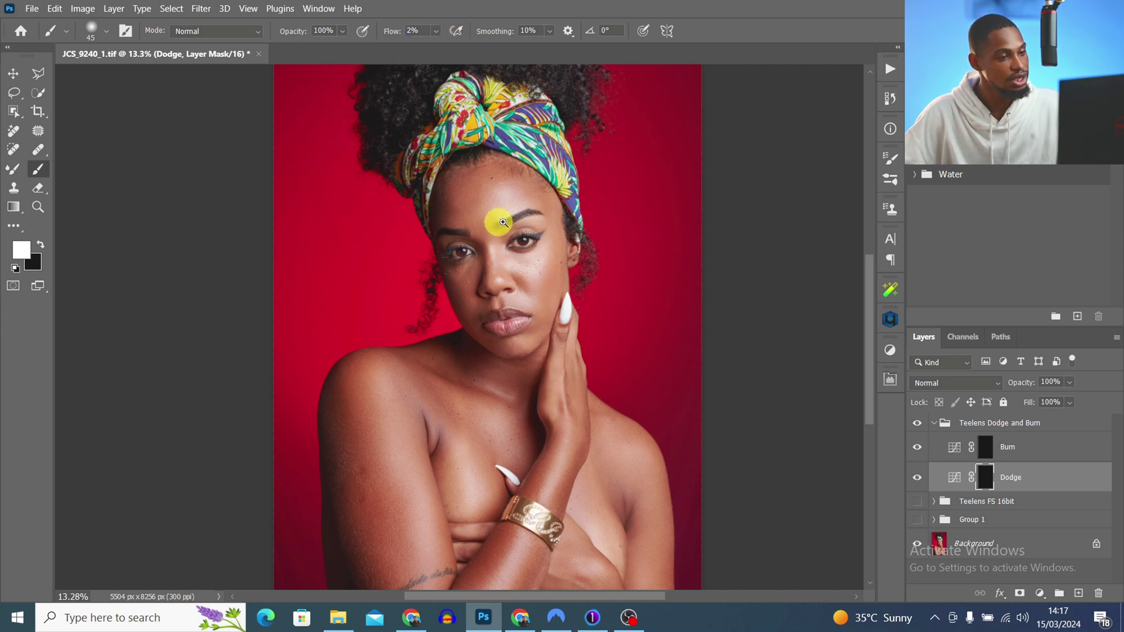
key(ctrl+space)
drag(522, 204, 571, 206)
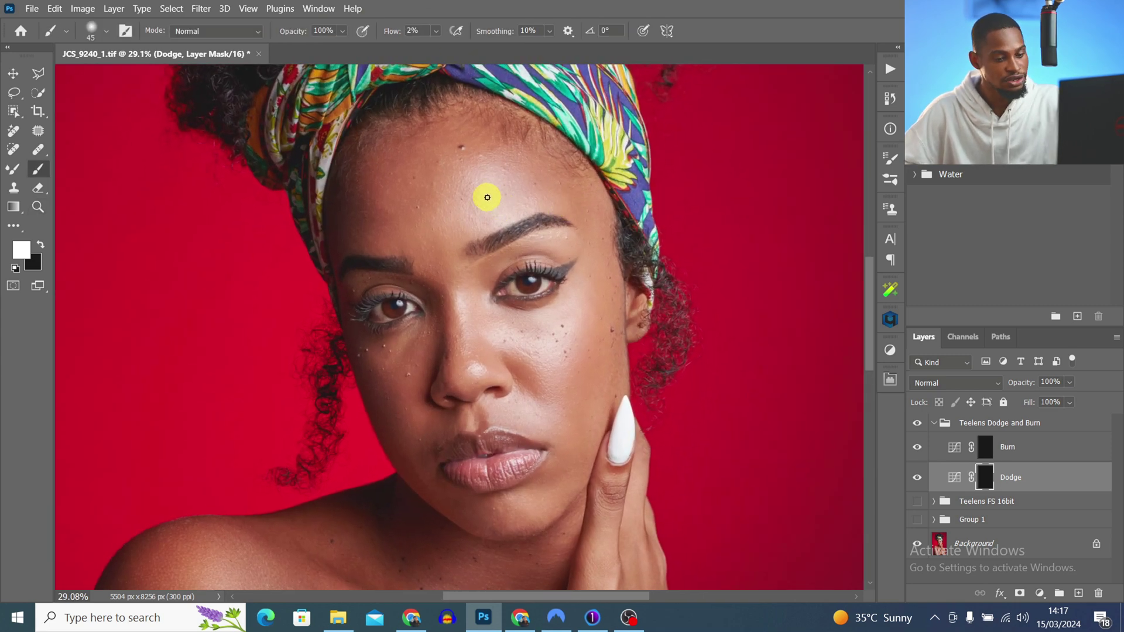
Brighten the forehead highlights by painting white on the Dodge mask with a brush of about 400 px
key(bracketright)
key(bracketright)
key(bracketright)
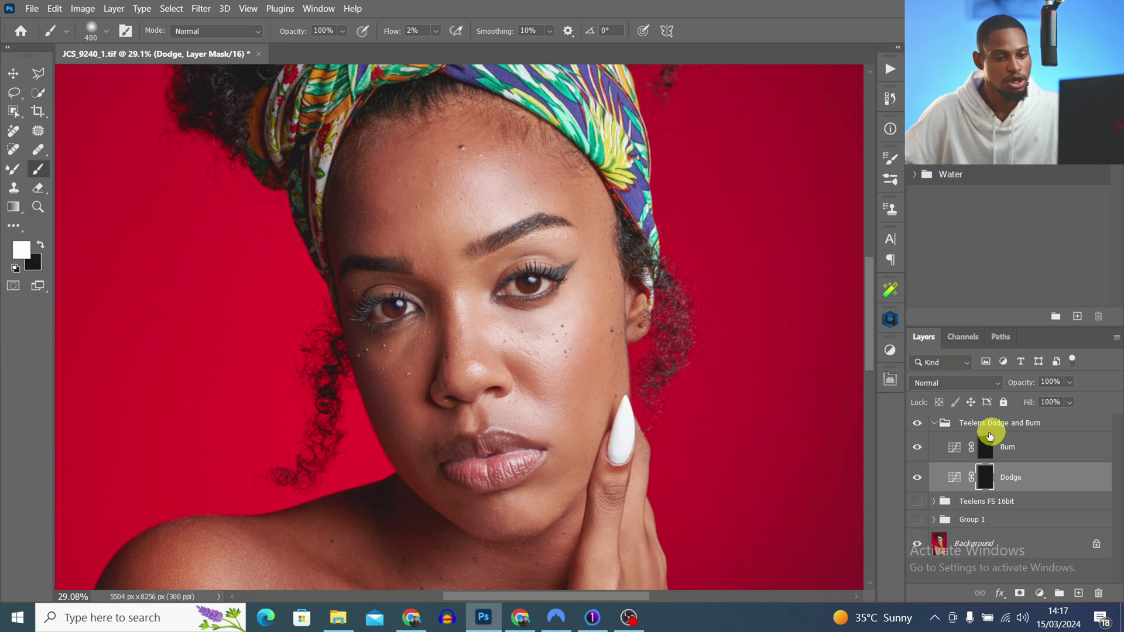
click(986, 473)
key(bracketleft)
key(bracketleft)
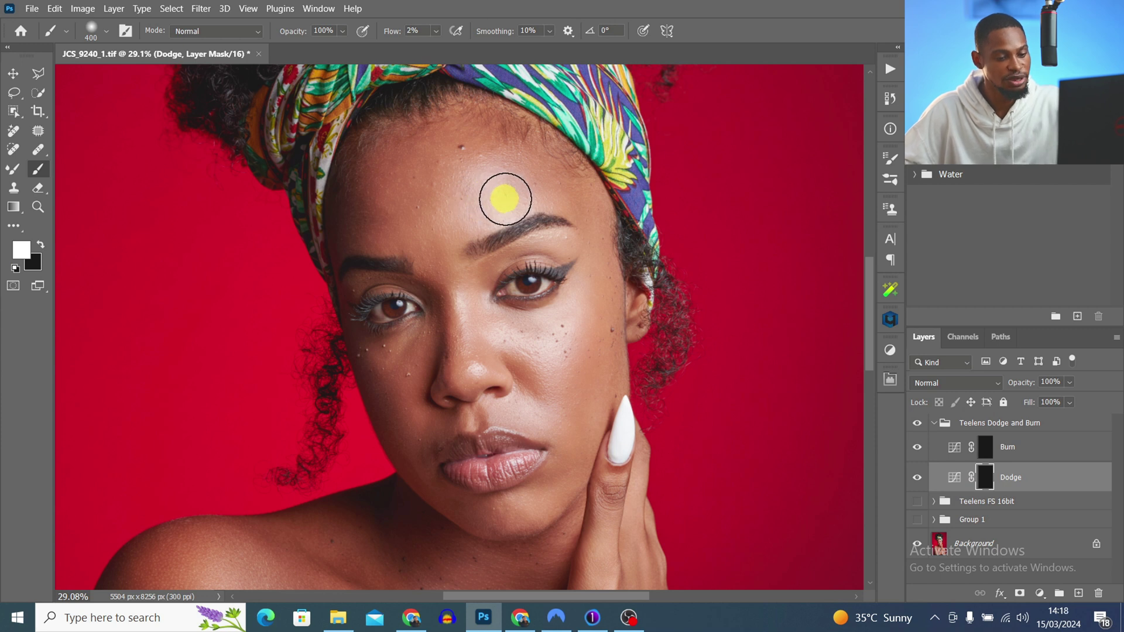
mouse_move(486, 205)
mouse_down()
mouse_move(505, 185)
mouse_move(491, 192)
mouse_move(508, 189)
mouse_move(500, 209)
mouse_move(476, 219)
mouse_move(488, 197)
mouse_move(457, 218)
mouse_move(476, 173)
mouse_move(523, 191)
mouse_move(496, 212)
mouse_move(582, 270)
mouse_up()
Brighten the cheek and chin highlights on the Dodge mask, varying the brush between 175 and 250 px
key(bracketleft)
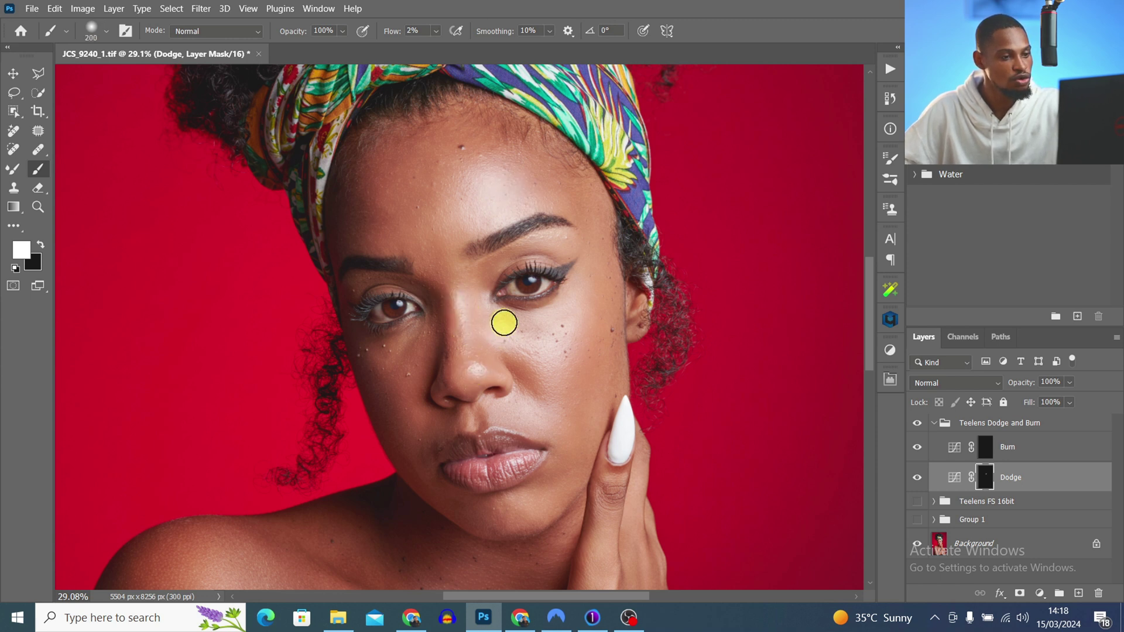
mouse_move(553, 335)
mouse_down()
mouse_move(545, 376)
mouse_move(562, 319)
mouse_move(493, 334)
mouse_move(547, 357)
mouse_move(573, 399)
mouse_up()
key(bracketleft)
key(bracketleft)
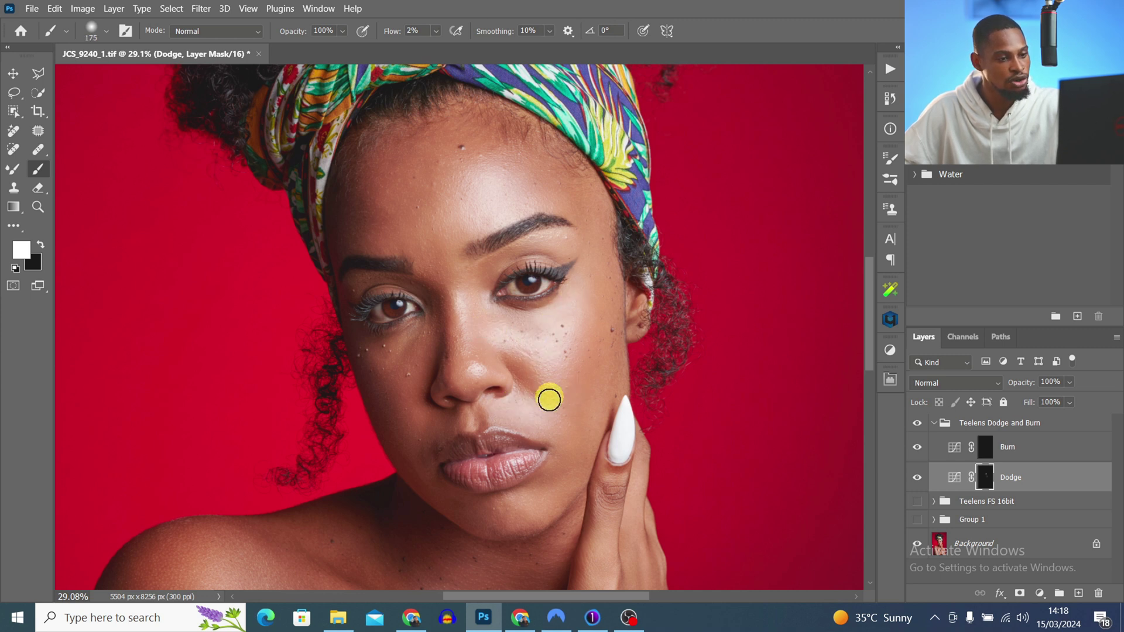
mouse_move(540, 330)
mouse_down()
mouse_move(483, 351)
mouse_move(505, 325)
mouse_move(551, 390)
mouse_move(534, 418)
mouse_move(536, 402)
mouse_move(544, 527)
mouse_up()
key(bracketright)
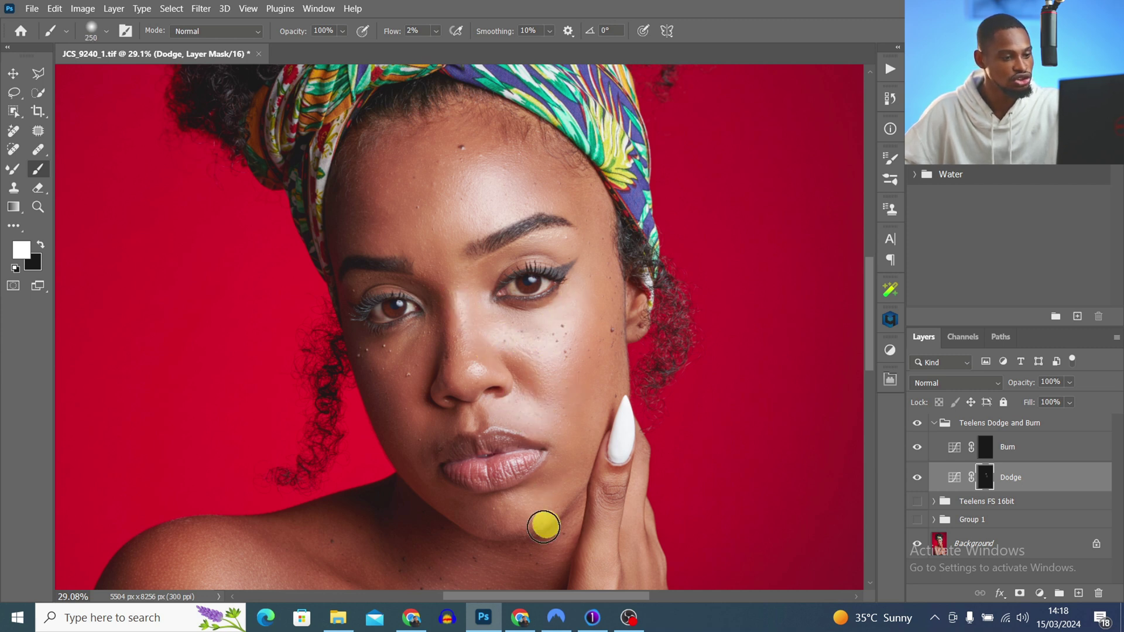
scroll(522, 251, down, 6)
key(z)
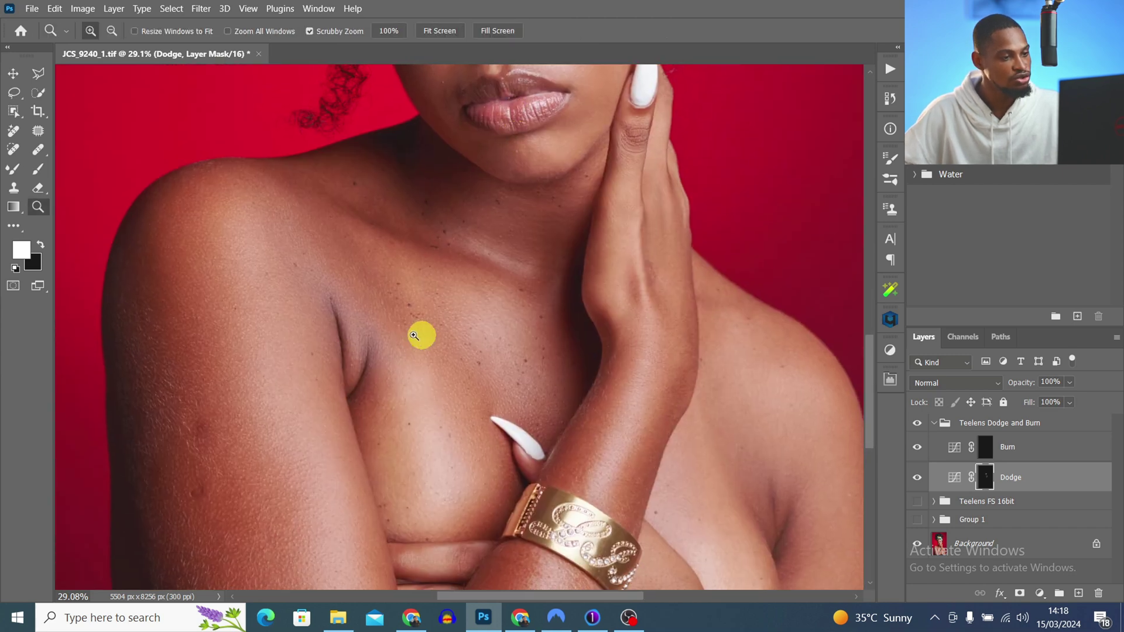
Brighten the near shoulder and upper arm highlights by painting white on the Dodge mask with a 700 px brush
mouse_move(422, 334)
mouse_down()
mouse_move(352, 359)
mouse_move(390, 341)
mouse_move(362, 403)
mouse_move(389, 502)
mouse_move(330, 281)
mouse_up()
key(b)
key(bracketright)
key(bracketright)
key(bracketright)
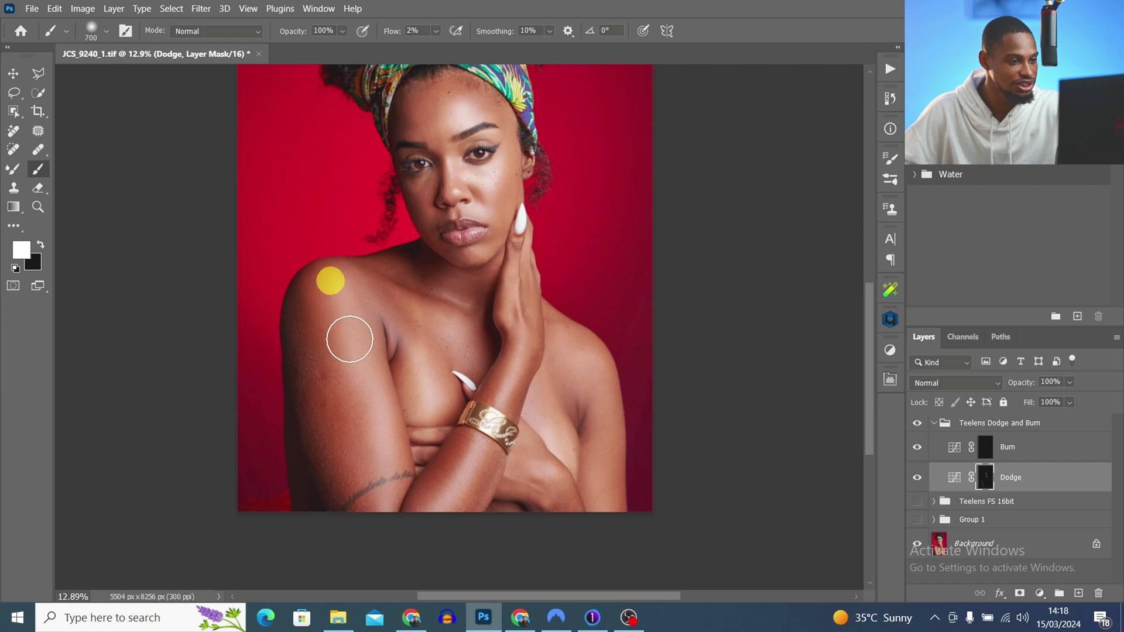
mouse_move(349, 339)
mouse_down()
mouse_move(423, 389)
mouse_move(414, 357)
mouse_move(416, 404)
mouse_move(395, 327)
mouse_move(420, 378)
mouse_move(433, 321)
mouse_move(464, 338)
mouse_up()
Brighten the forearm, lower hand and far shoulder on the Dodge mask, using brush sizes of 600 and 500 px
key(bracketleft)
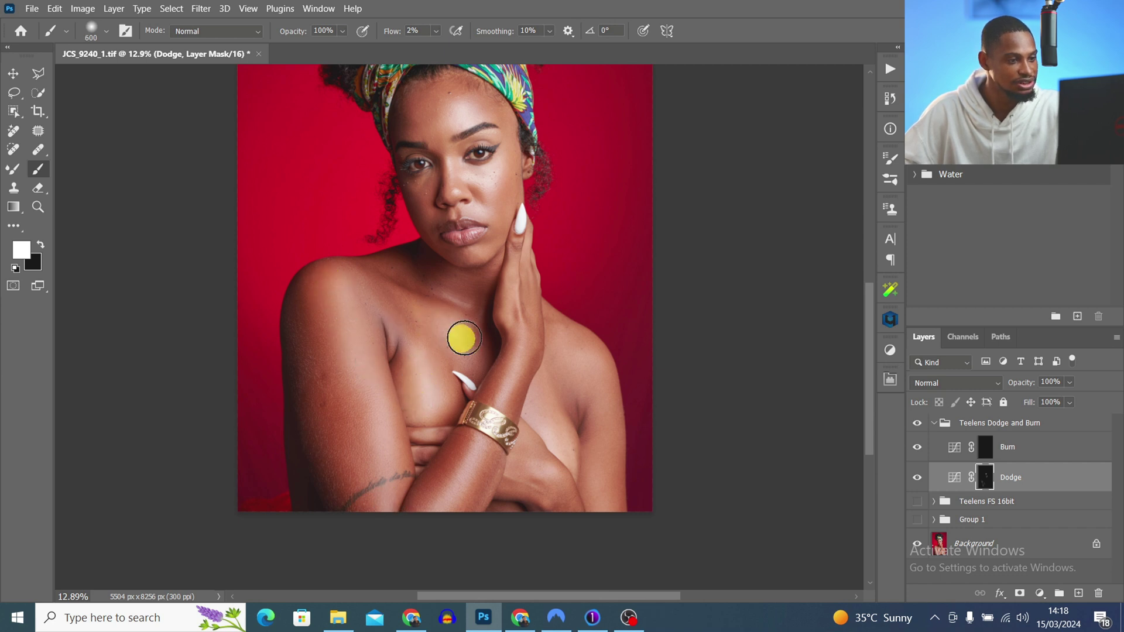
mouse_move(500, 389)
mouse_down()
mouse_move(470, 481)
mouse_move(440, 512)
mouse_move(456, 480)
mouse_move(462, 506)
mouse_move(539, 471)
mouse_up()
key(bracketleft)
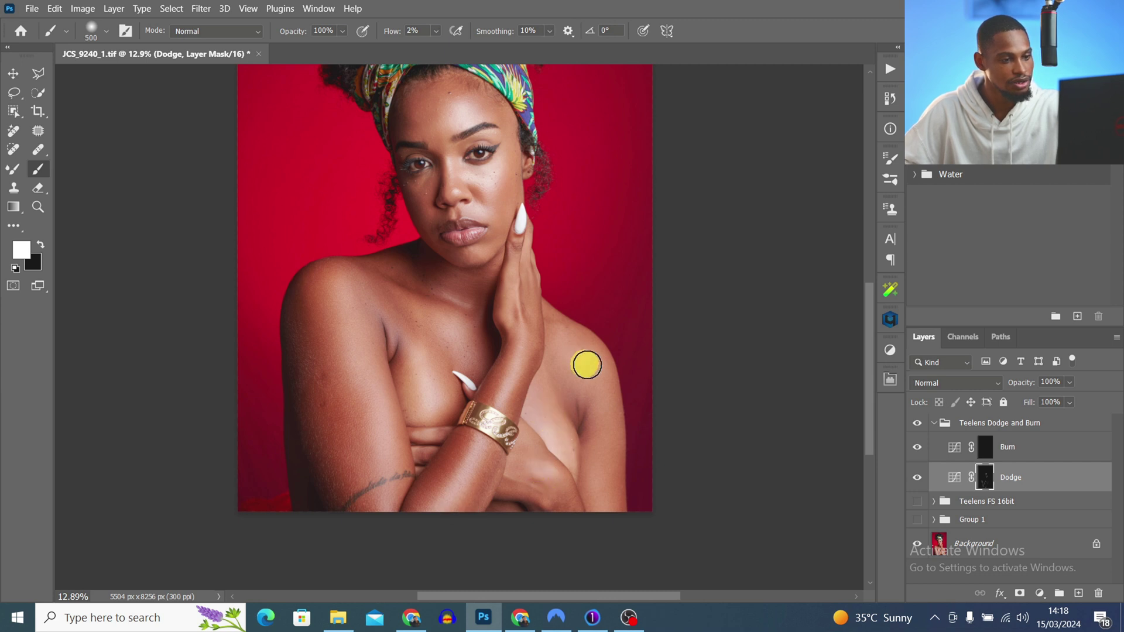
mouse_move(588, 365)
mouse_down()
mouse_move(607, 478)
mouse_move(596, 514)
mouse_move(579, 359)
mouse_move(561, 348)
mouse_move(576, 396)
mouse_move(544, 412)
mouse_move(559, 436)
mouse_move(499, 406)
mouse_up()
Brighten the chest on the Dodge mask with a 700 px brush, and compare the result with the Dodge layer hidden
key(bracketright)
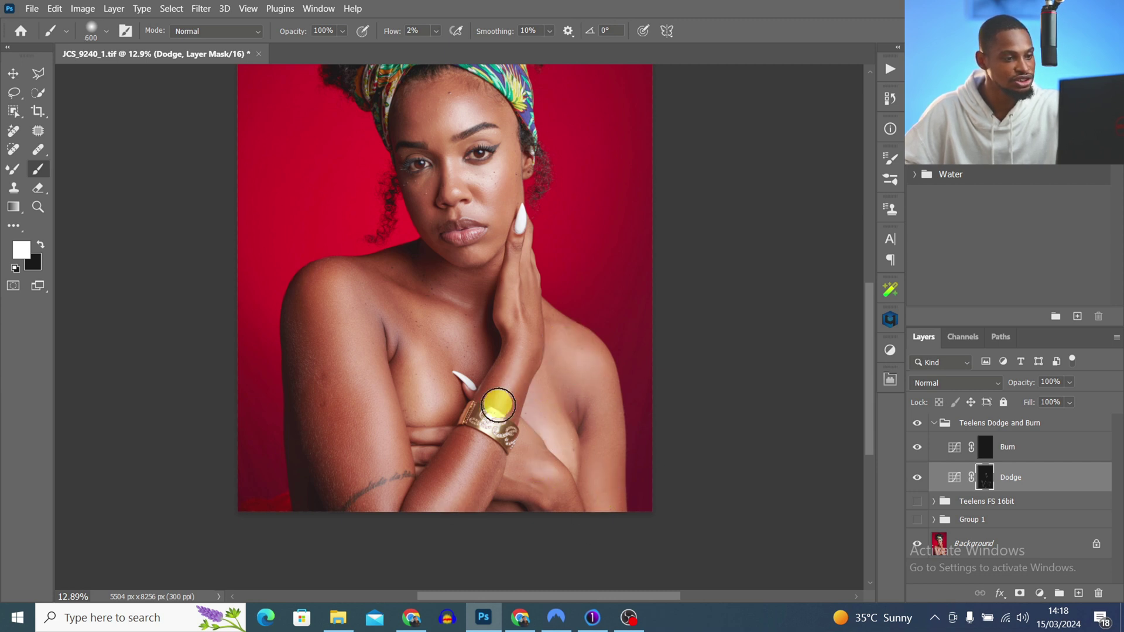
key(bracketright)
mouse_move(458, 303)
mouse_down()
mouse_move(436, 343)
mouse_move(475, 348)
mouse_up()
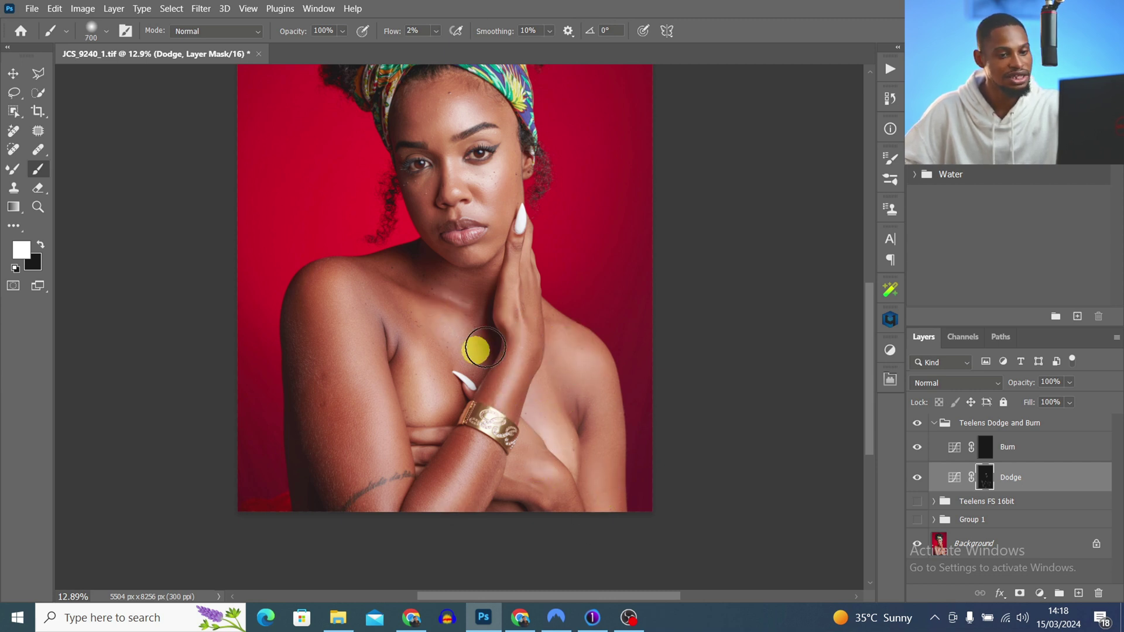
click(924, 478)
click(923, 478)
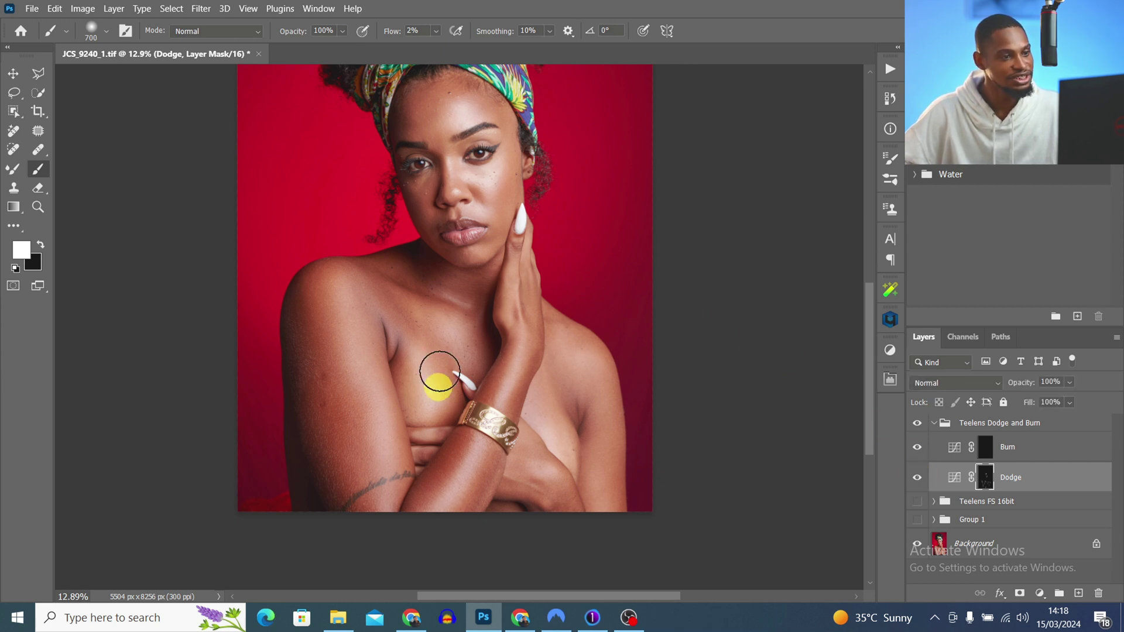
Target the Burn layer's mask and darken the outer edges of the forehead with a 700 px white brush
click(994, 446)
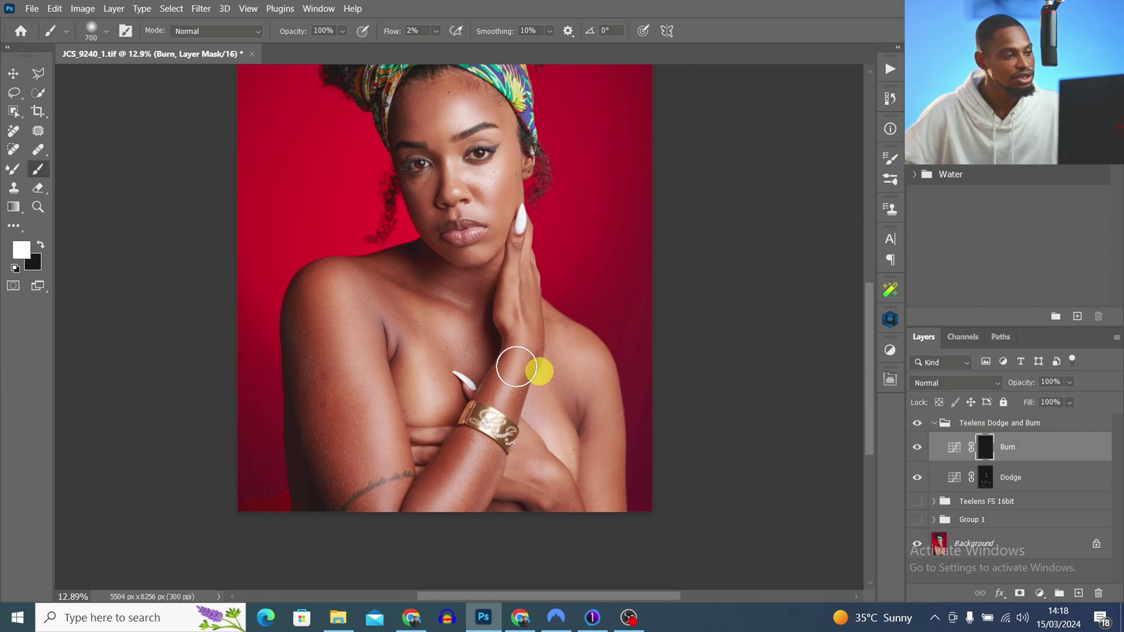
key(z)
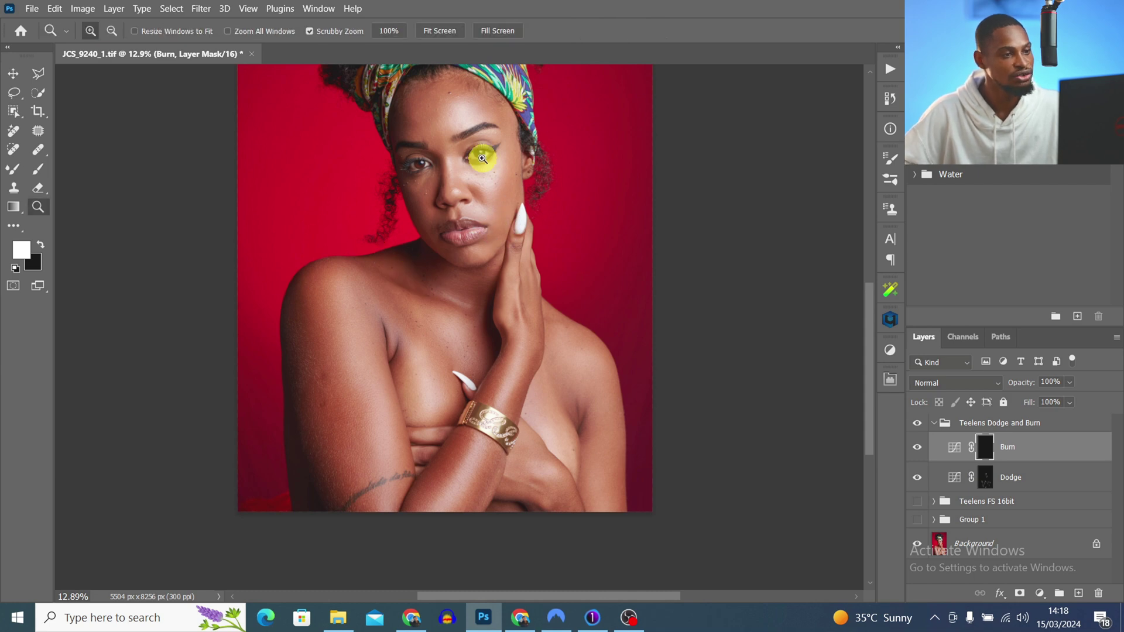
drag(448, 85, 469, 84)
key(b)
drag(457, 130, 491, 191)
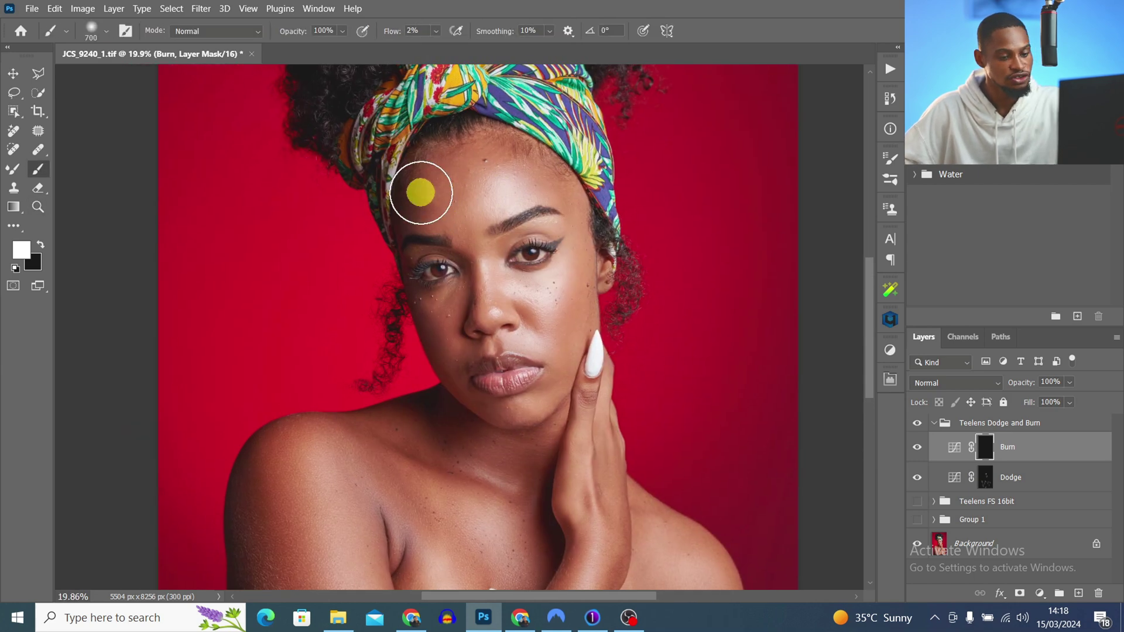
mouse_move(420, 197)
mouse_down()
mouse_move(431, 171)
mouse_move(421, 215)
mouse_move(433, 182)
mouse_move(518, 152)
mouse_up()
Darken the cheek, jawline and neck shadows on the Burn mask, varying the brush between 250 and 600 px
key([)
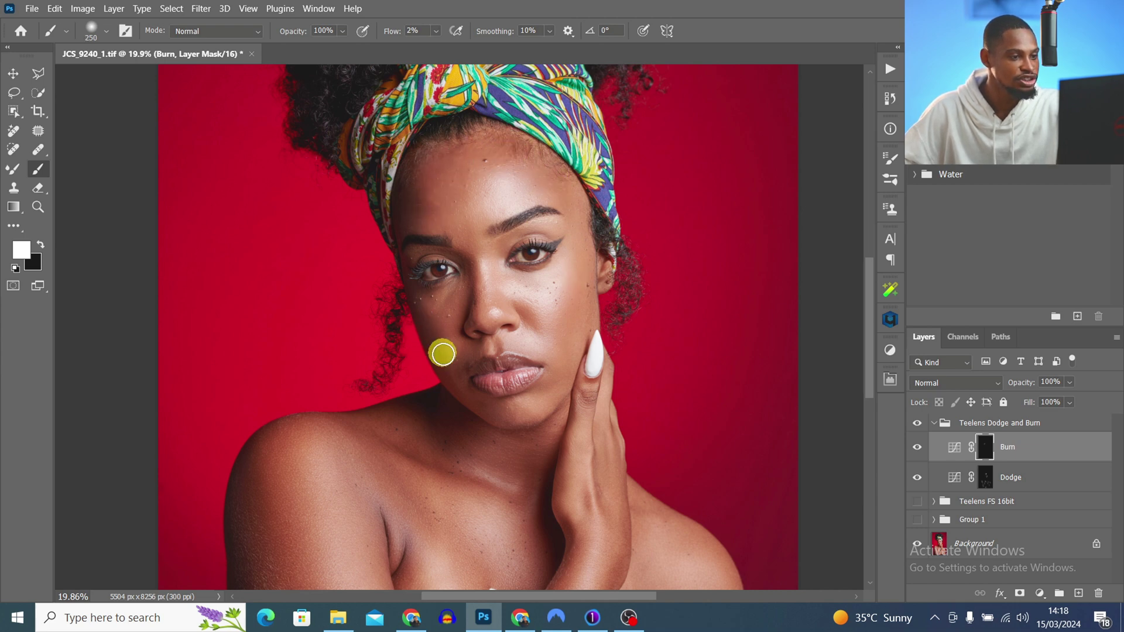
key(bracketright)
key(bracketright)
key(bracketright)
key(bracketright)
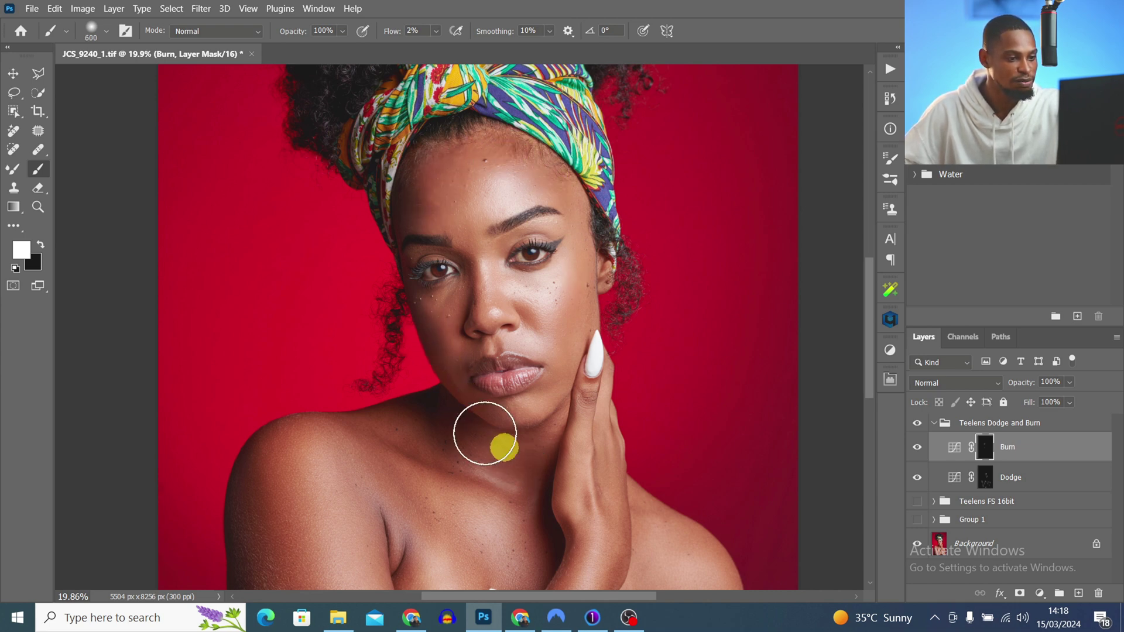
key(bracketleft)
key(bracketleft)
Darken the shadows on the arms, chest and hands on the Burn mask, varying the brush between 700 and 300 px
scroll(454, 344, down, 5)
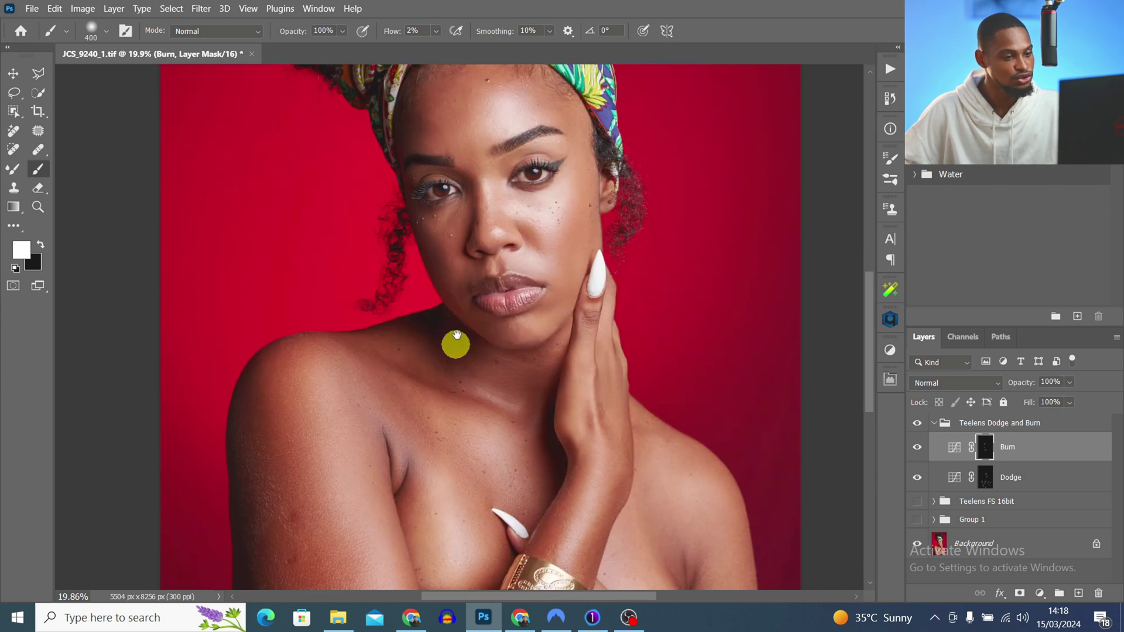
key(bracketright)
key(bracketright)
key(bracketright)
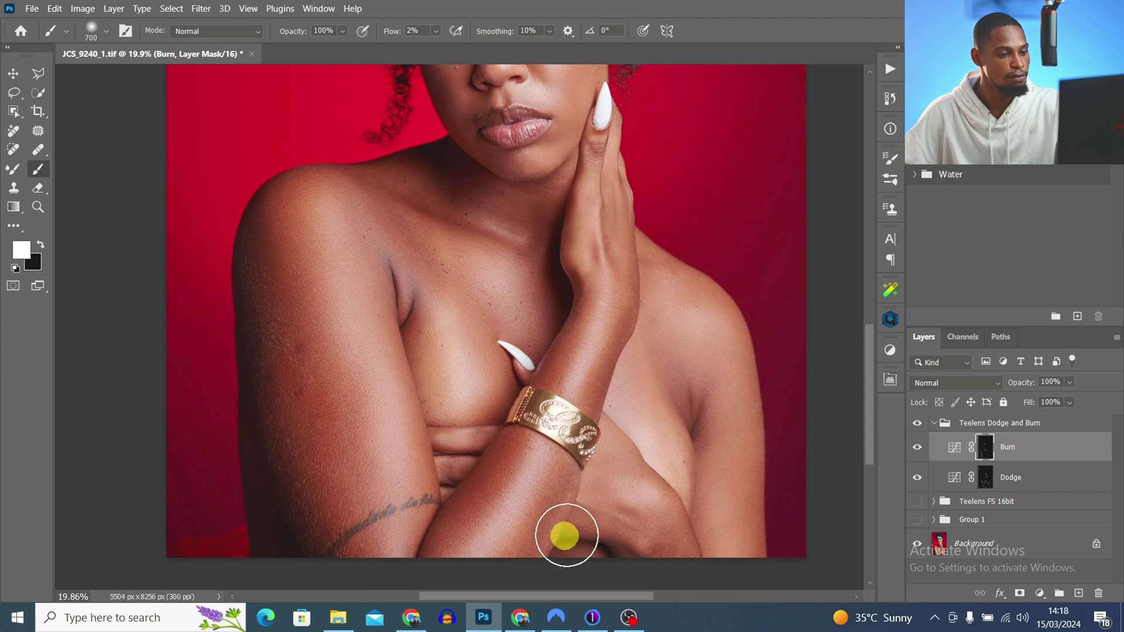
key(bracketleft)
key(bracketleft)
key(bracketleft)
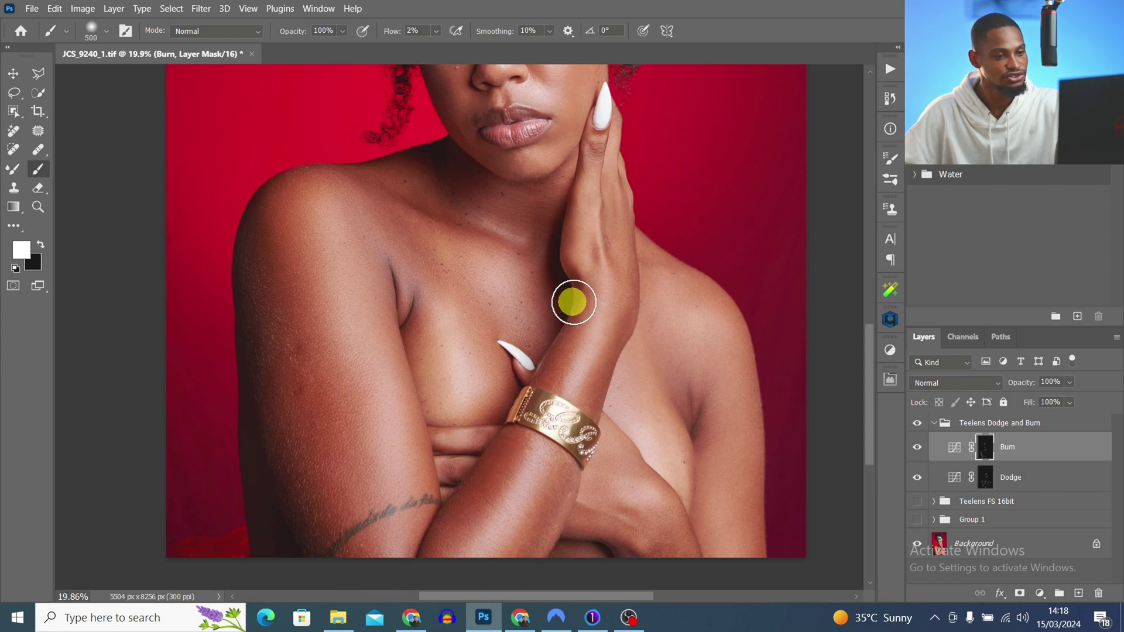
key(bracketleft)
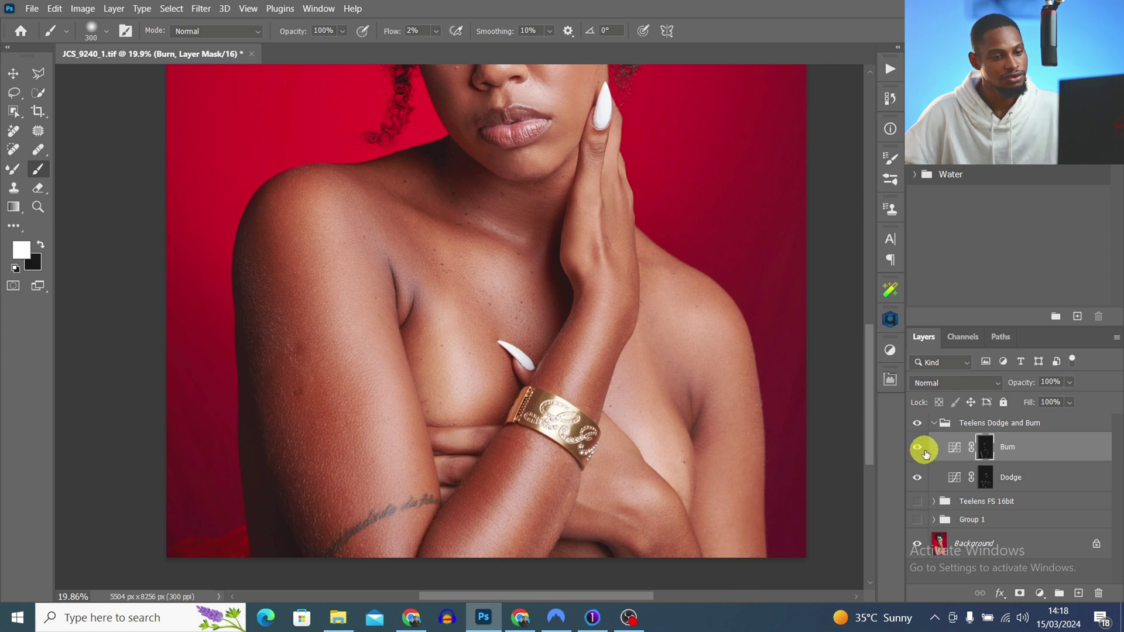
Show the Group 1 and Teelens FS 16bit groups again over the whole portrait
drag(541, 303, 465, 311)
drag(573, 313, 540, 325)
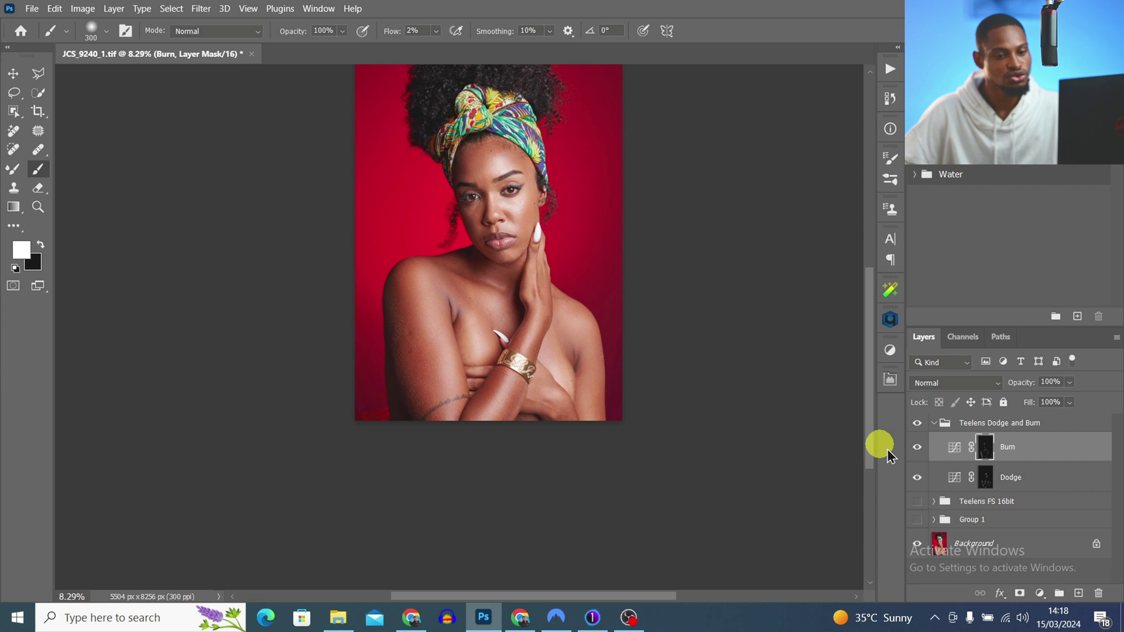
click(919, 521)
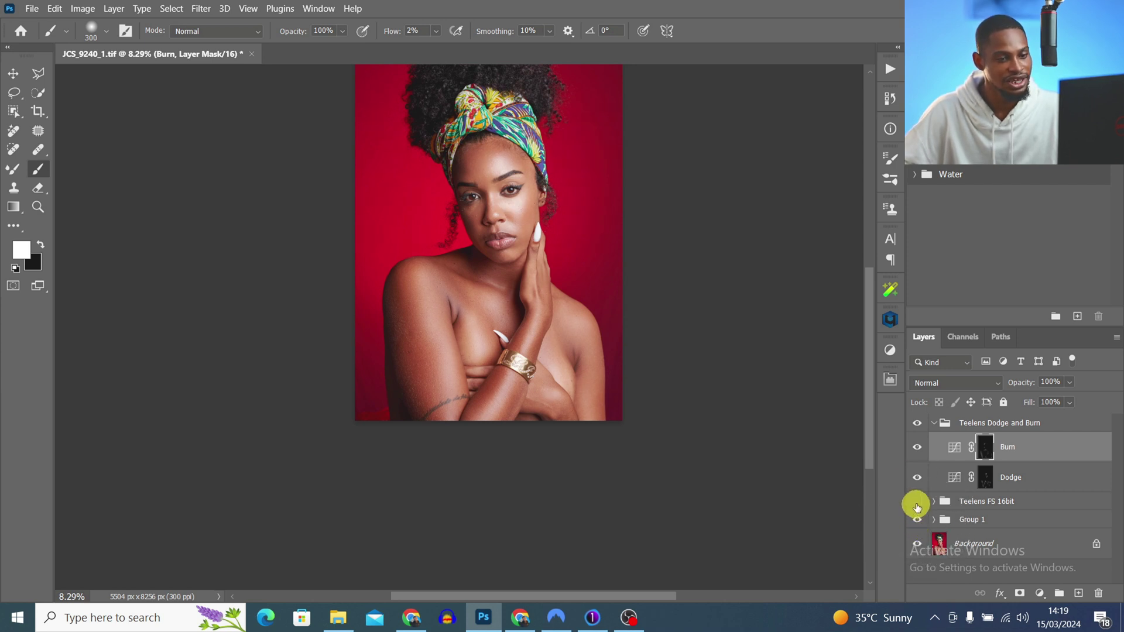
key(z)
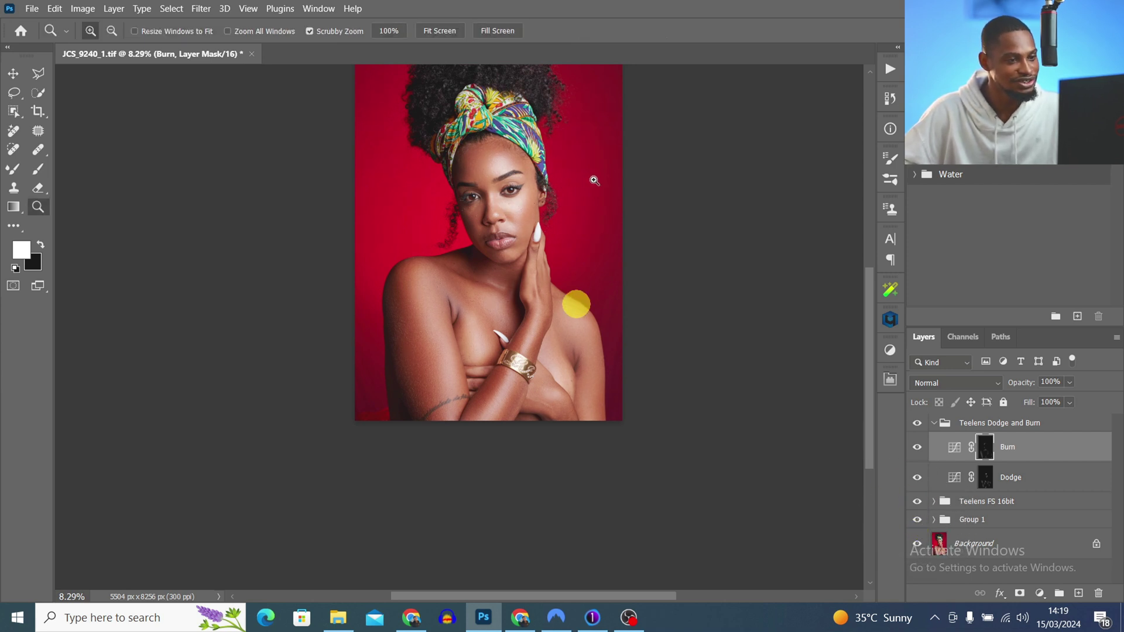
key(b)
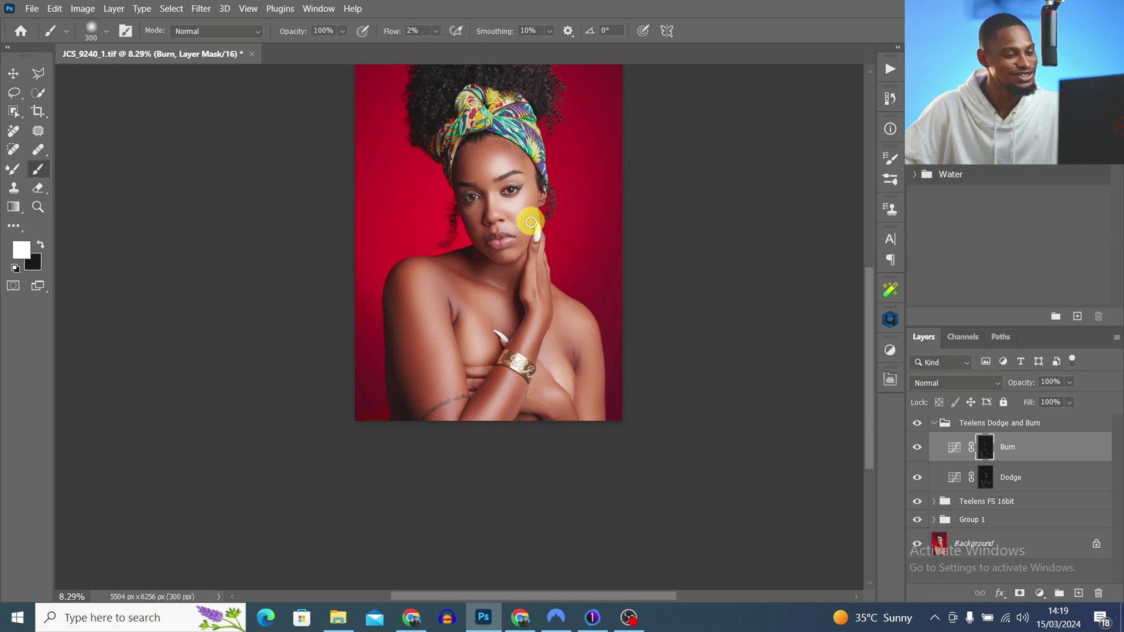
Collapse the Teelens Dodge and Burn group and compare the portrait with the group hidden and shown
key(z)
drag(525, 208, 570, 197)
key(b)
drag(562, 219, 606, 280)
click(934, 422)
alt+click(486, 251)
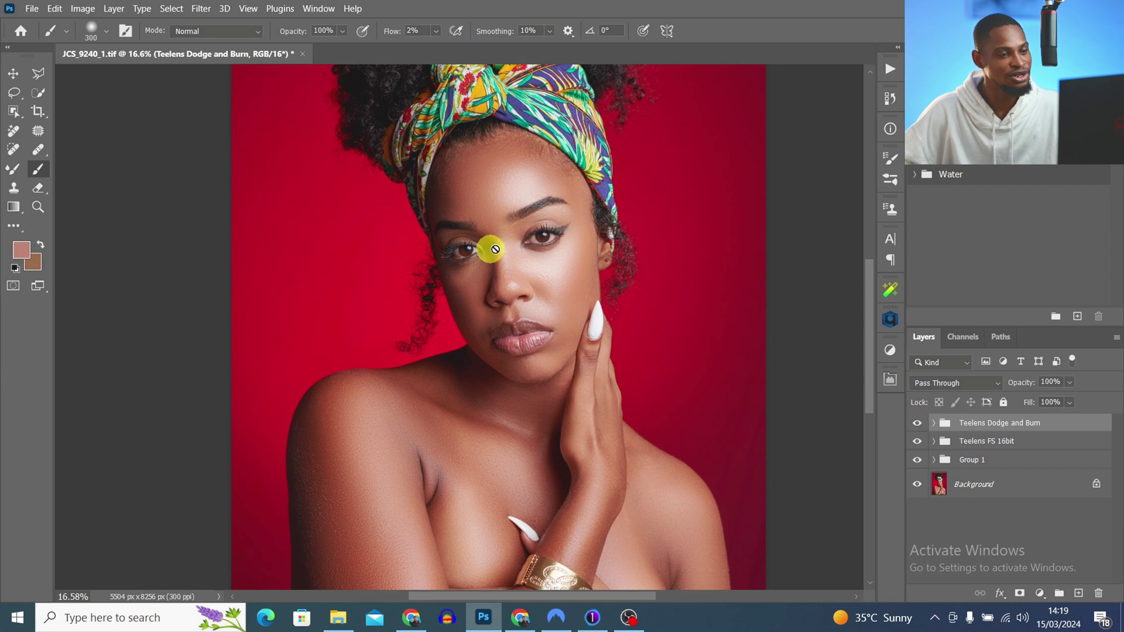
click(918, 423)
click(917, 424)
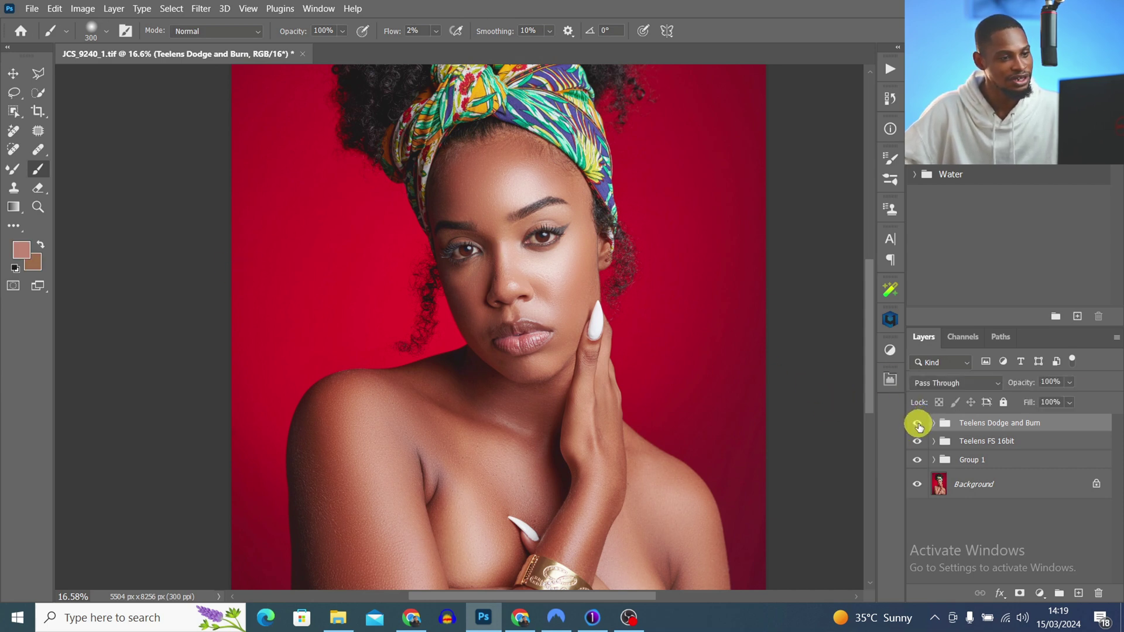
click(919, 425)
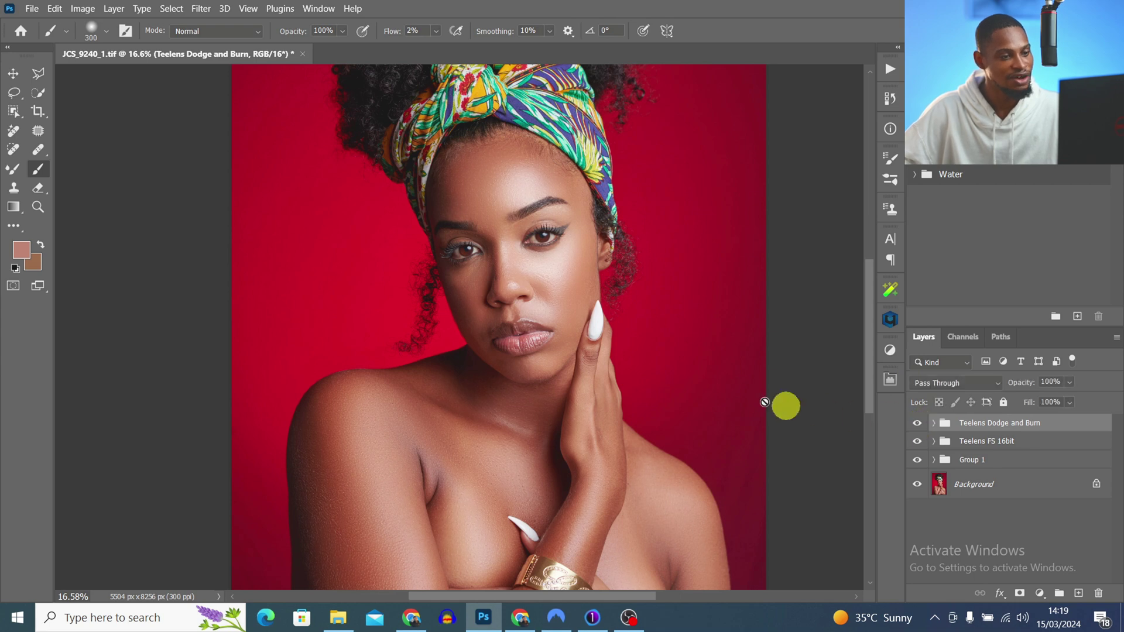
Run the Eyes & Teeth Whitening action above the Teelens Dodge and Burn group
key(z)
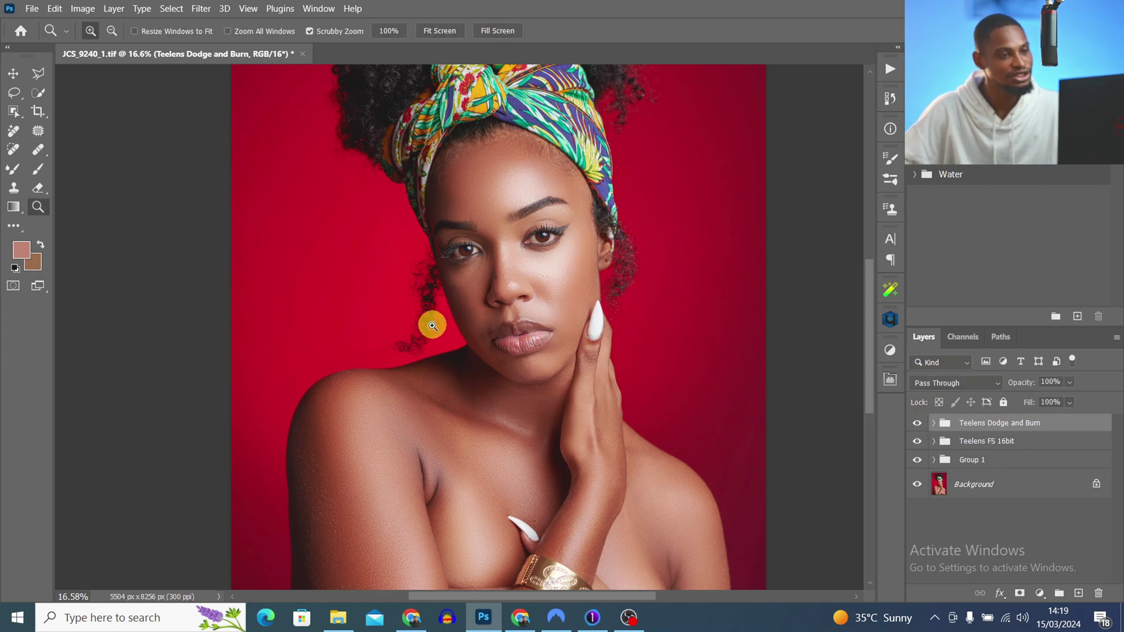
drag(432, 326, 396, 335)
key(b)
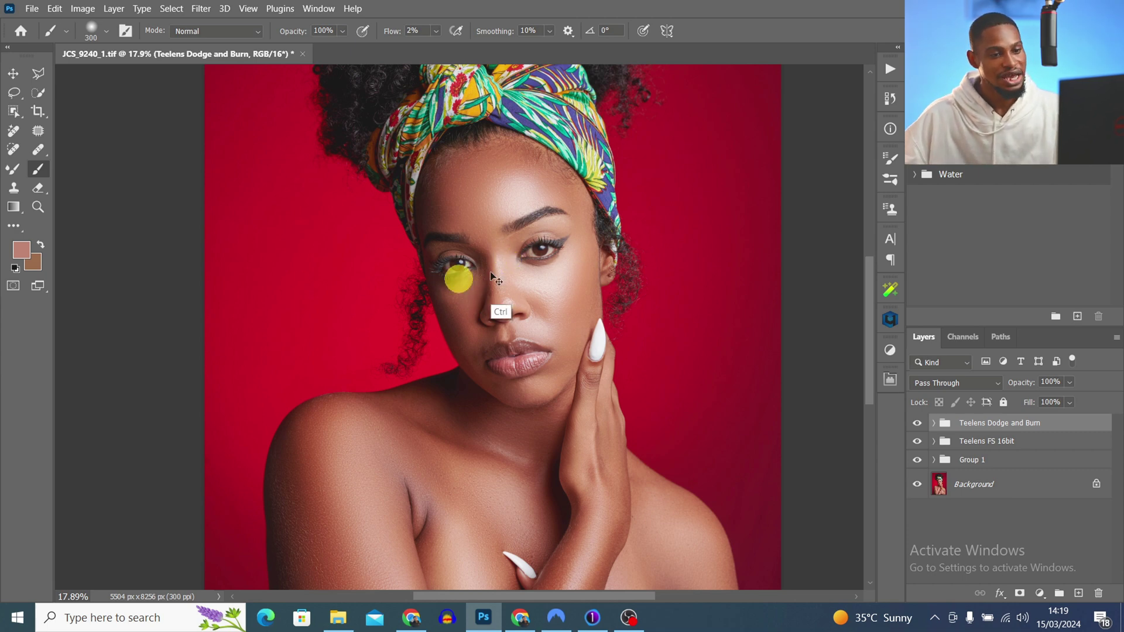
click(890, 69)
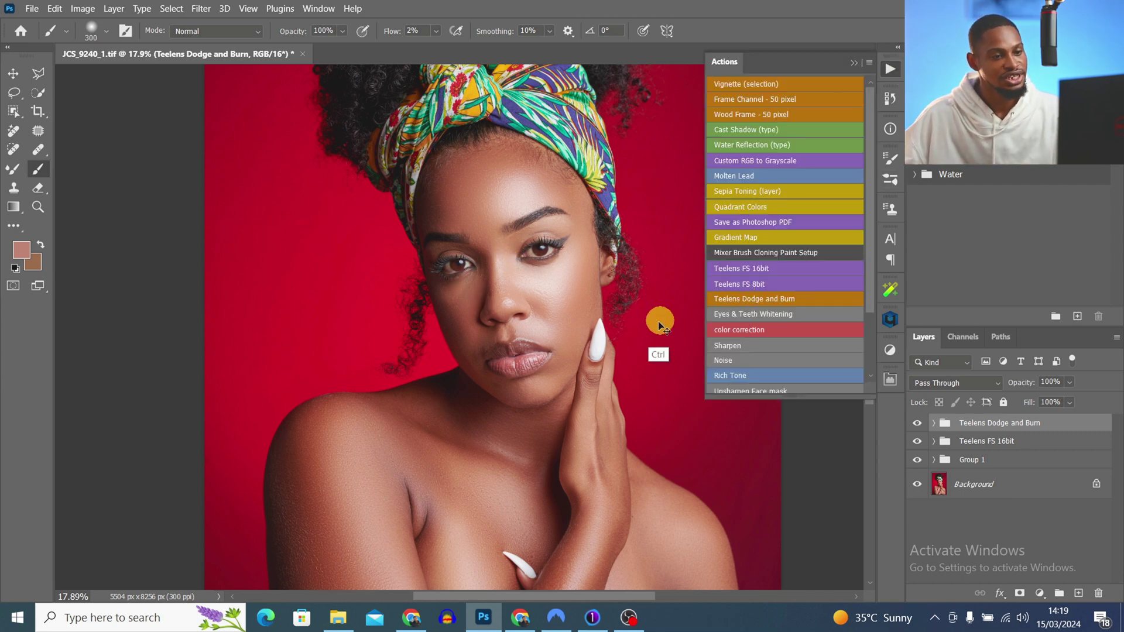
click(752, 316)
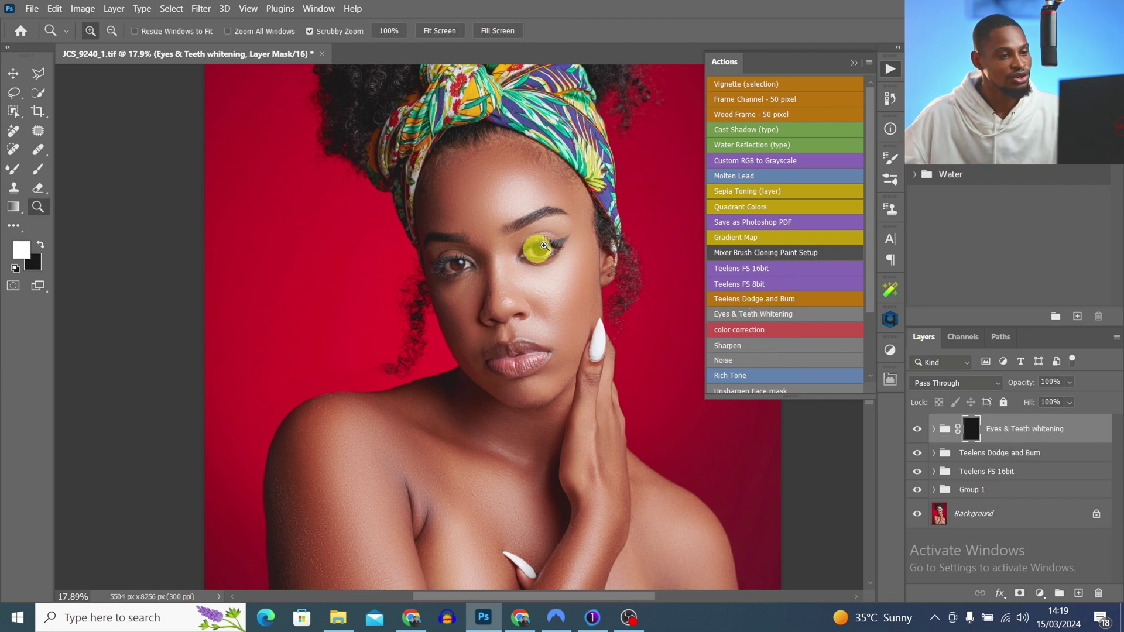
Enlarge the eyes and set up the Brush tool with a smaller tip of about 80 px and 100% flow
drag(623, 249, 677, 236)
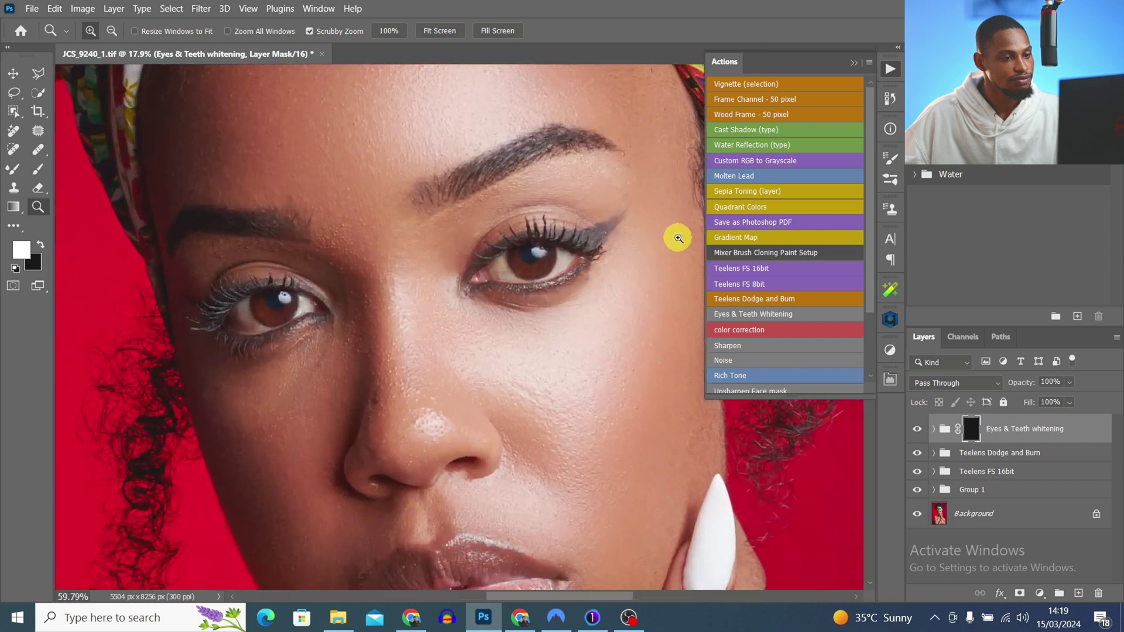
key(b)
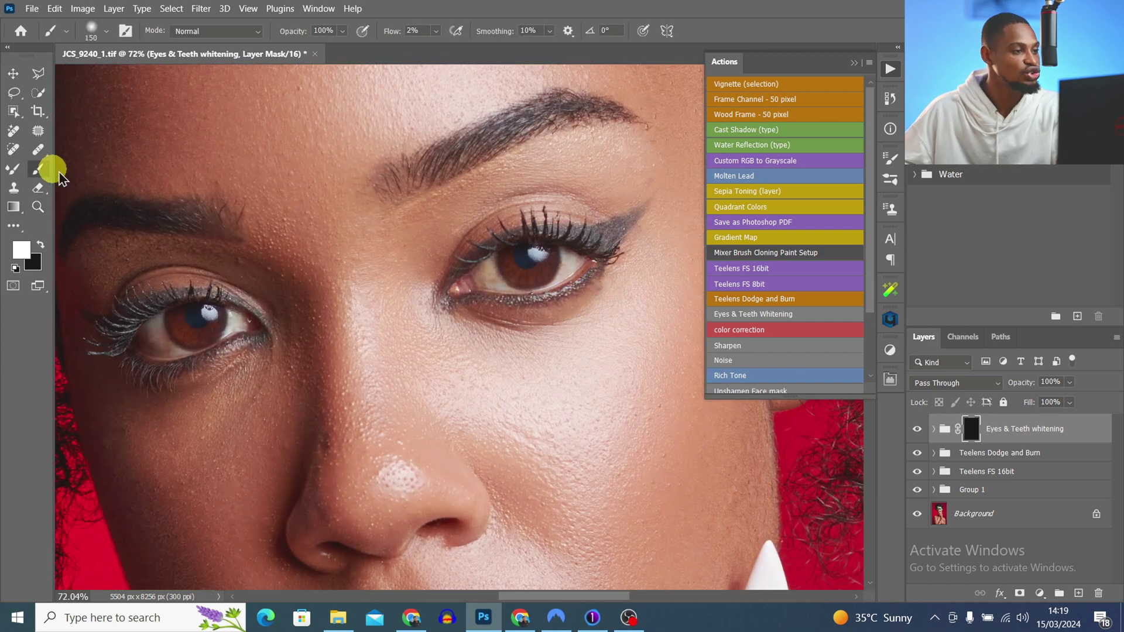
key(bracketleft)
key(bracketleft)
key(bracketleft)
key(bracketleft)
key(bracketleft)
key(bracketleft)
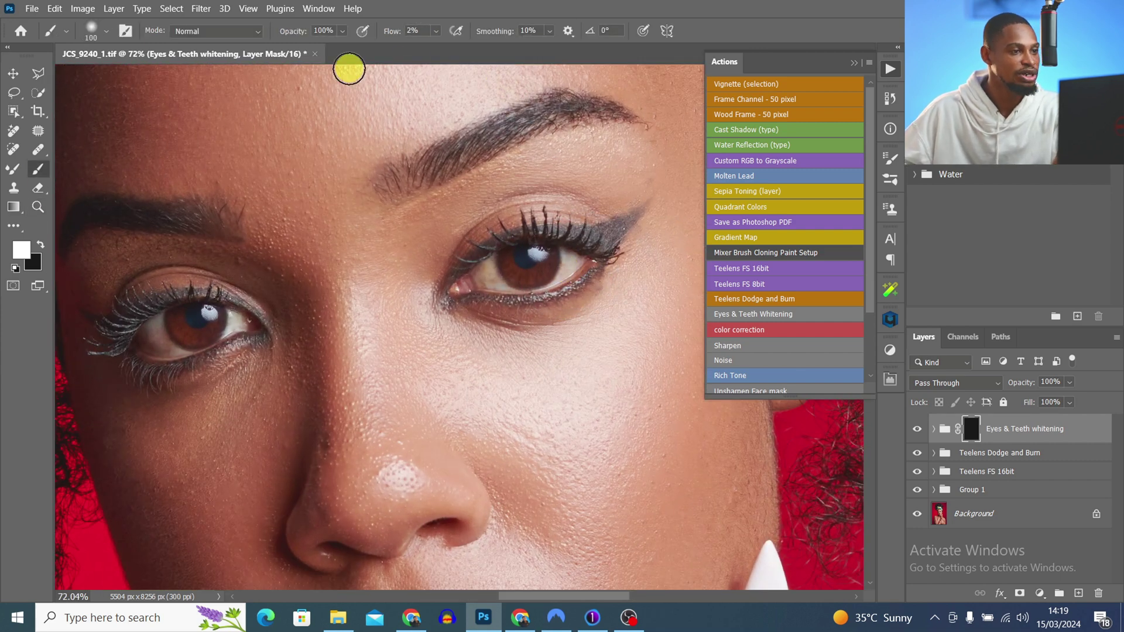
click(436, 31)
drag(437, 47, 503, 47)
Whiten the whites of both eyes by painting on the Eyes & Teeth whitening mask with a 25 px brush
click(554, 246)
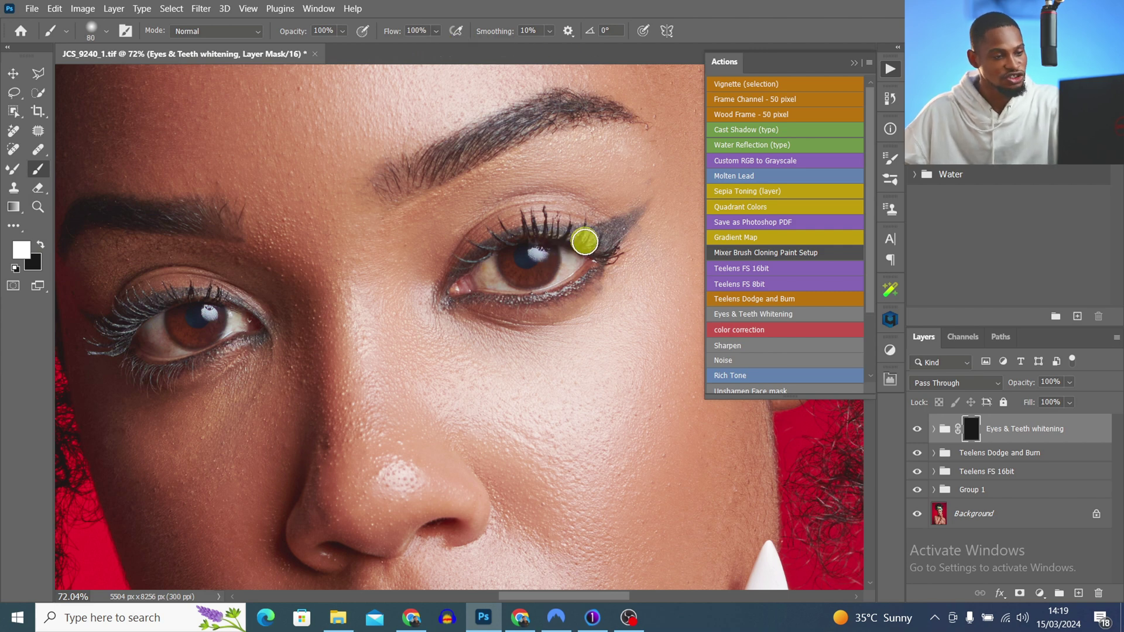
key(bracketleft)
key(bracketleft)
key(bracketleft)
key(bracketleft)
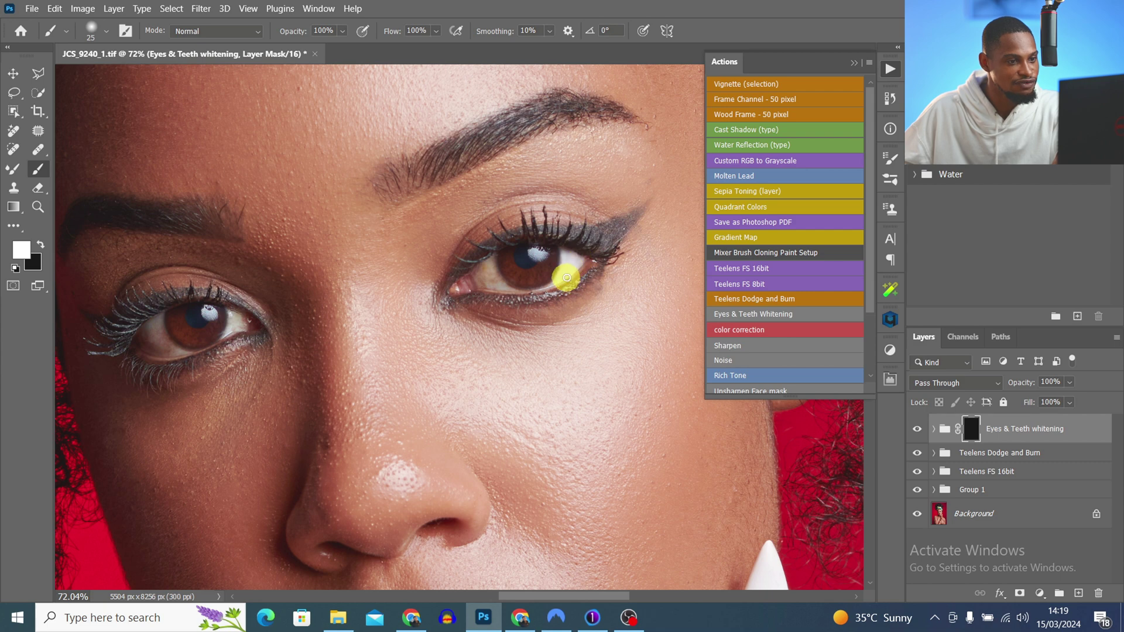
drag(567, 278, 526, 336)
key(e)
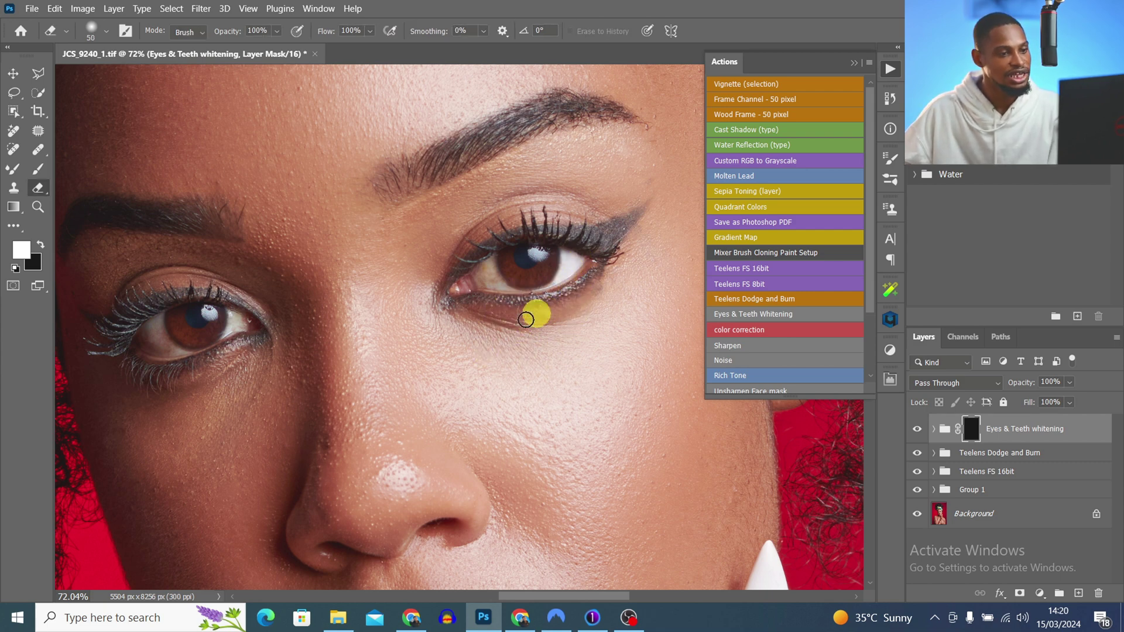
key(b)
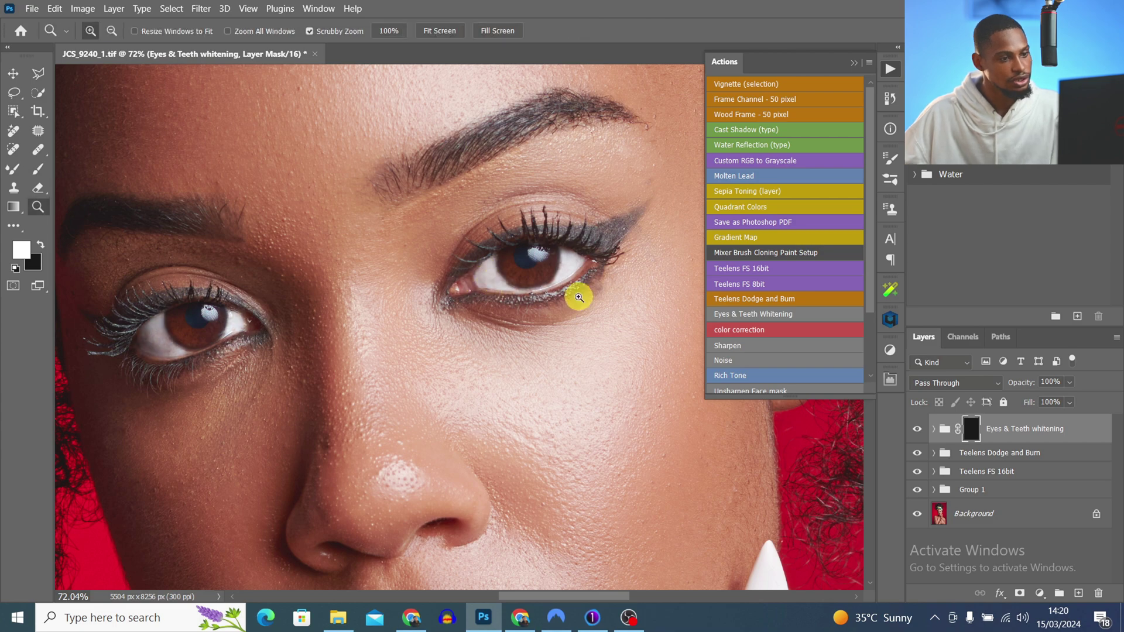
Compare the eyes with the Eyes & Teeth whitening group hidden and shown, and pick the group's mask
drag(578, 298, 515, 321)
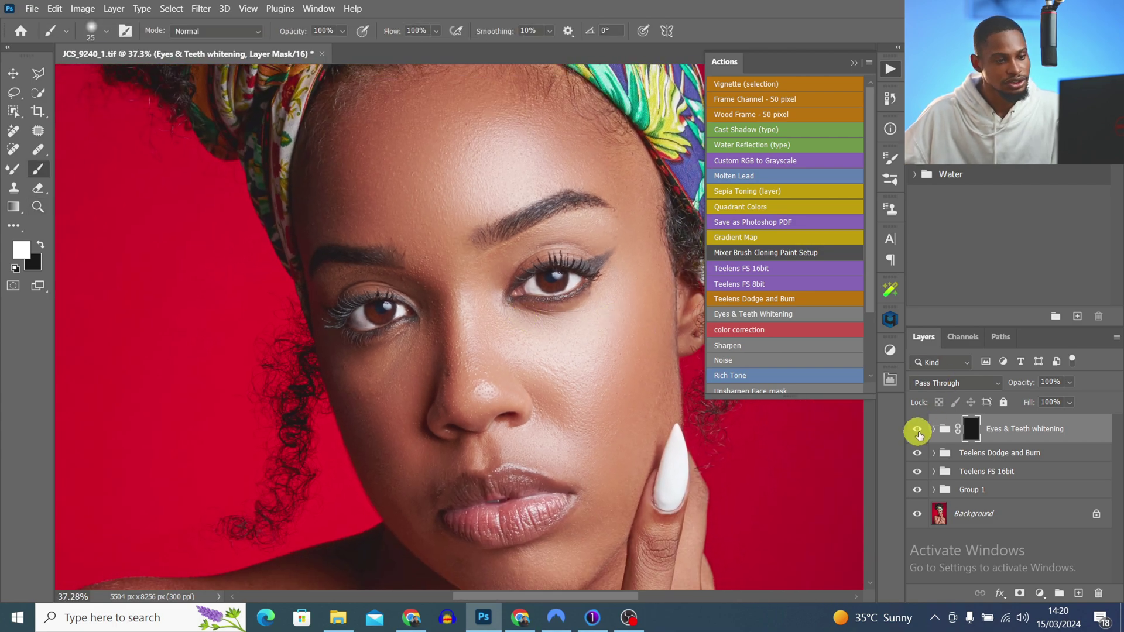
click(917, 429)
click(918, 429)
key(z)
mouse_move(555, 276)
mouse_down()
mouse_move(598, 267)
mouse_move(592, 258)
mouse_up()
key(b)
ctrl+click(971, 431)
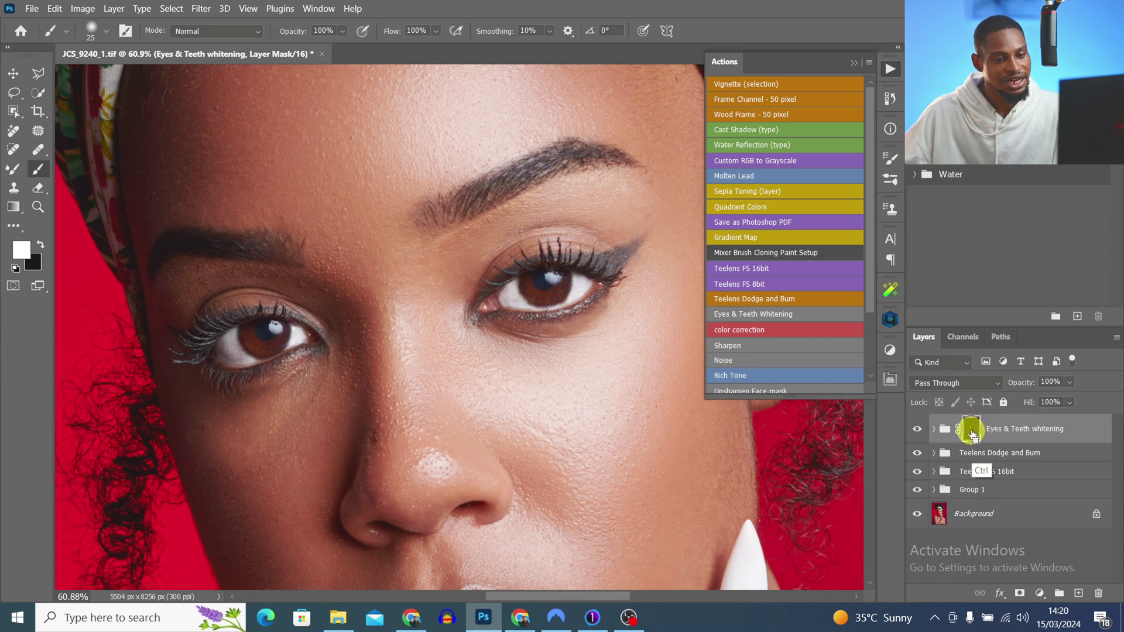
Feather the Eyes & Teeth whitening mask by 1.9 px and compare the eyes with the group hidden and shown
click(319, 8)
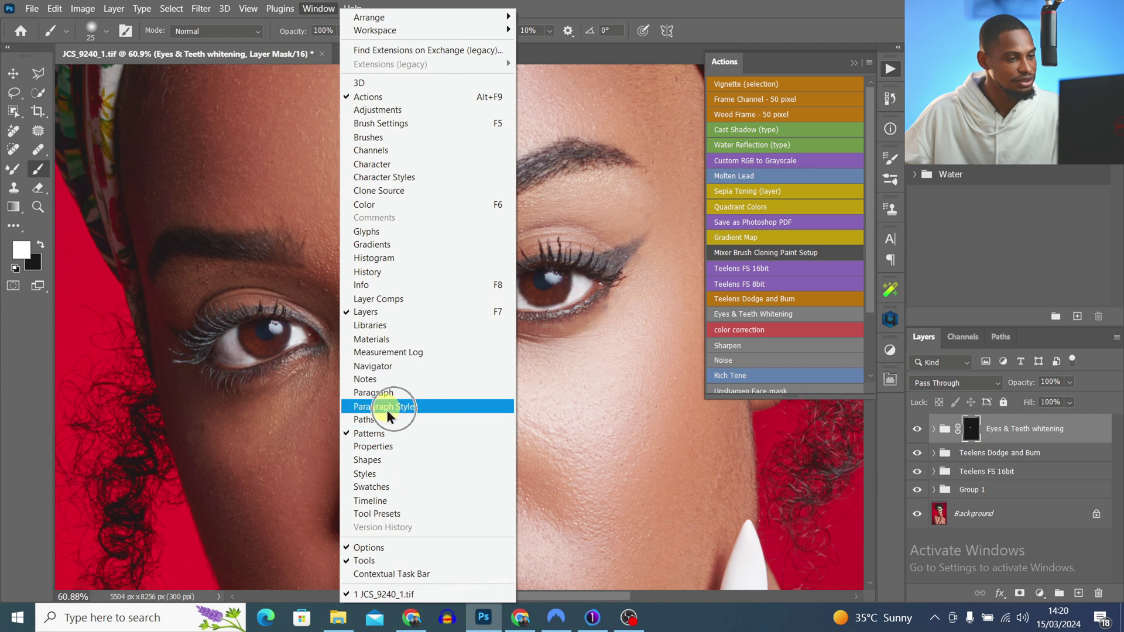
click(375, 446)
drag(637, 401, 666, 400)
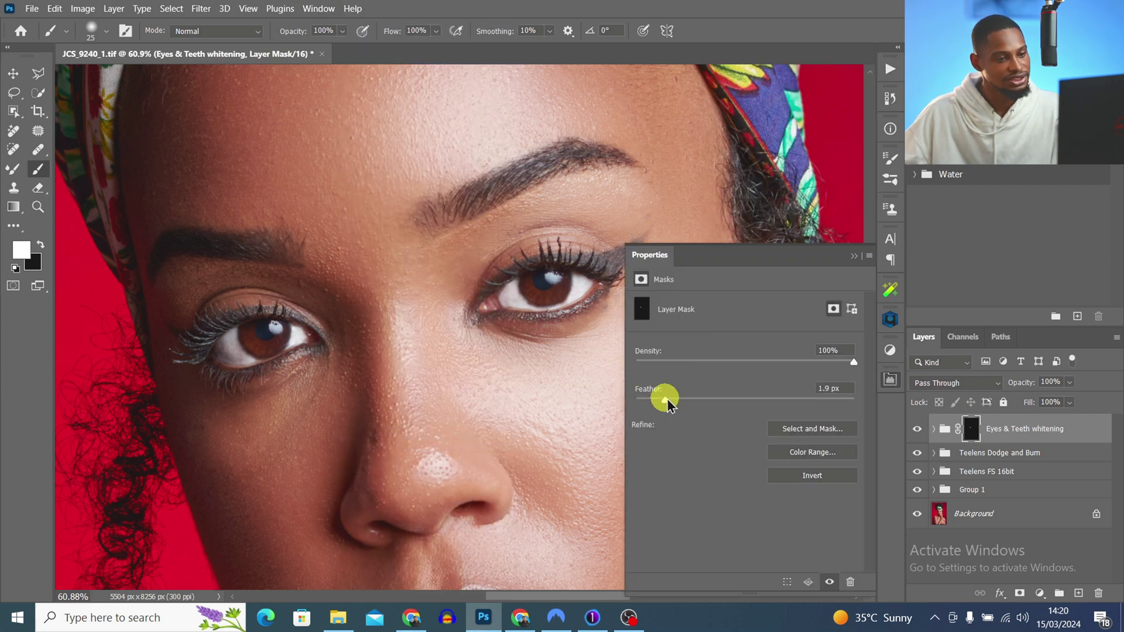
click(854, 256)
click(944, 434)
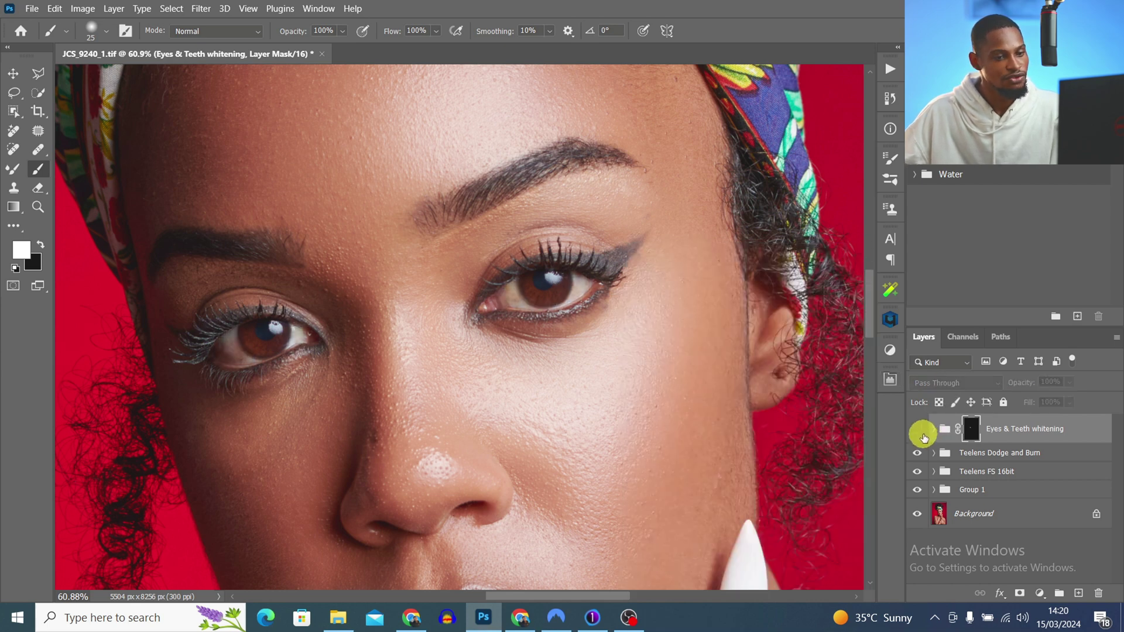
click(923, 434)
Lower the opacity of the Eyes & Teeth whitening group to 68%
key(z)
drag(547, 295, 384, 319)
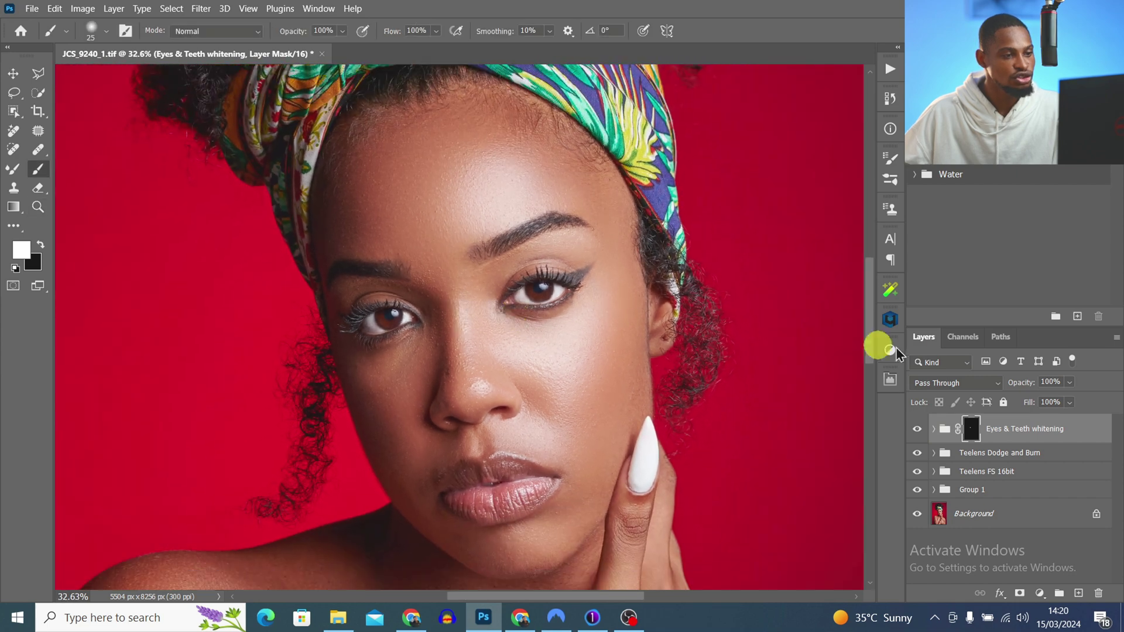
drag(1066, 402, 1063, 402)
scroll(527, 331, up, 1)
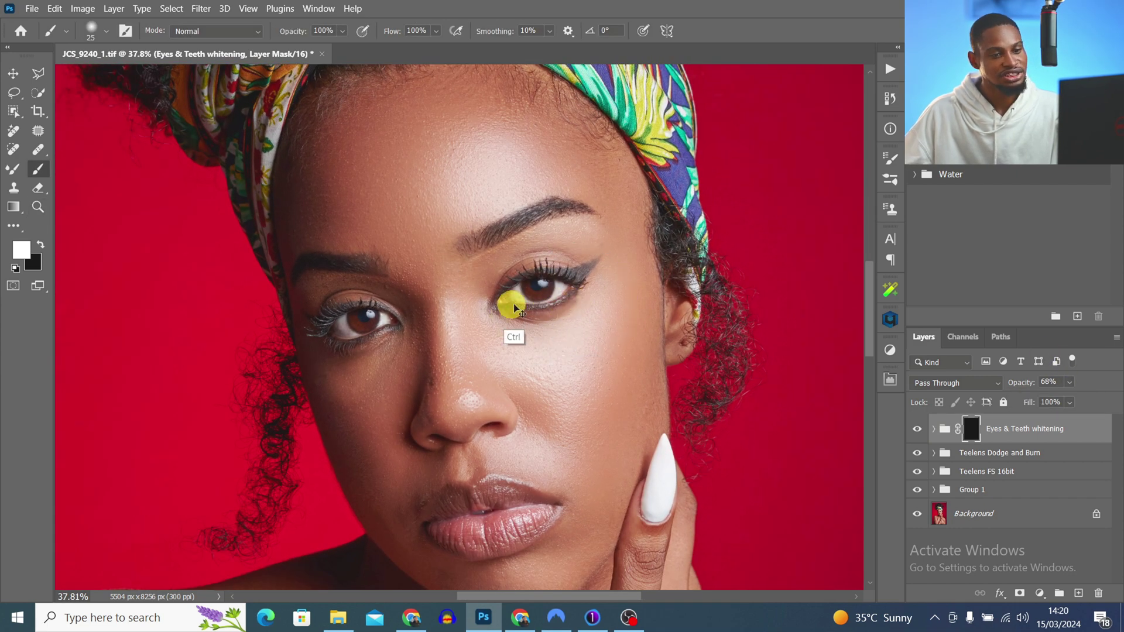
Add a brightening Curves adjustment with the midtone point at input 111, output 145, and invert its mask to black
click(892, 353)
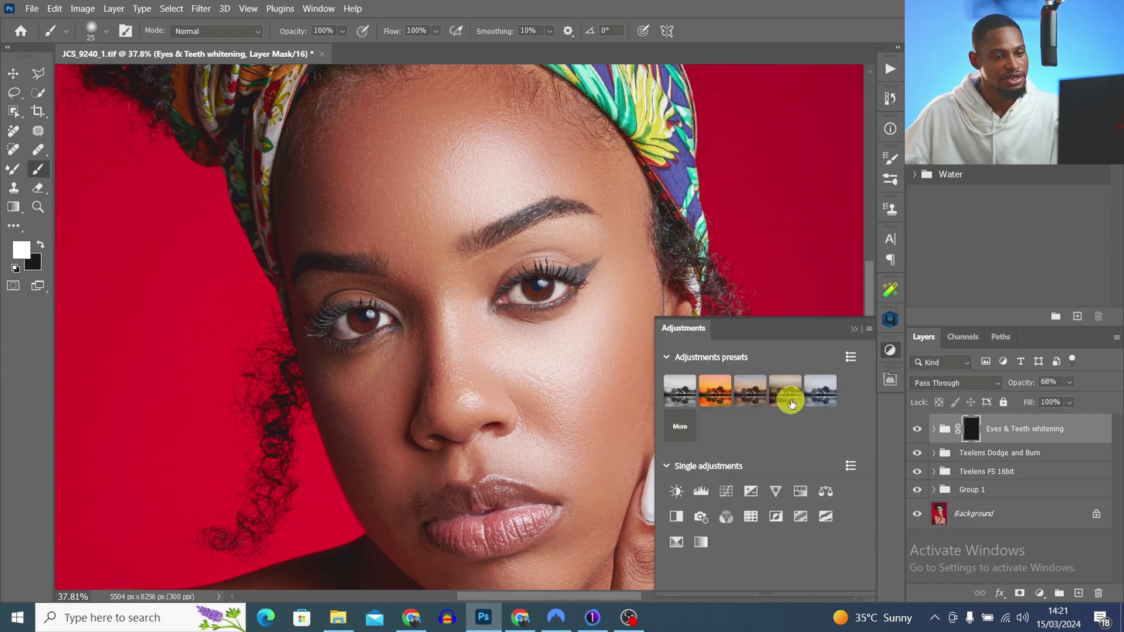
click(726, 492)
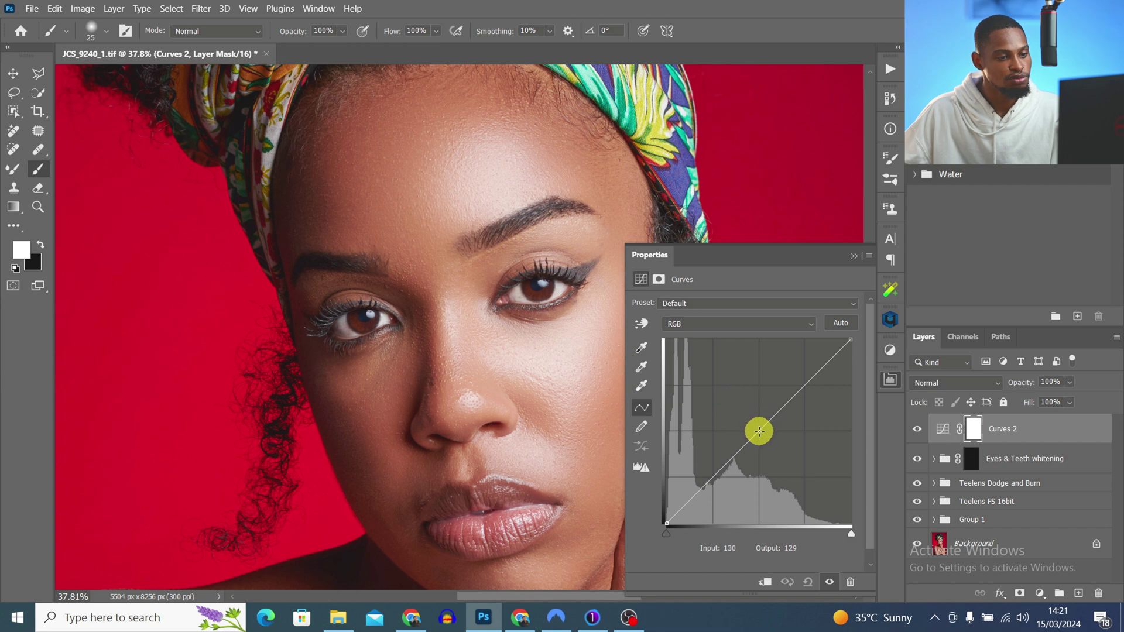
drag(760, 431, 748, 422)
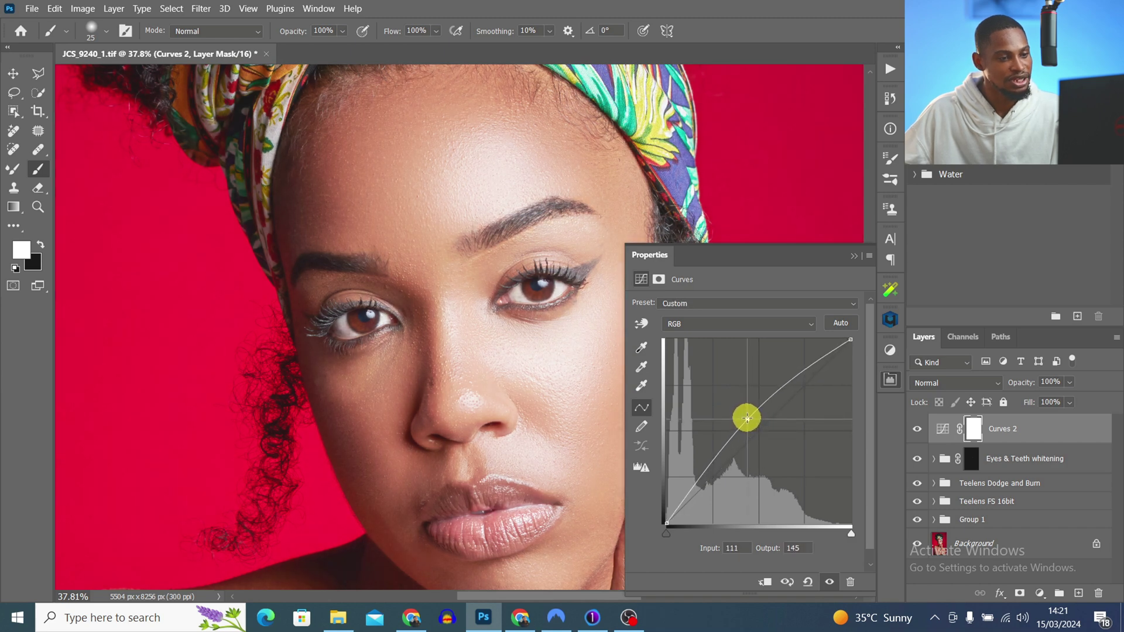
click(854, 256)
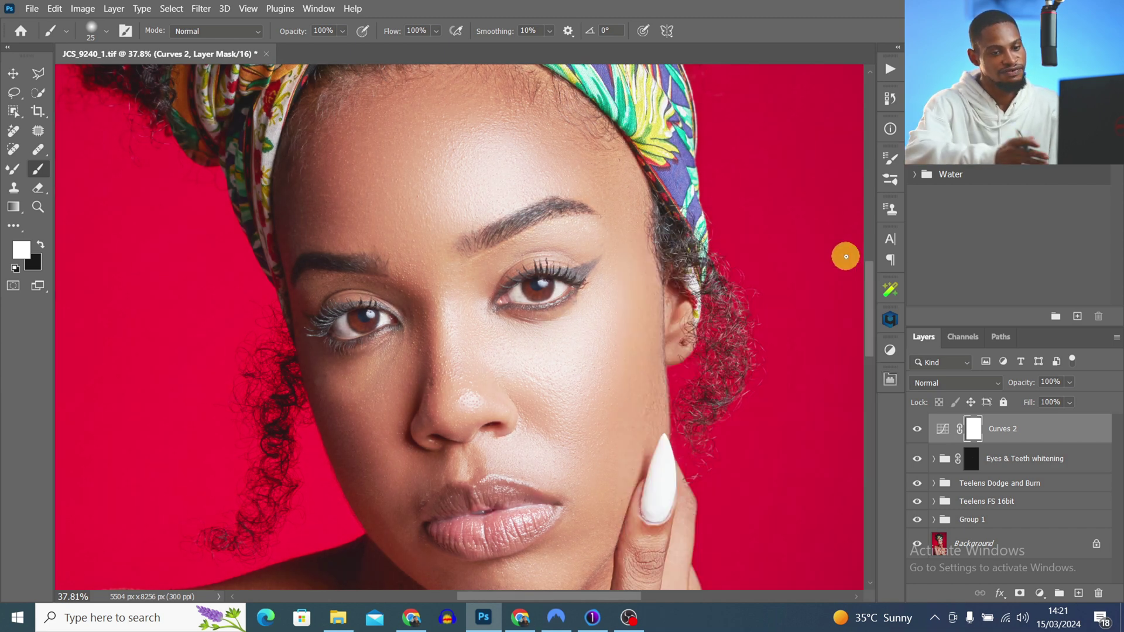
key(ctrl+i)
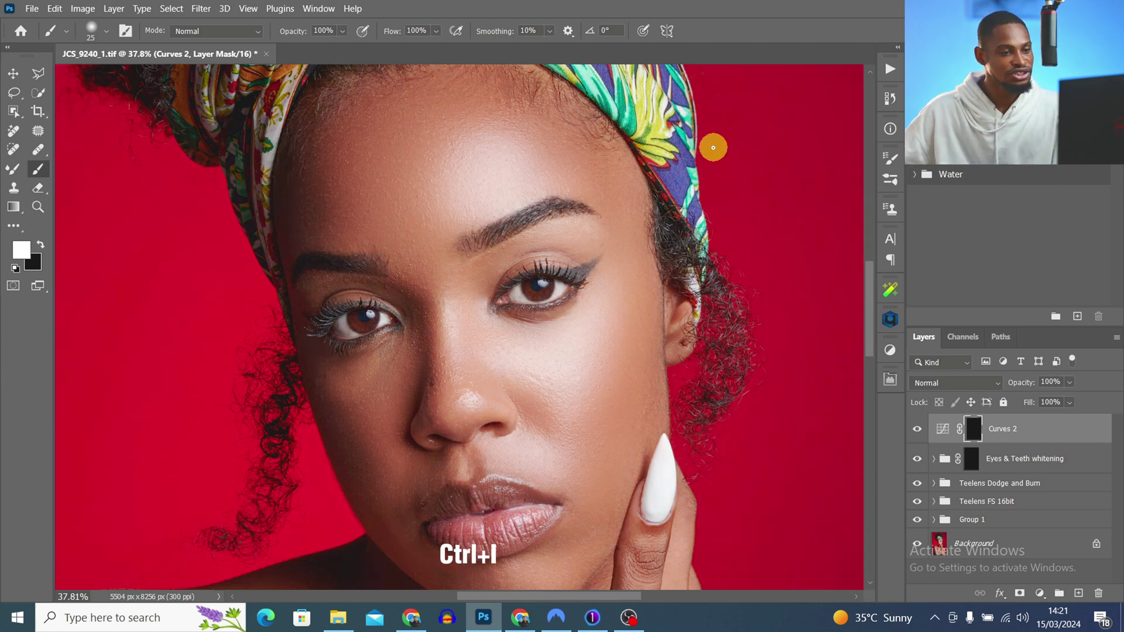
Enlarge the eyes and ready a 50 px white brush for the mask of the first brightening Curves layer
key(z)
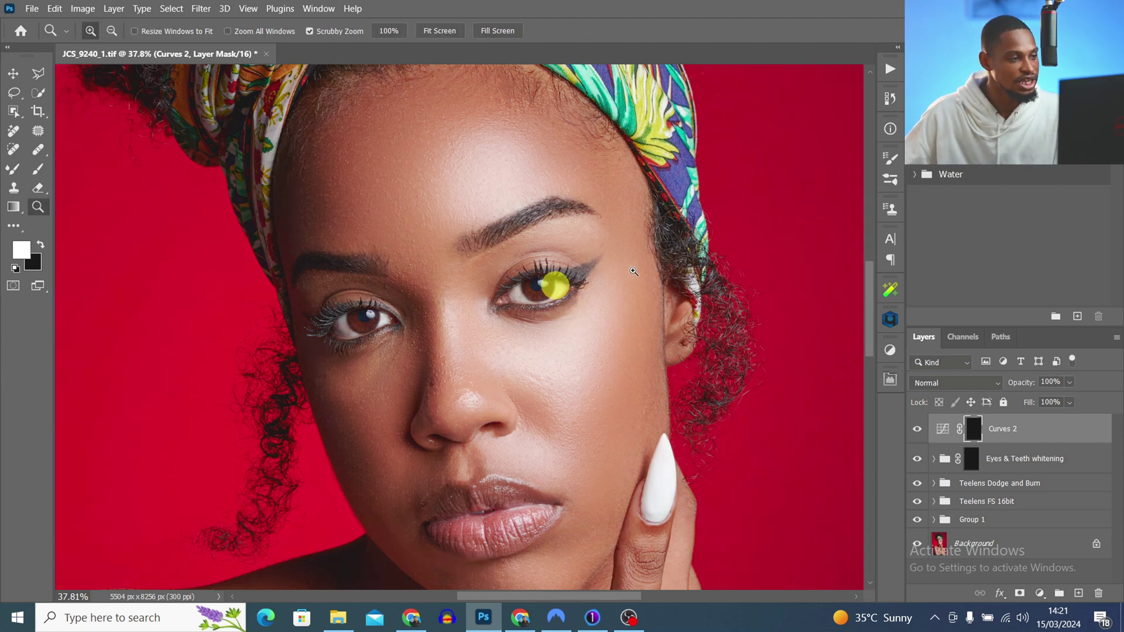
key(b)
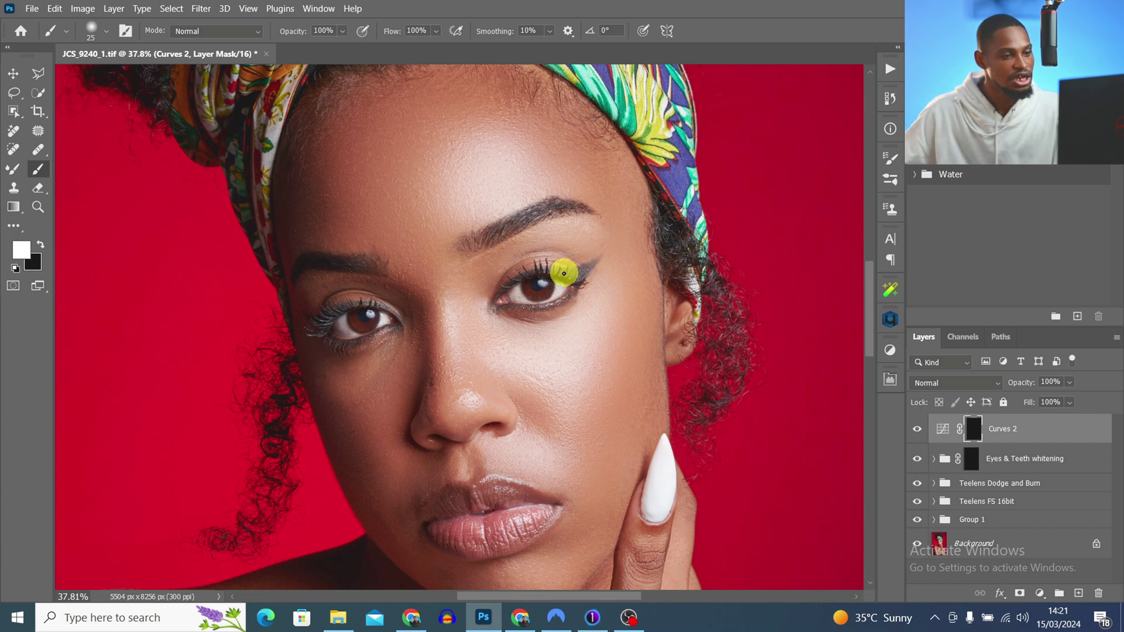
key(z)
mouse_move(551, 279)
mouse_down()
mouse_move(589, 269)
mouse_move(534, 295)
mouse_up()
key(b)
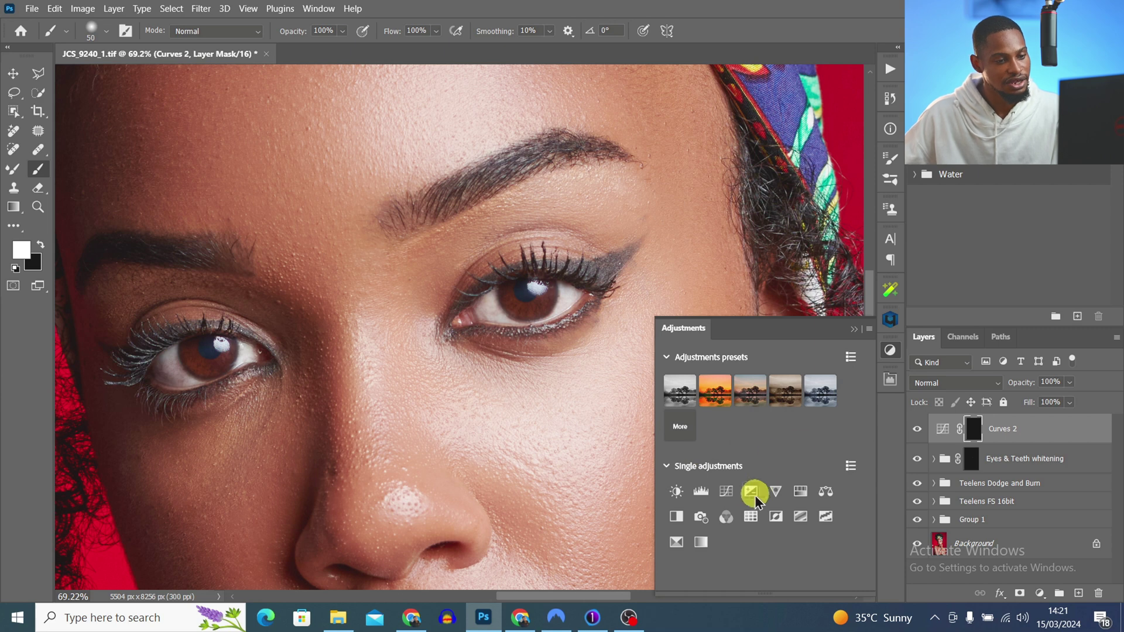
Brighten the irises of both eyes with a second Curves adjustment at input 120, output 137, painted in through an inverted mask
click(726, 490)
click(752, 429)
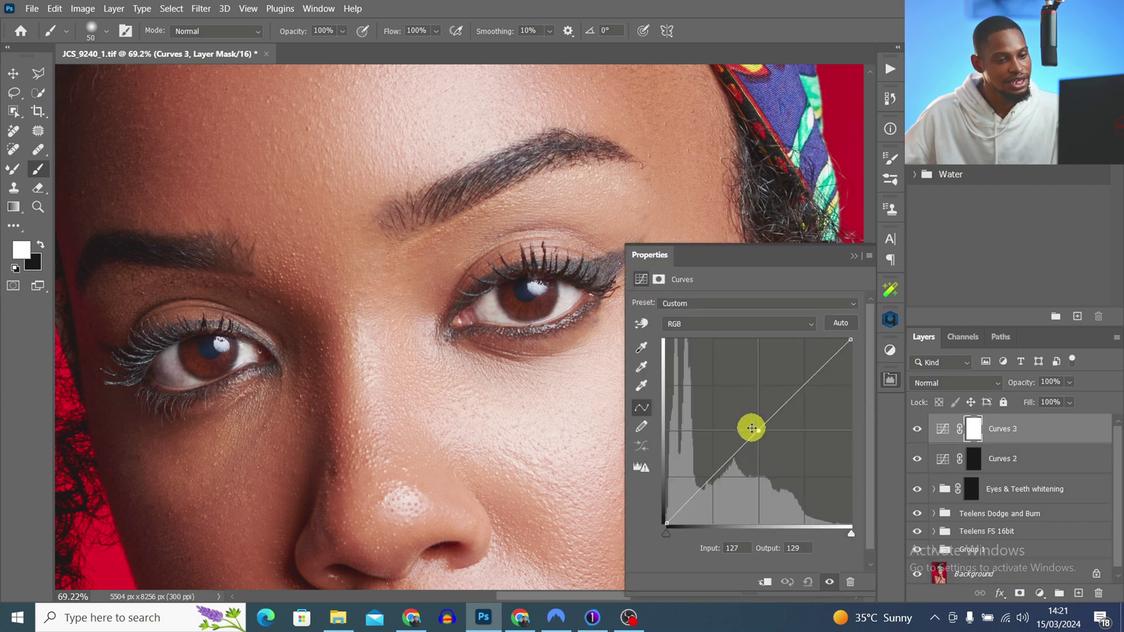
drag(753, 426, 753, 424)
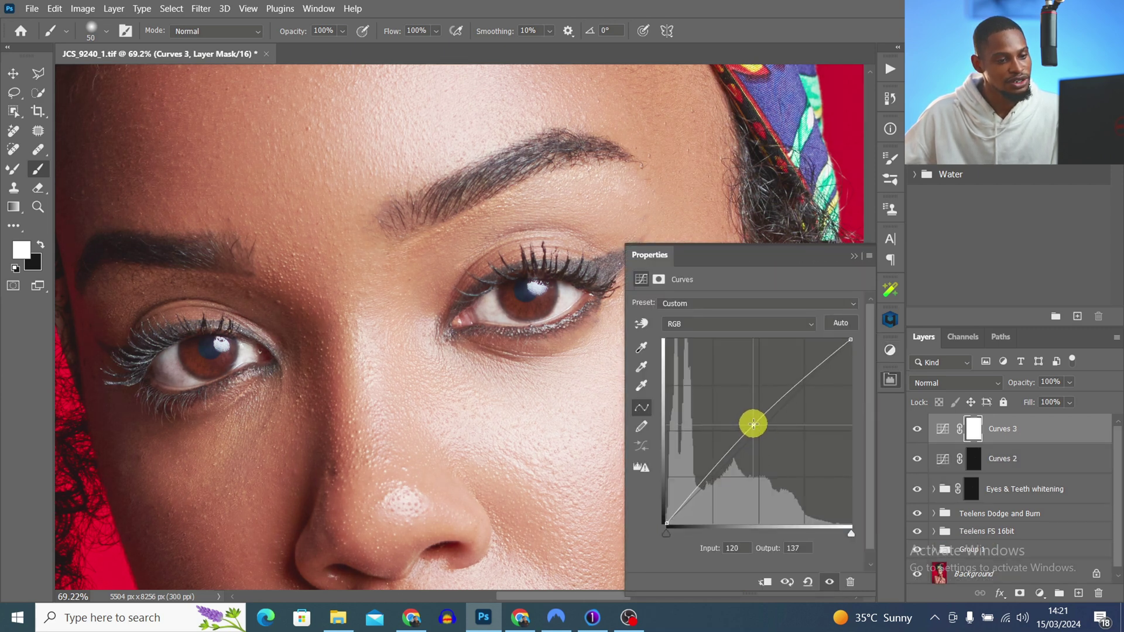
click(855, 256)
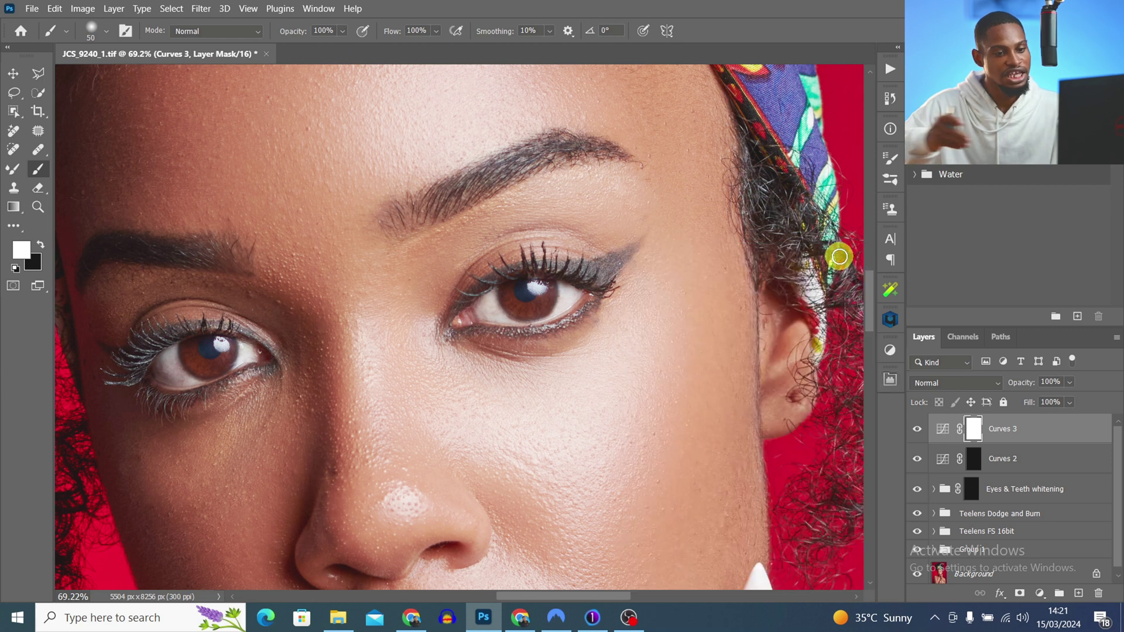
key(ctrl+i)
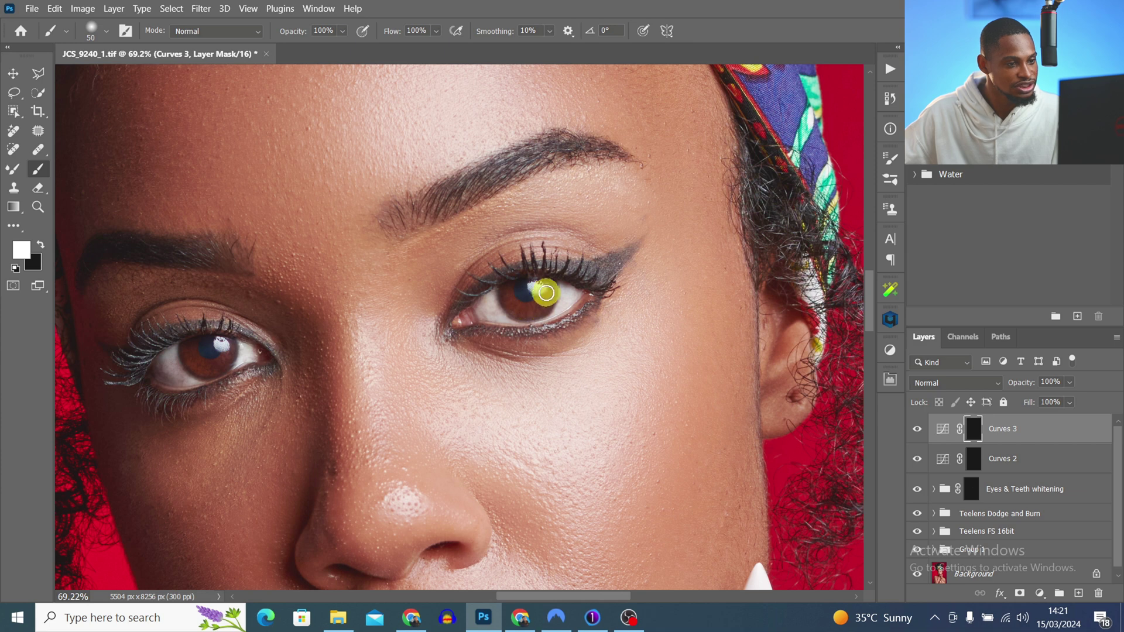
mouse_move(546, 293)
mouse_down()
mouse_move(532, 313)
mouse_move(513, 299)
mouse_move(549, 297)
mouse_move(504, 294)
mouse_up()
mouse_move(236, 378)
mouse_down()
mouse_move(228, 347)
mouse_move(216, 368)
mouse_move(193, 343)
mouse_move(205, 364)
mouse_move(231, 350)
mouse_move(197, 365)
mouse_up()
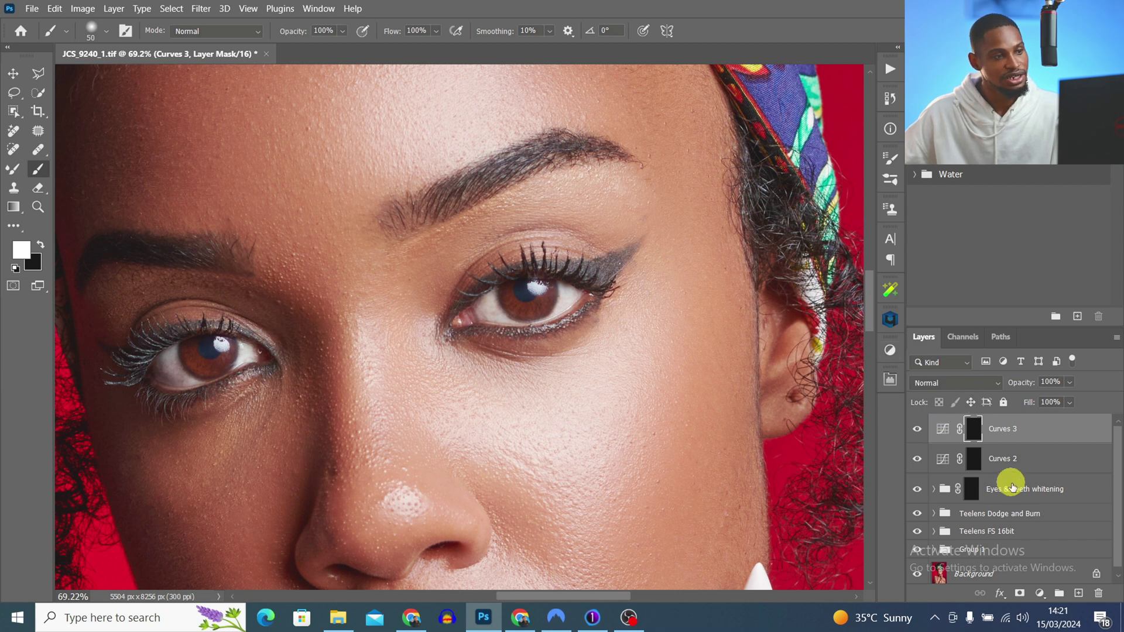
Group both Curves layers with the Eyes & Teeth whitening group and compare the eyes with the new group hidden and shown
shift+click(1011, 465)
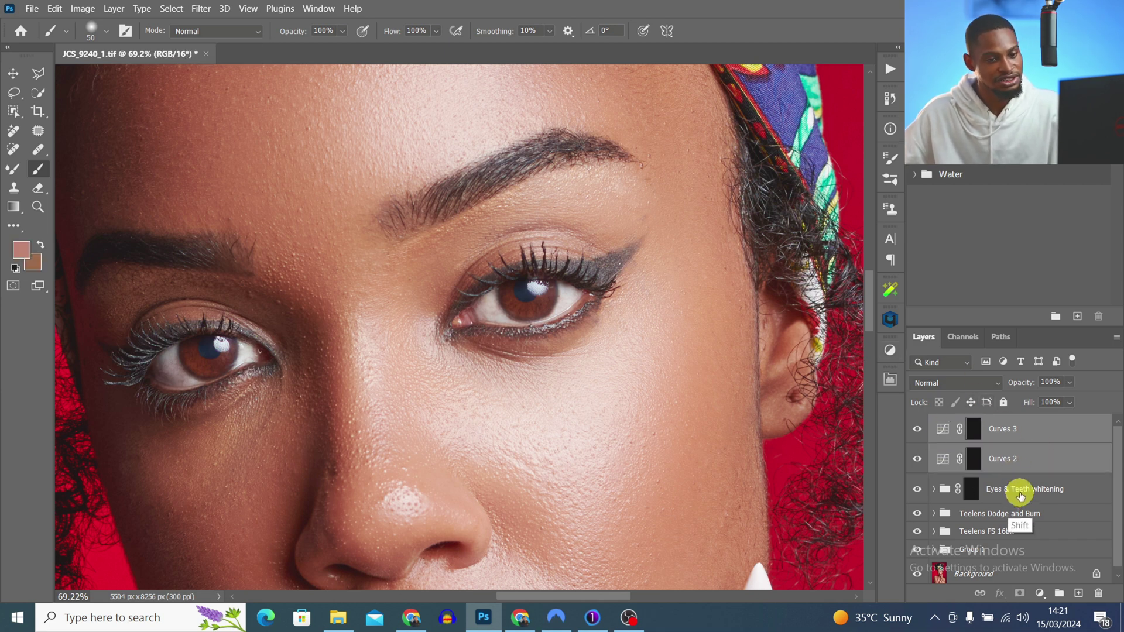
shift+click(1019, 495)
key(ctrl+g)
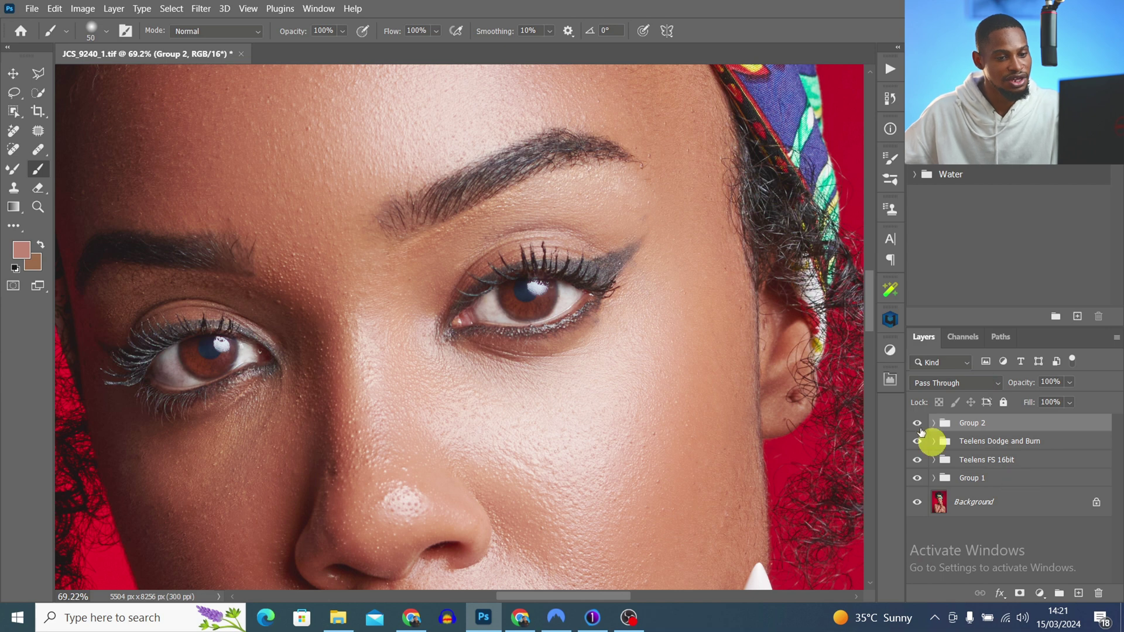
click(919, 425)
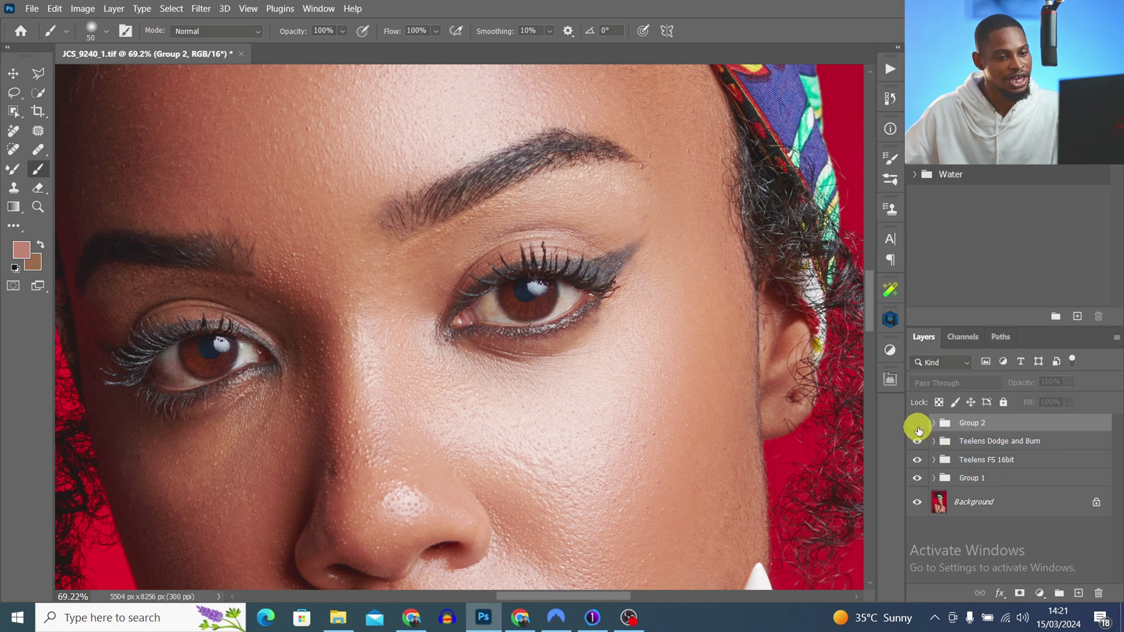
click(919, 429)
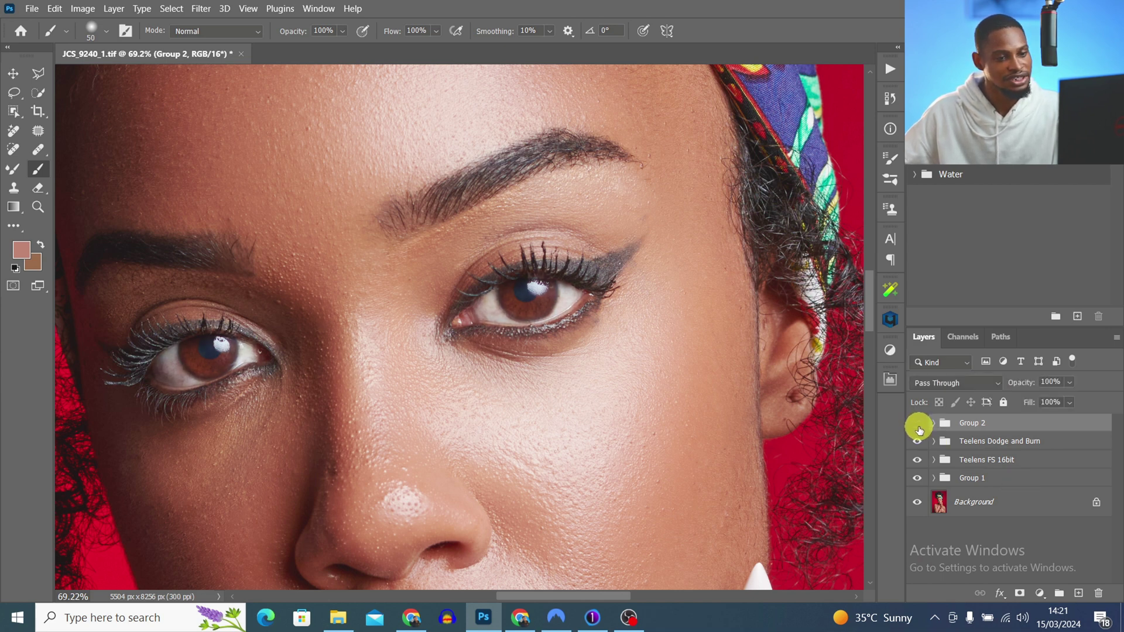
click(919, 429)
click(918, 429)
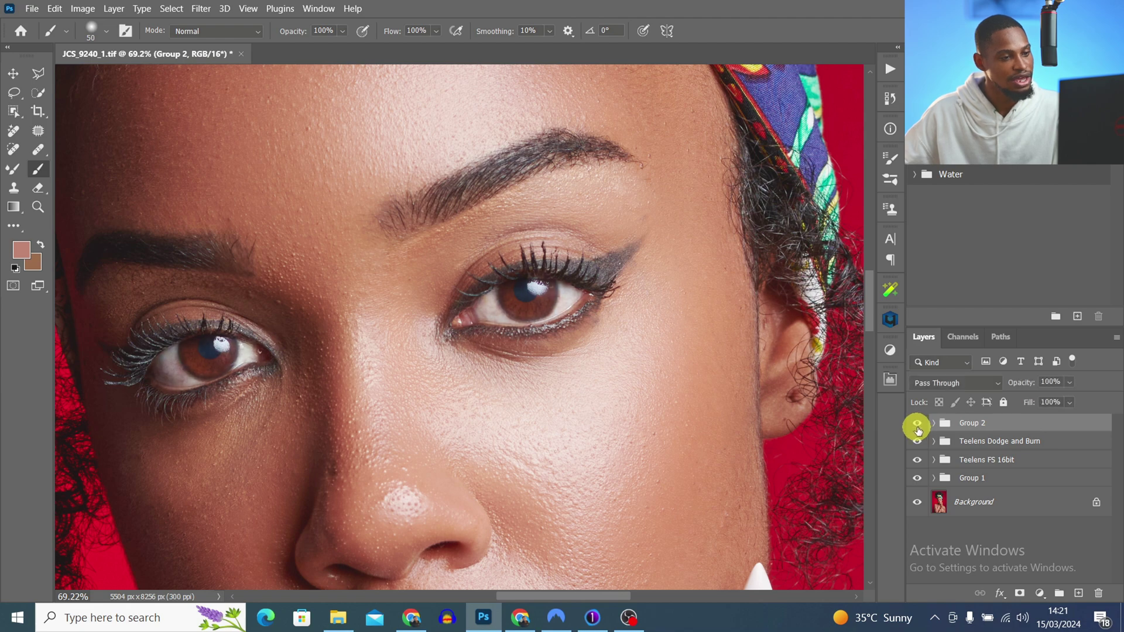
Examine how the brightened eyes sit within the whole face and upper body of the portrait
key(z)
drag(544, 338, 448, 367)
key(b)
drag(572, 386, 511, 326)
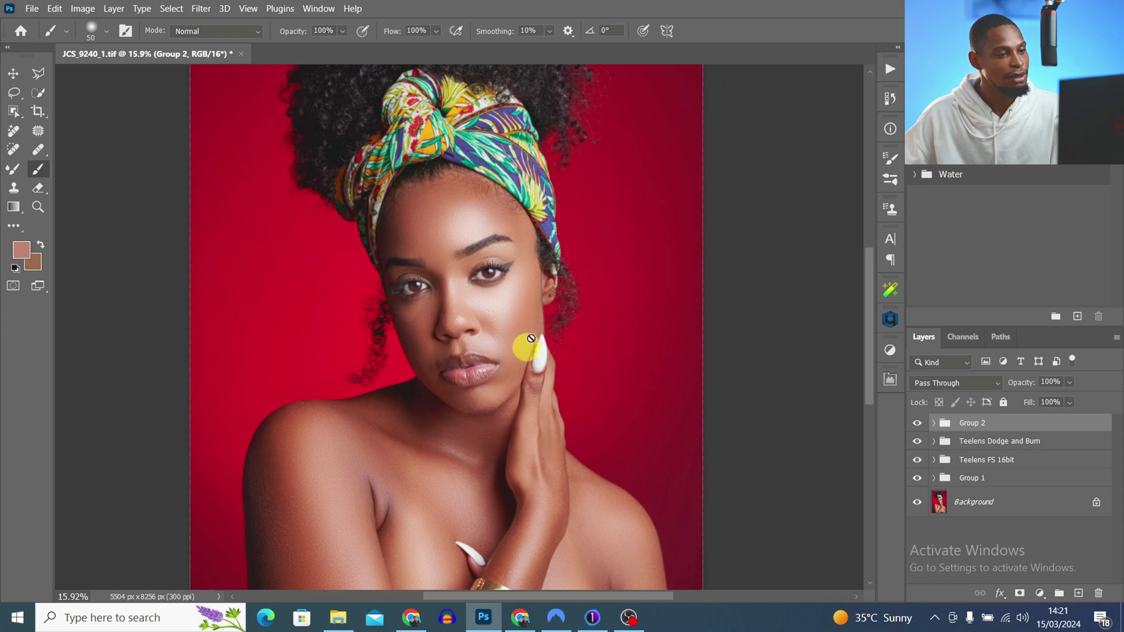
key(z)
mouse_move(509, 278)
mouse_down()
mouse_move(538, 275)
mouse_move(500, 285)
mouse_up()
key(b)
key(z)
key(b)
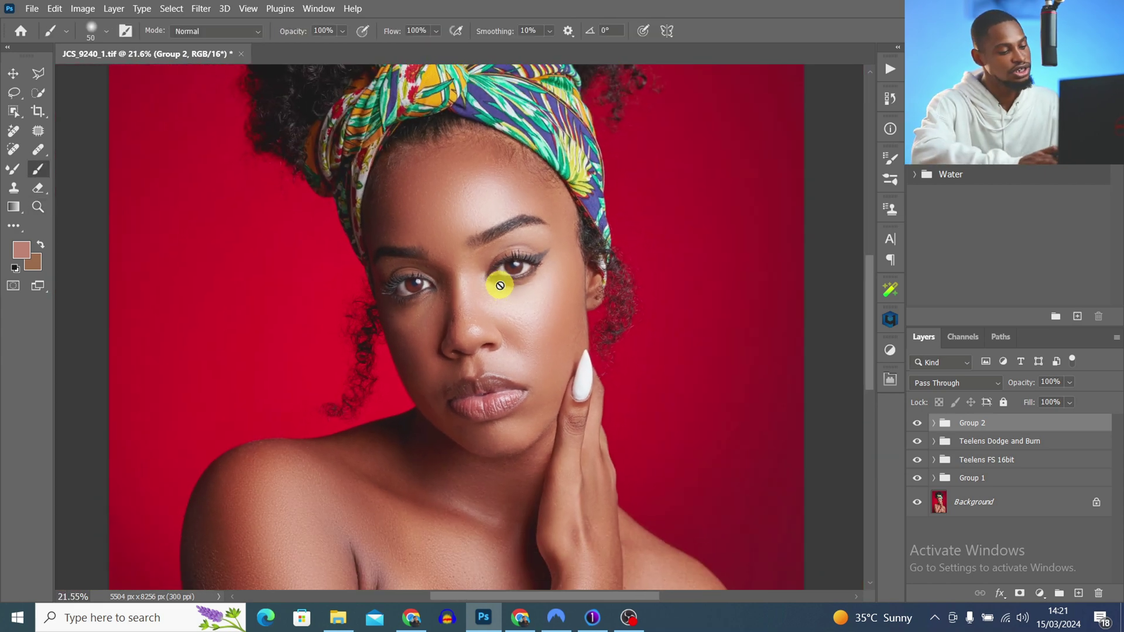
Stamp all visible layers onto a new top layer and run the Unsharpen eyes and lips mask action on it
key(ctrl+shift+alt+e)
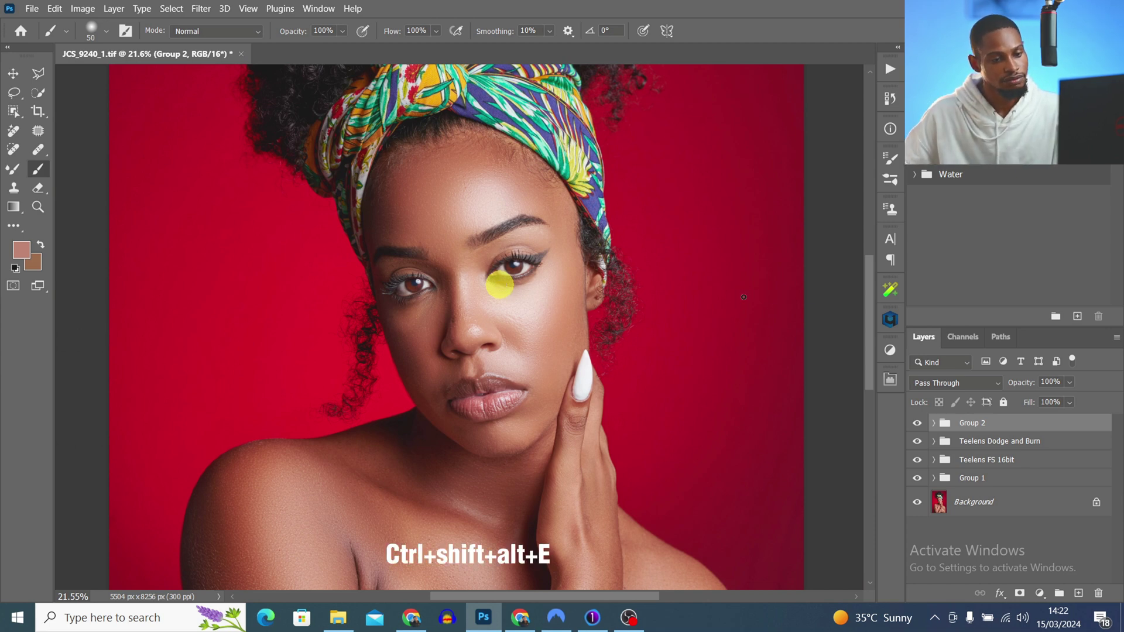
click(889, 70)
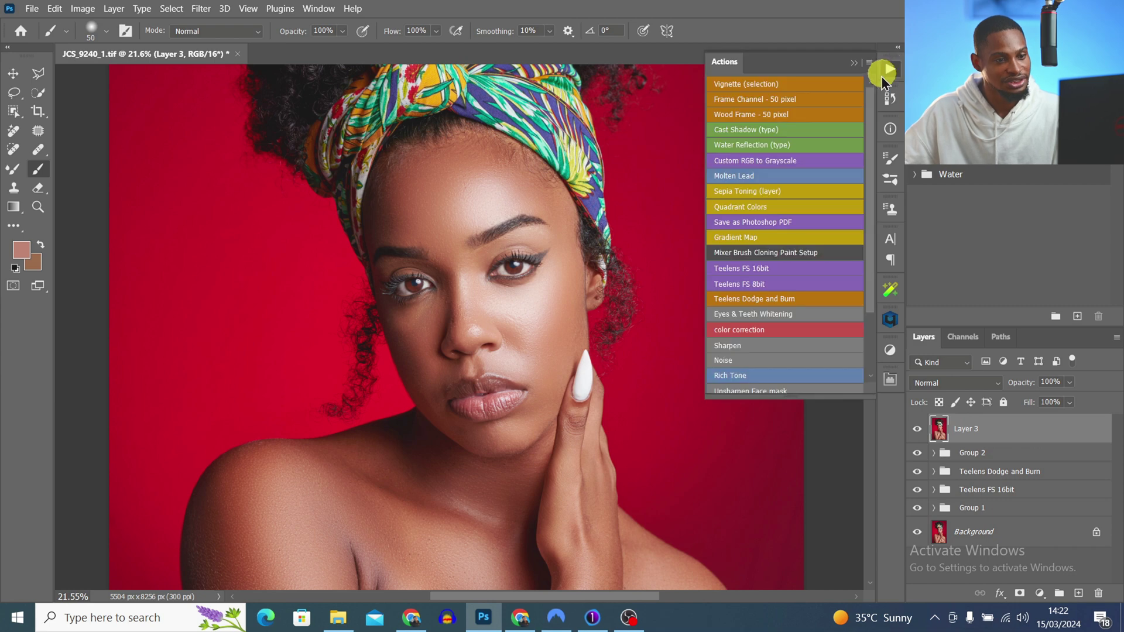
drag(870, 279, 877, 339)
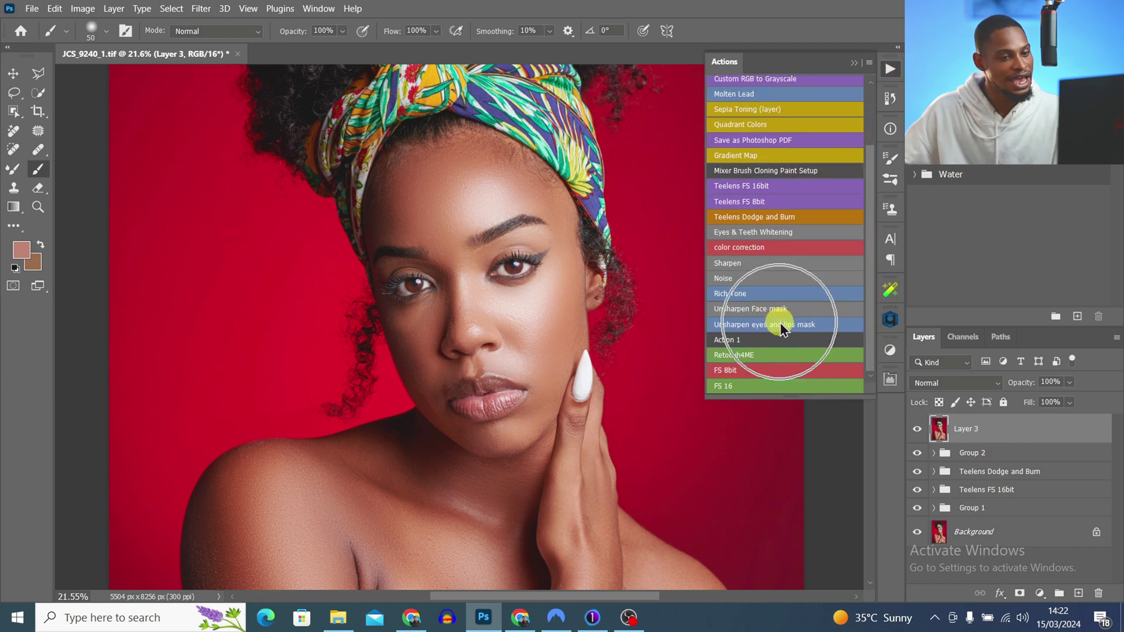
key(ctrl)
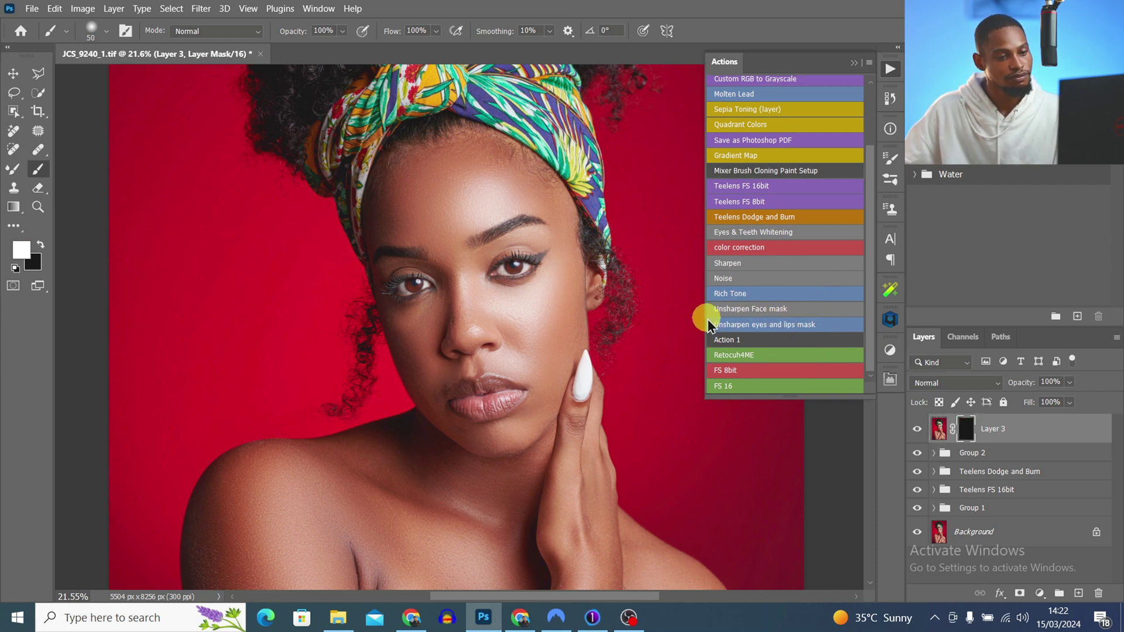
key(ctrl)
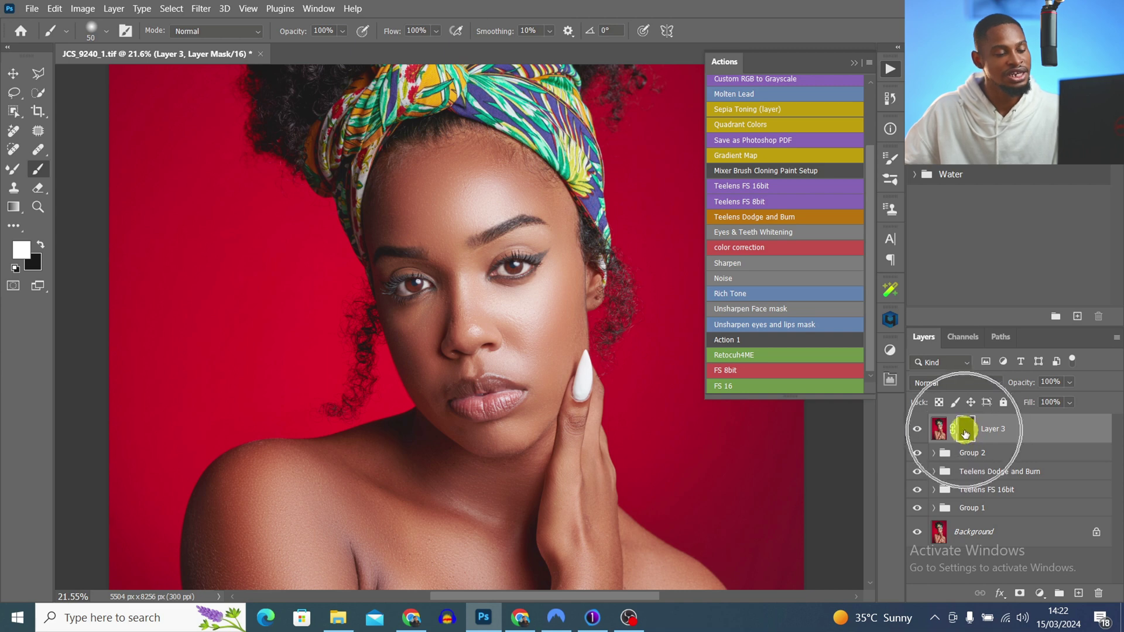
Reveal the sharpening over both eyes by painting white on Layer 3's mask
key(ctrl+i)
key(z)
key(b)
mouse_move(517, 262)
mouse_down()
mouse_move(548, 253)
mouse_move(476, 282)
mouse_move(540, 268)
mouse_move(470, 288)
mouse_move(543, 246)
mouse_move(475, 275)
mouse_move(486, 296)
mouse_move(323, 345)
mouse_move(318, 311)
mouse_move(287, 304)
mouse_move(322, 297)
mouse_move(293, 303)
mouse_up()
Reveal the sharpening over the lips on Layer 3's mask with a 150 px white brush, and enlarge the brush to 300 px
key(bracketright)
key(bracketright)
key(bracketright)
key(bracketright)
key(bracketright)
key(bracketleft)
click(504, 533)
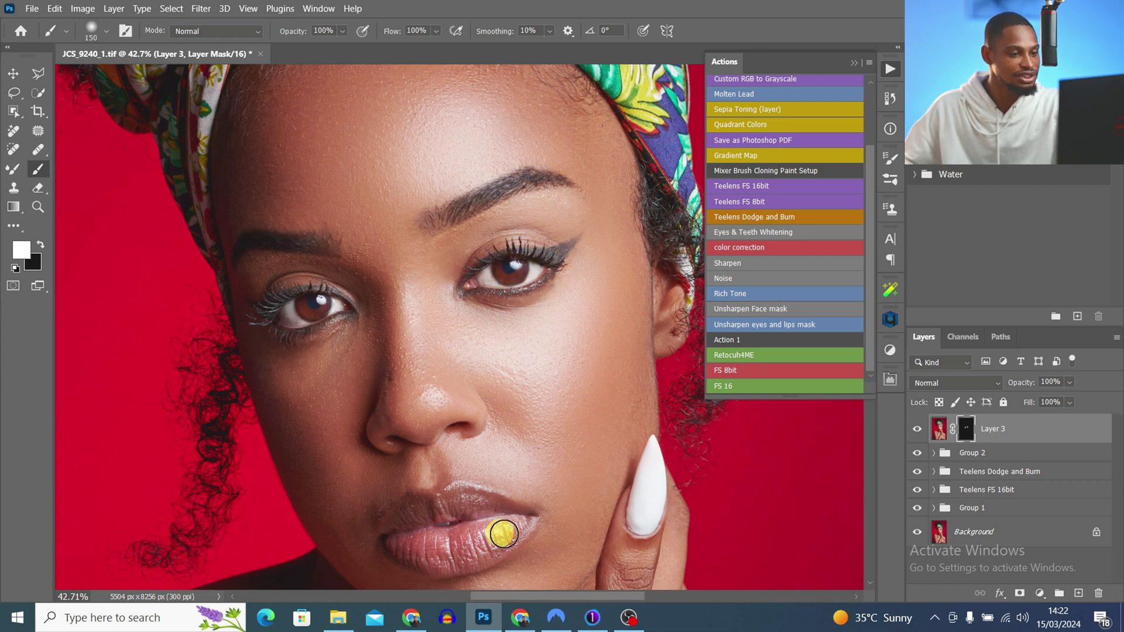
key(bracketright)
key(bracketright)
key(bracketright)
key(bracketright)
mouse_move(504, 533)
mouse_down()
mouse_move(475, 514)
mouse_move(407, 524)
mouse_move(425, 542)
mouse_move(515, 507)
mouse_move(440, 543)
mouse_move(492, 527)
mouse_move(443, 516)
mouse_move(466, 507)
mouse_move(454, 543)
mouse_move(435, 541)
mouse_move(557, 451)
mouse_up()
Check the effect of the eye and lip sharpening across the full portrait
key(z)
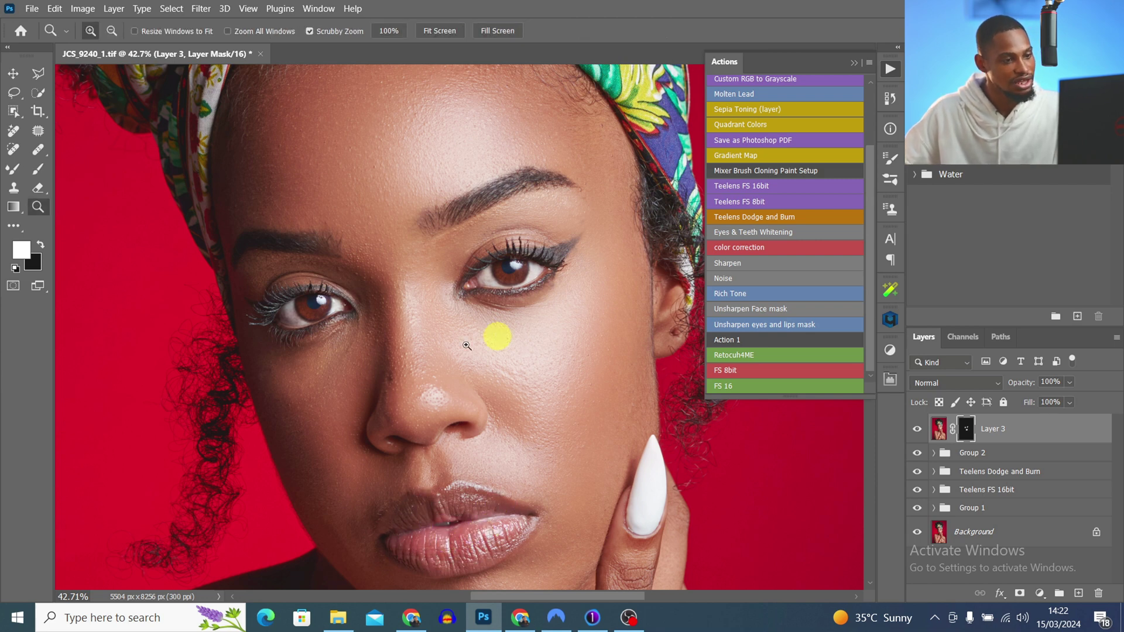
drag(467, 345, 411, 352)
key(b)
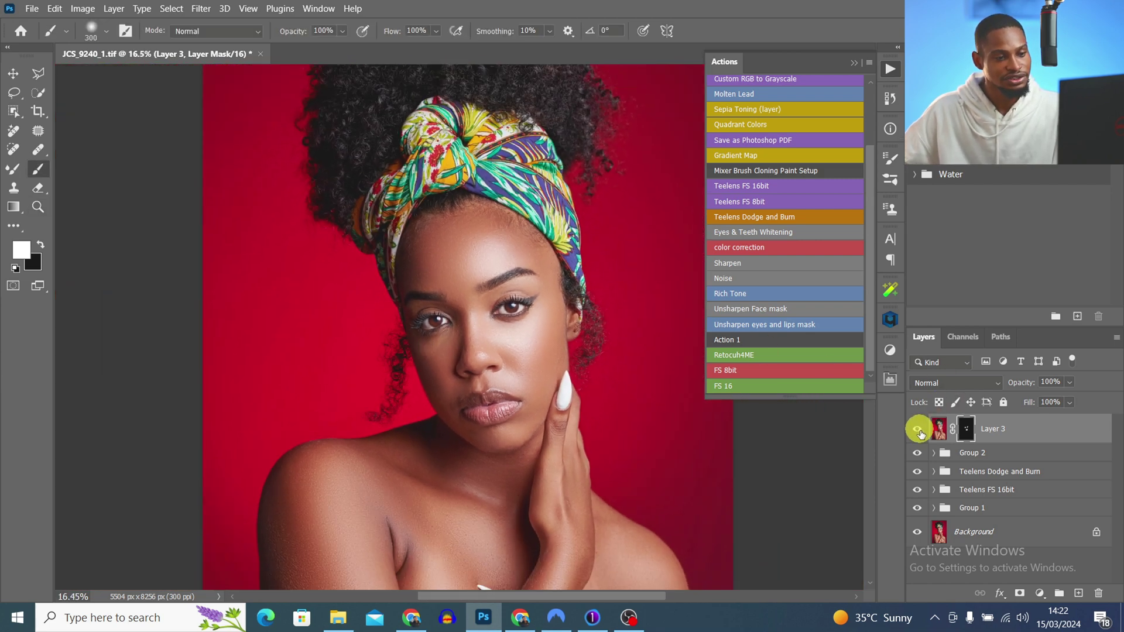
key(z)
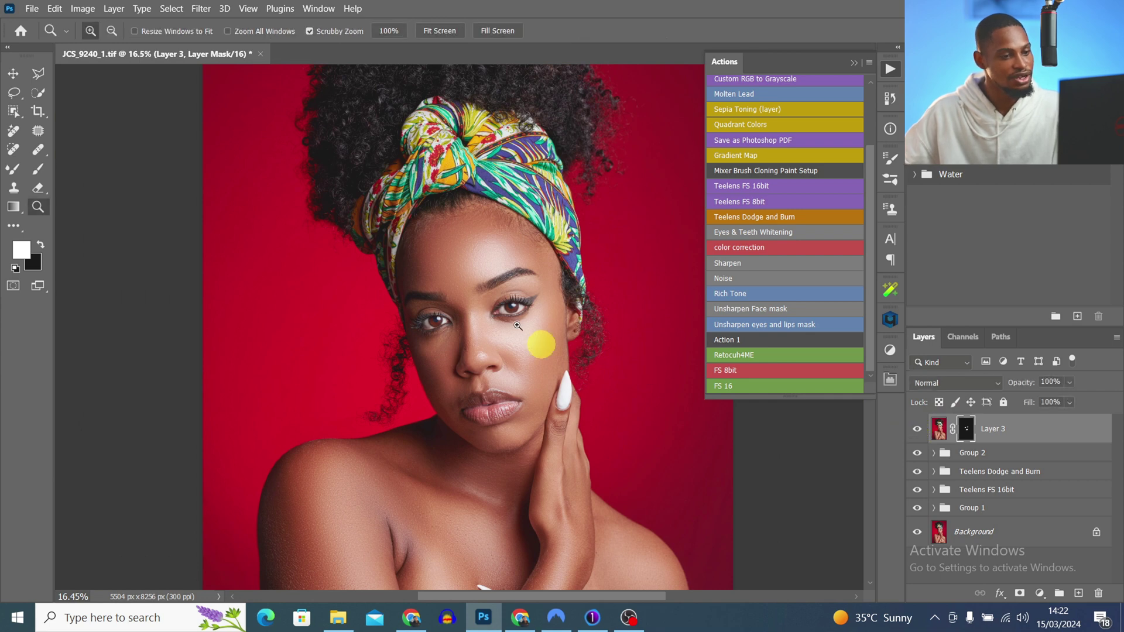
drag(481, 336, 472, 290)
key(b)
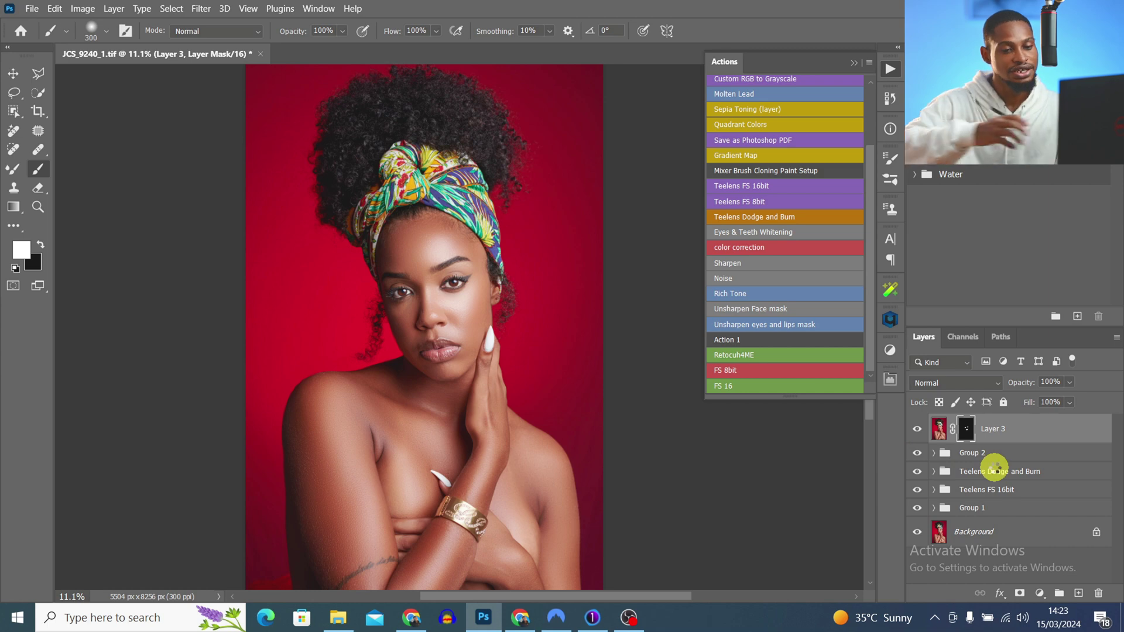
Stamp all visible layers onto a new top layer and open it in the Camera Raw Filter
key(ctrl+shift+alt+e)
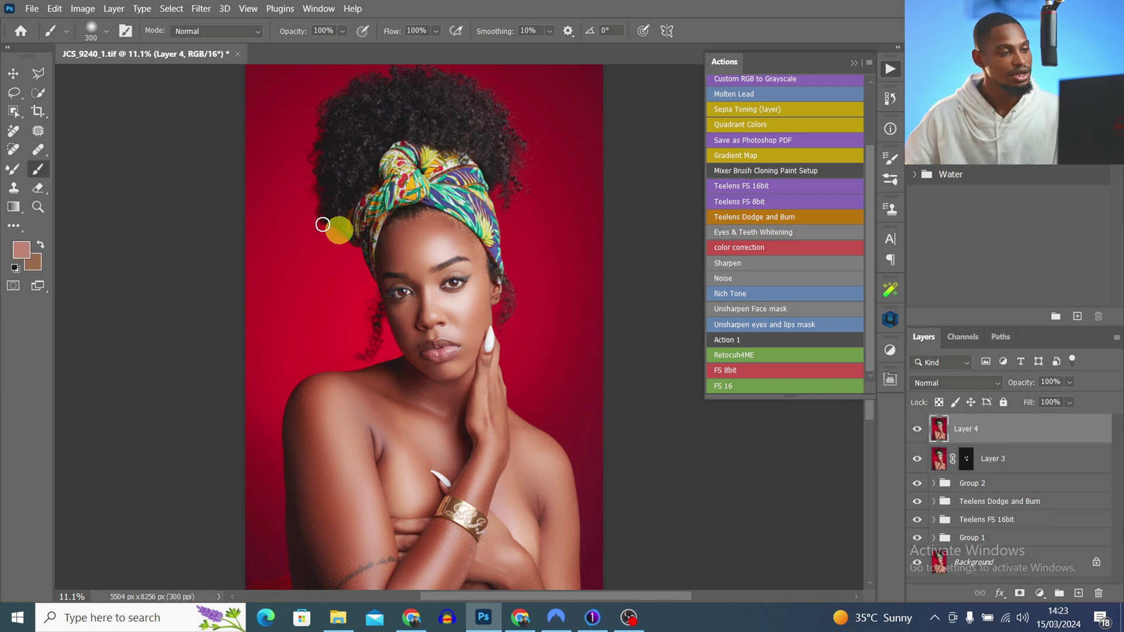
click(199, 10)
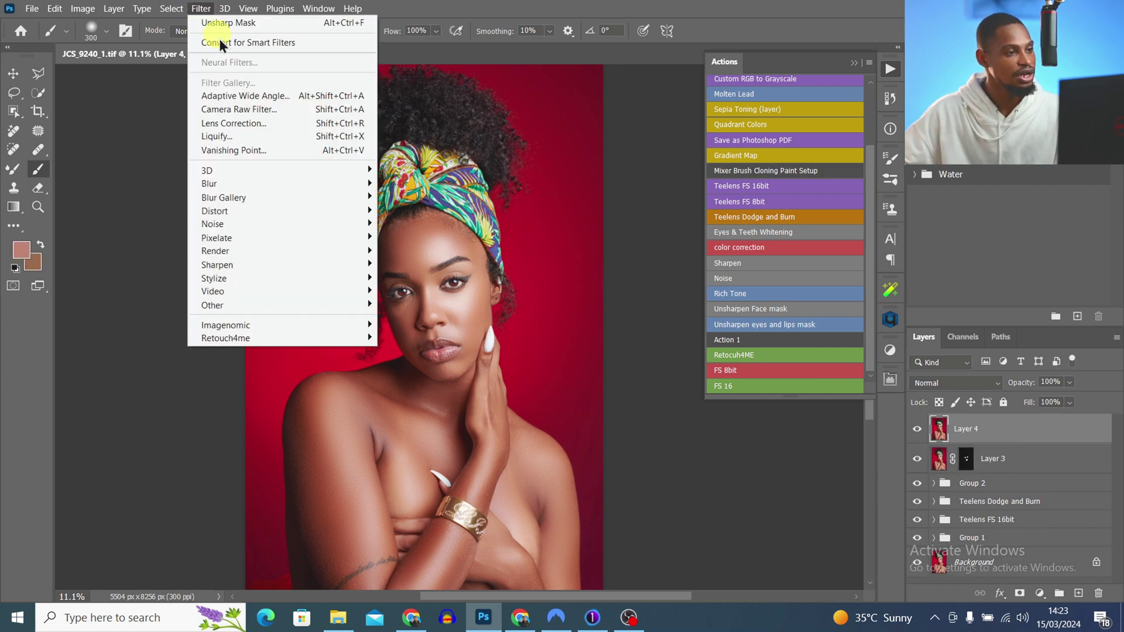
click(296, 110)
Raise the Blue Primary saturation to +30 in the Camera Raw Calibration settings
drag(1089, 253, 1096, 594)
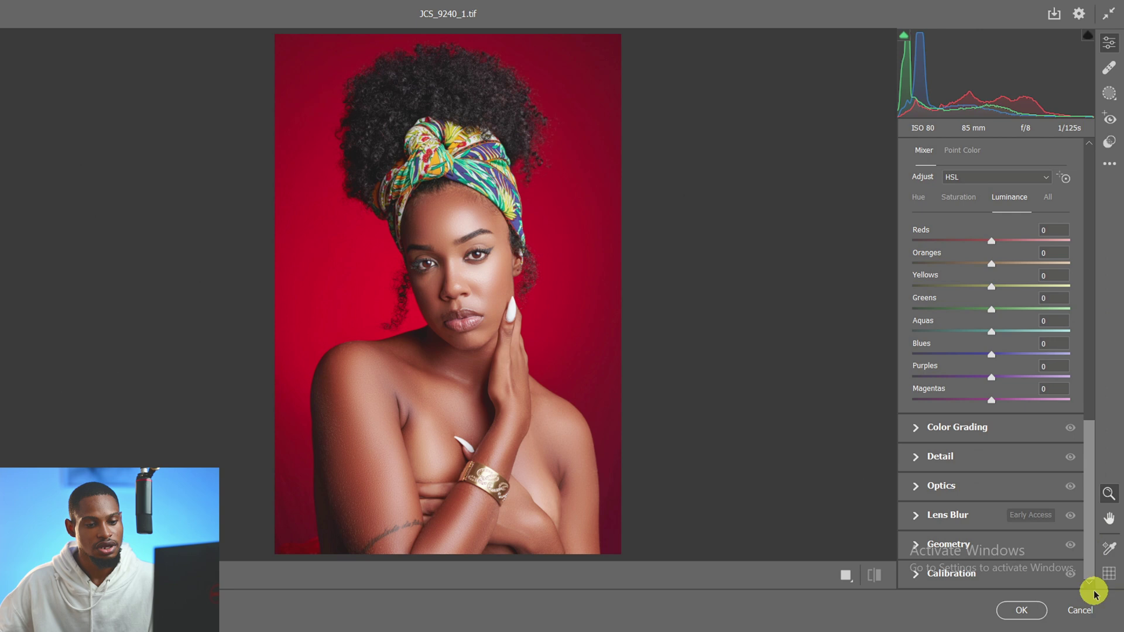
click(918, 576)
click(996, 527)
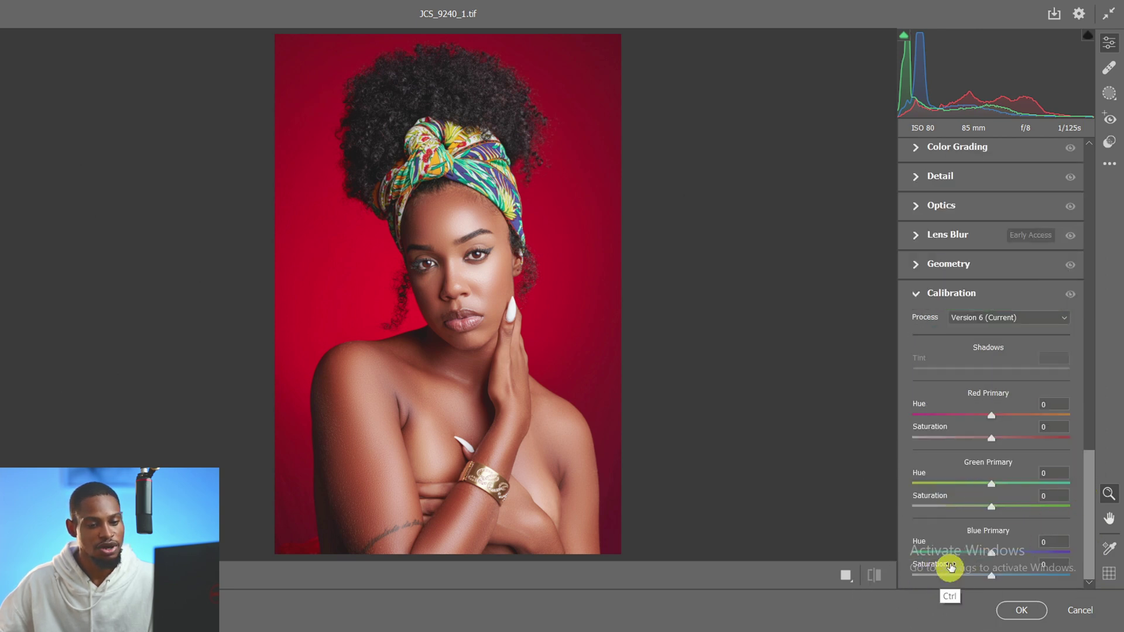
key(ctrl)
key(ctrl)
key(ctrl)
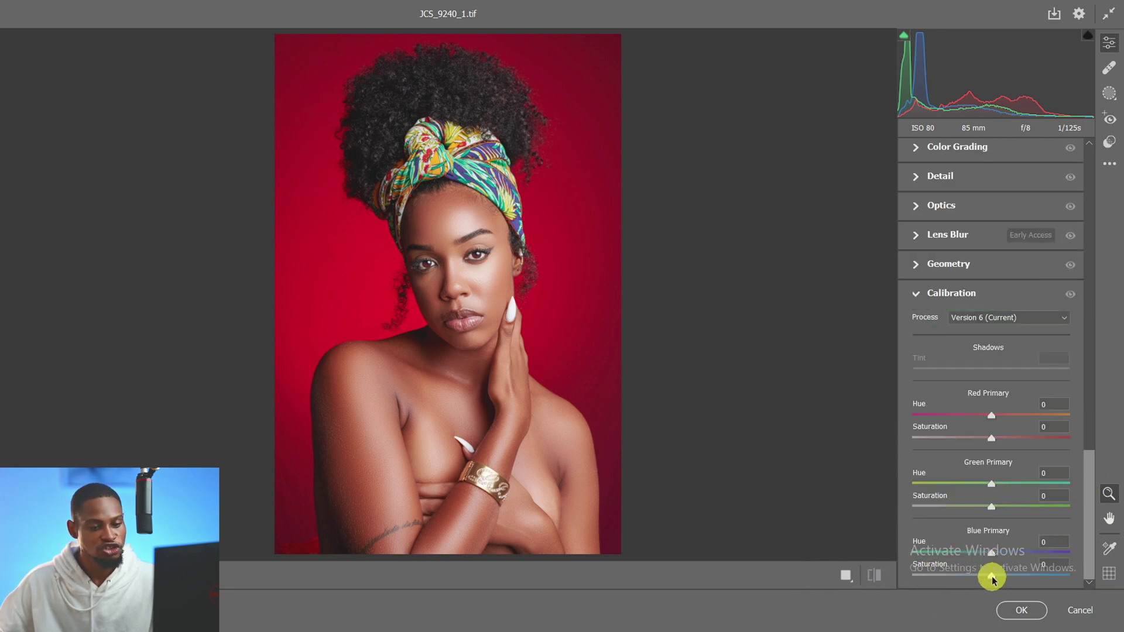
drag(1000, 579, 1010, 578)
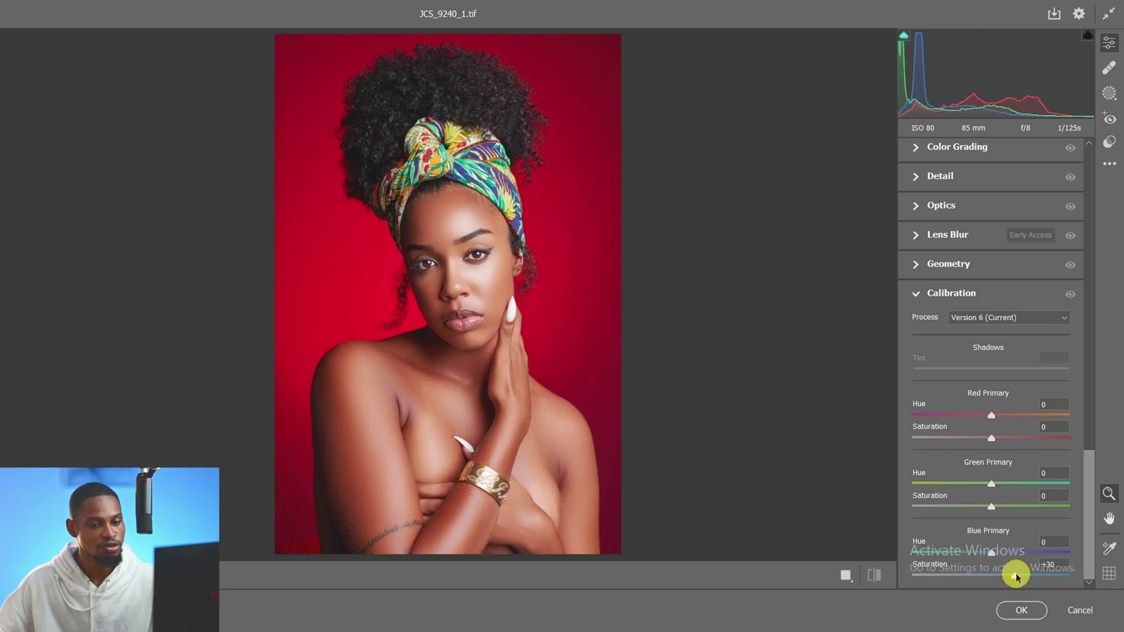
click(918, 294)
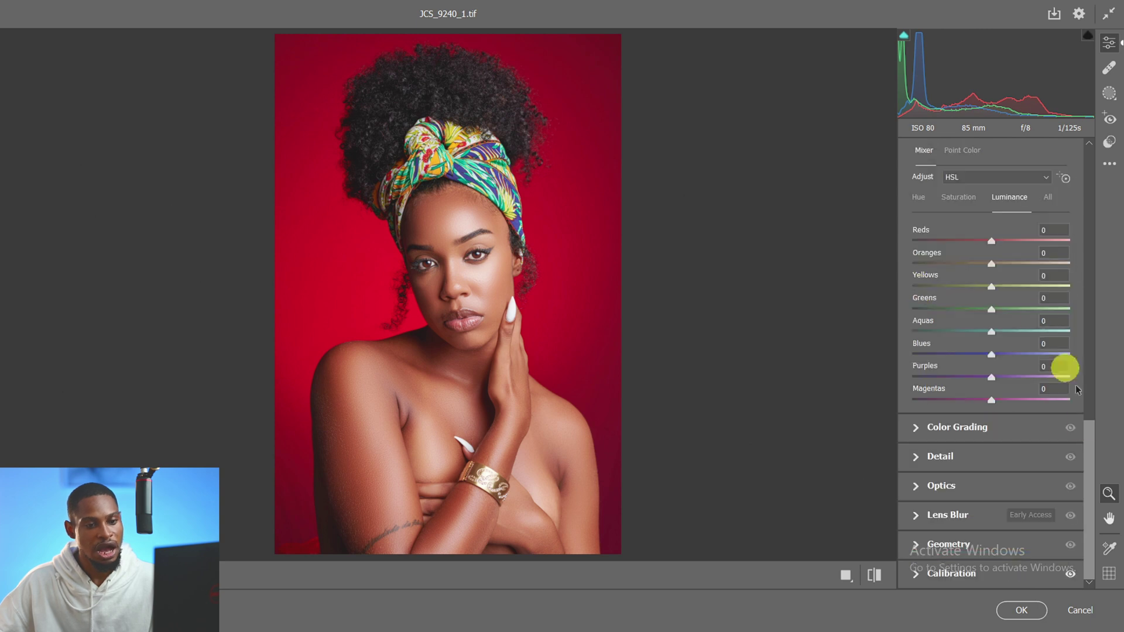
Shift the Color Mixer hues to -5 for Oranges and -4 for Yellows
drag(1091, 433, 1089, 378)
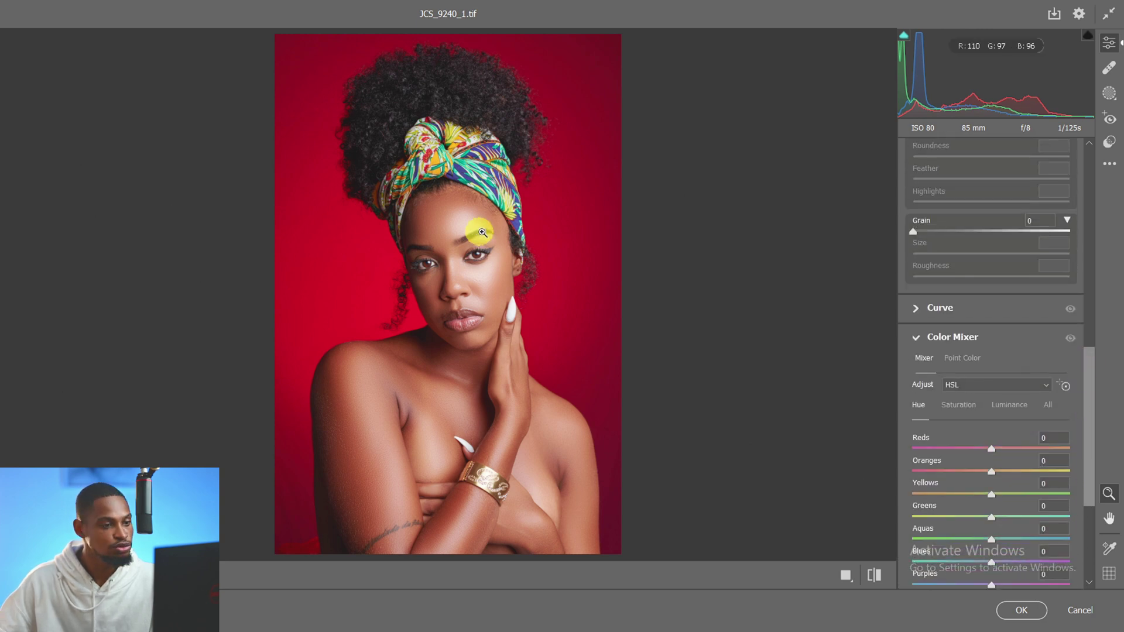
drag(476, 232, 503, 229)
drag(526, 315, 537, 236)
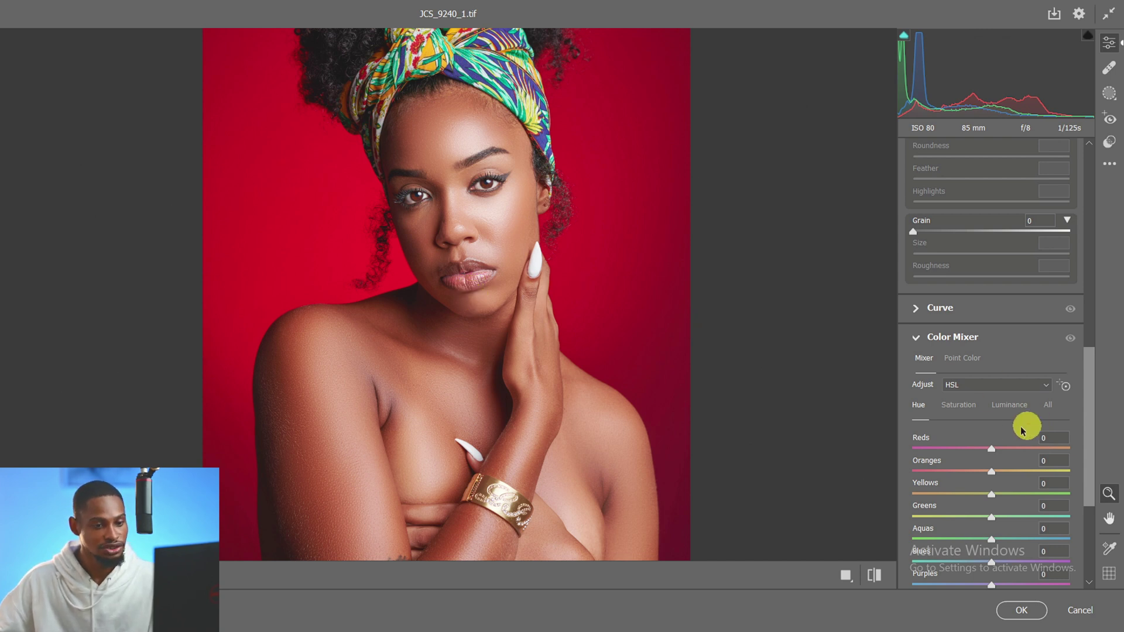
key(ctrl)
key(ctrl)
key(ctrl)
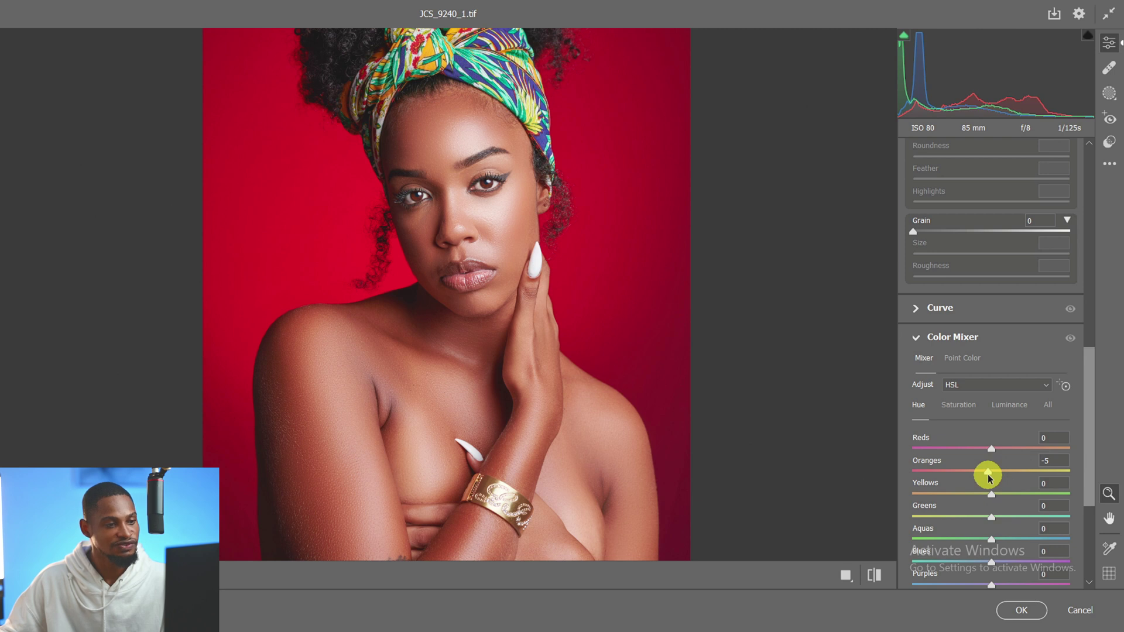
click(991, 495)
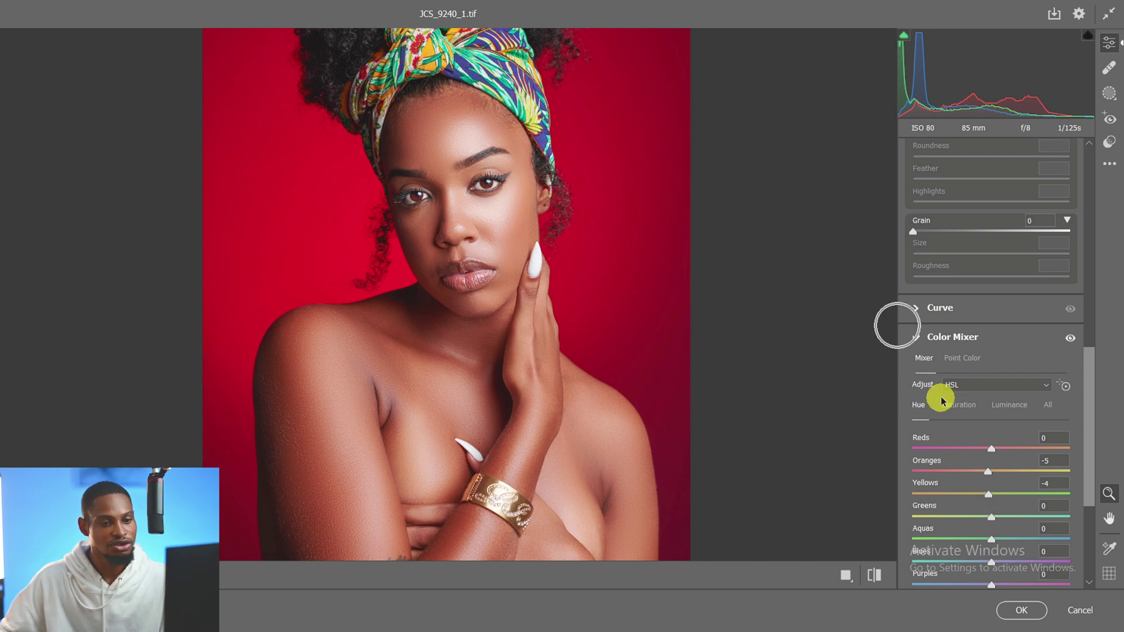
Reduce the Color Mixer saturation to -2 for Oranges and -3 for Reds
click(958, 410)
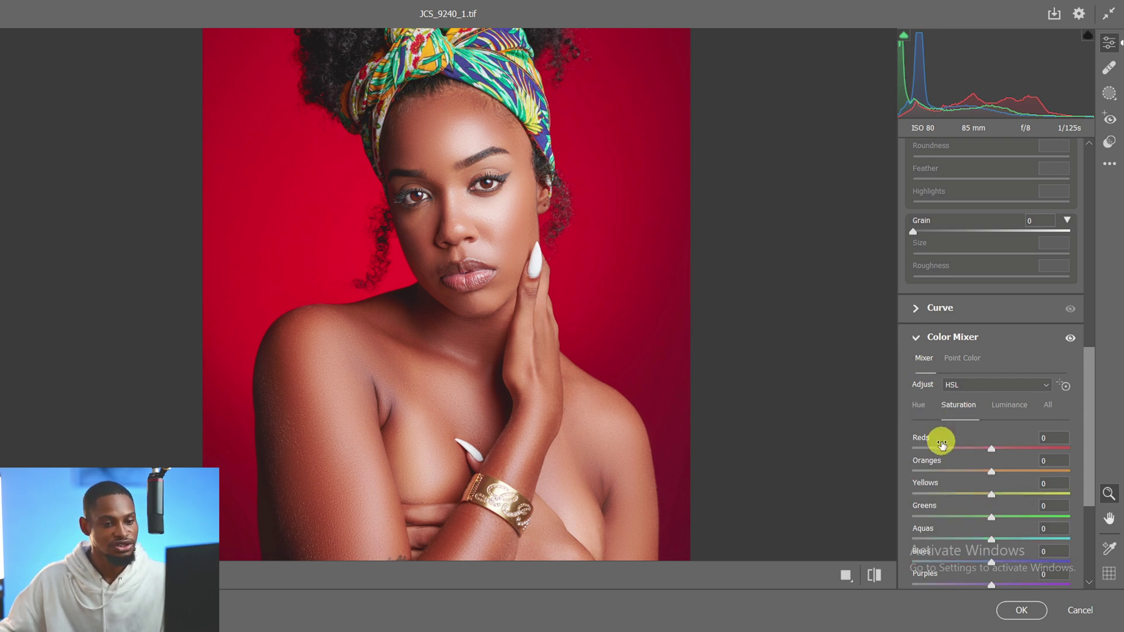
click(992, 484)
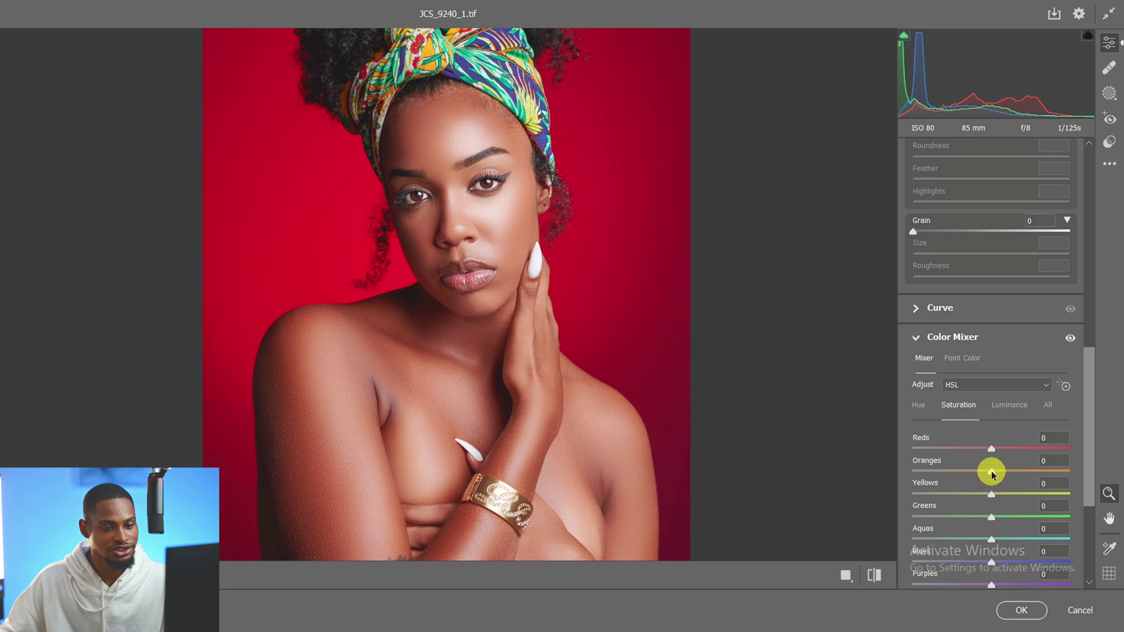
drag(989, 473, 990, 472)
click(993, 495)
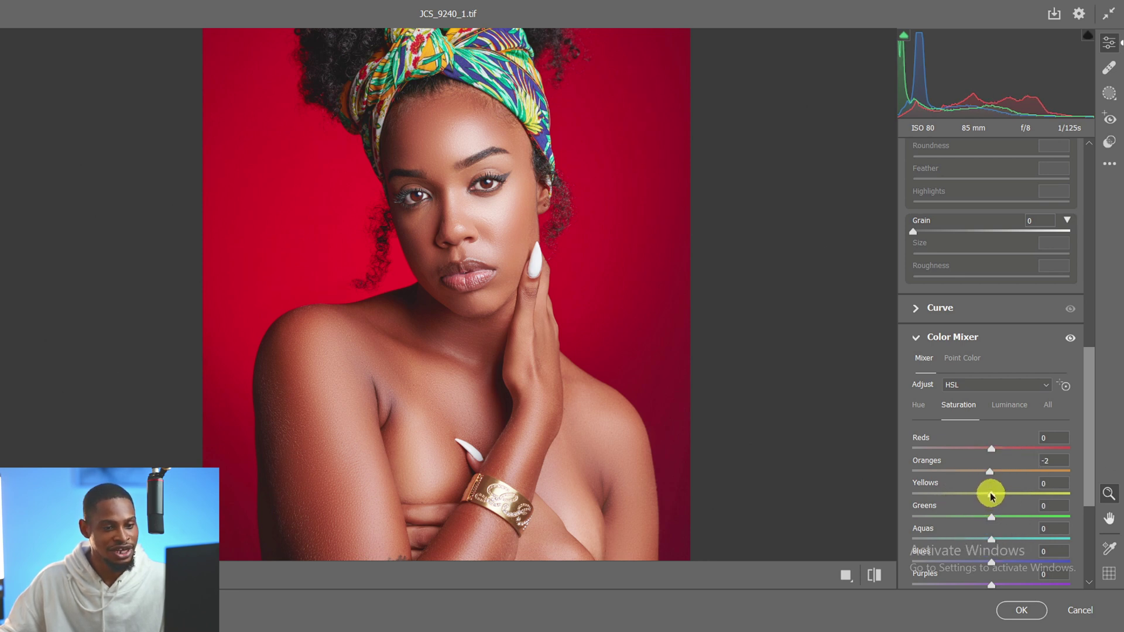
double_click(991, 495)
click(988, 463)
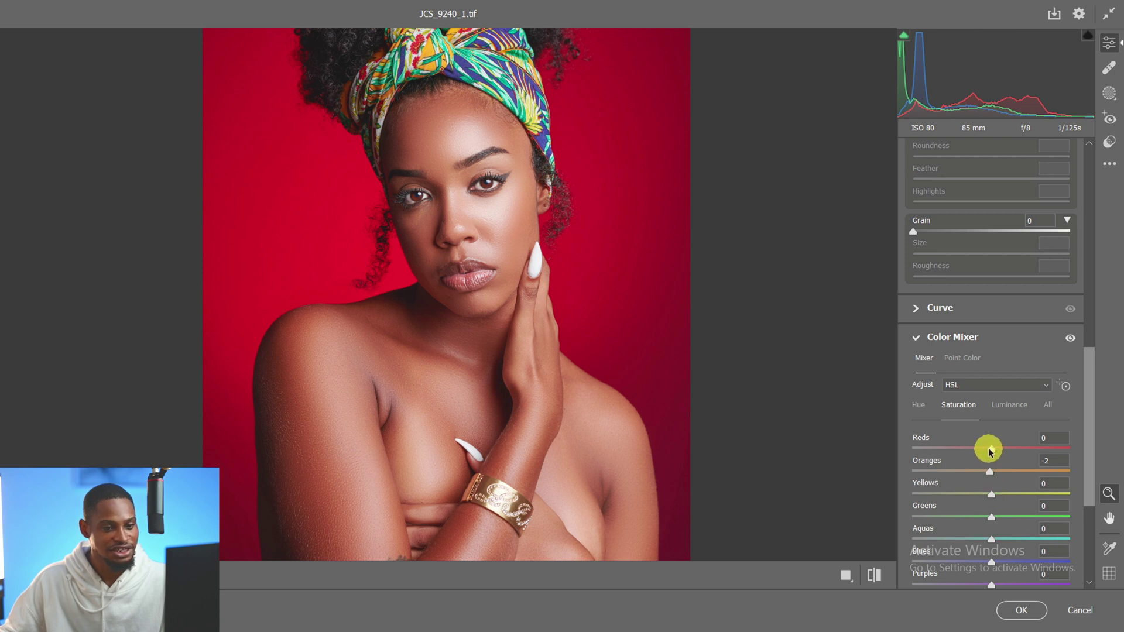
drag(990, 452, 990, 454)
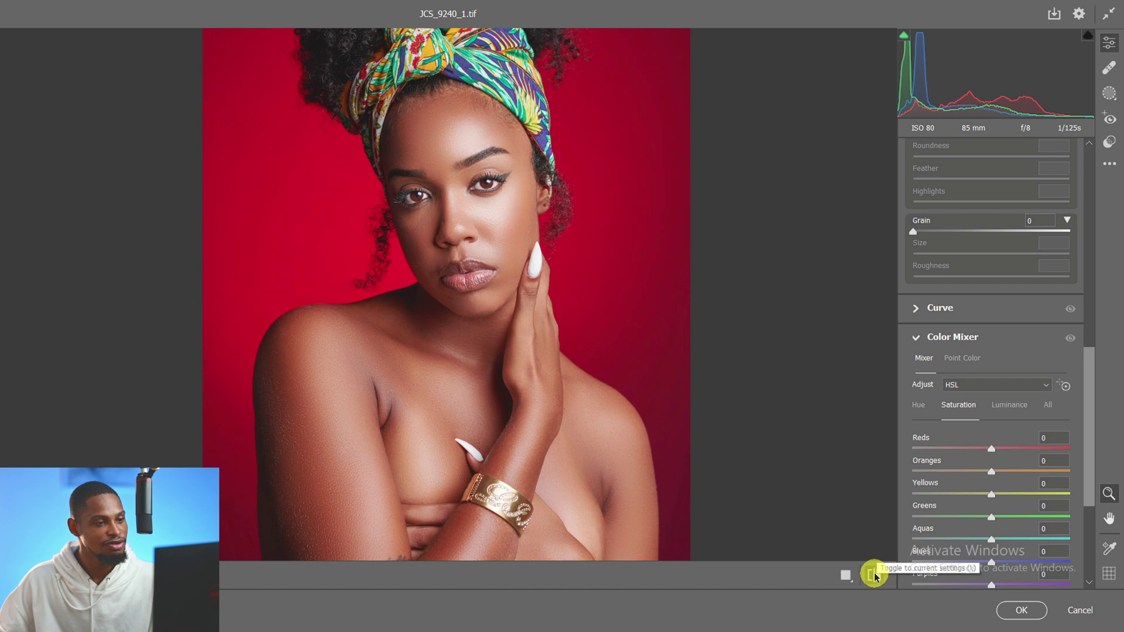
scroll(513, 321, down, 3)
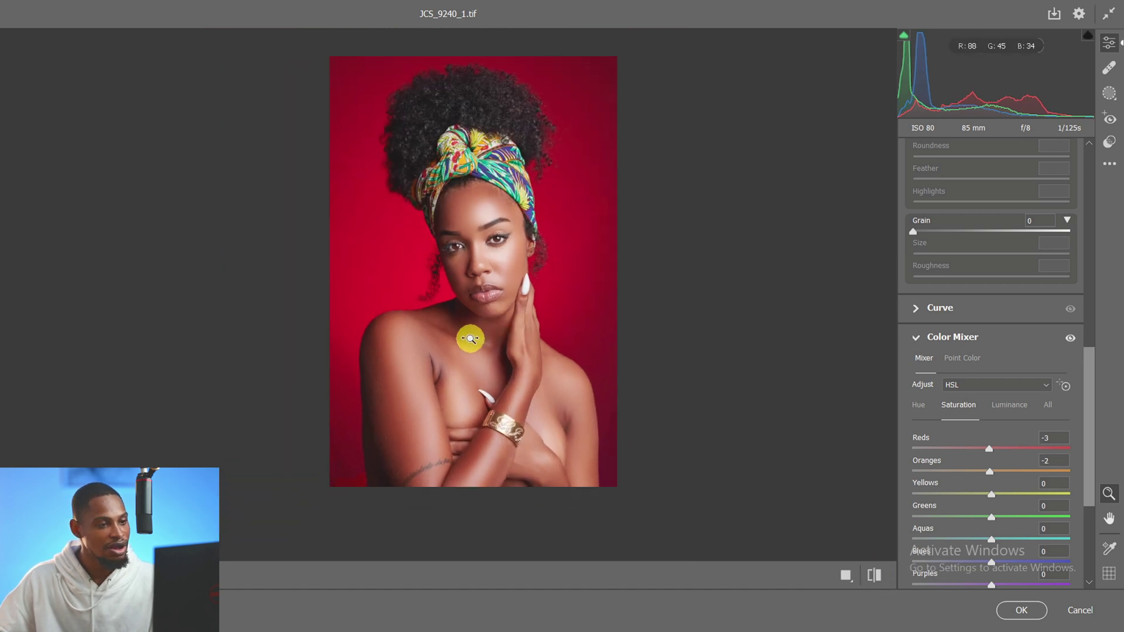
Create a Background mask and darken it with an Exposure of -0.45
click(1109, 96)
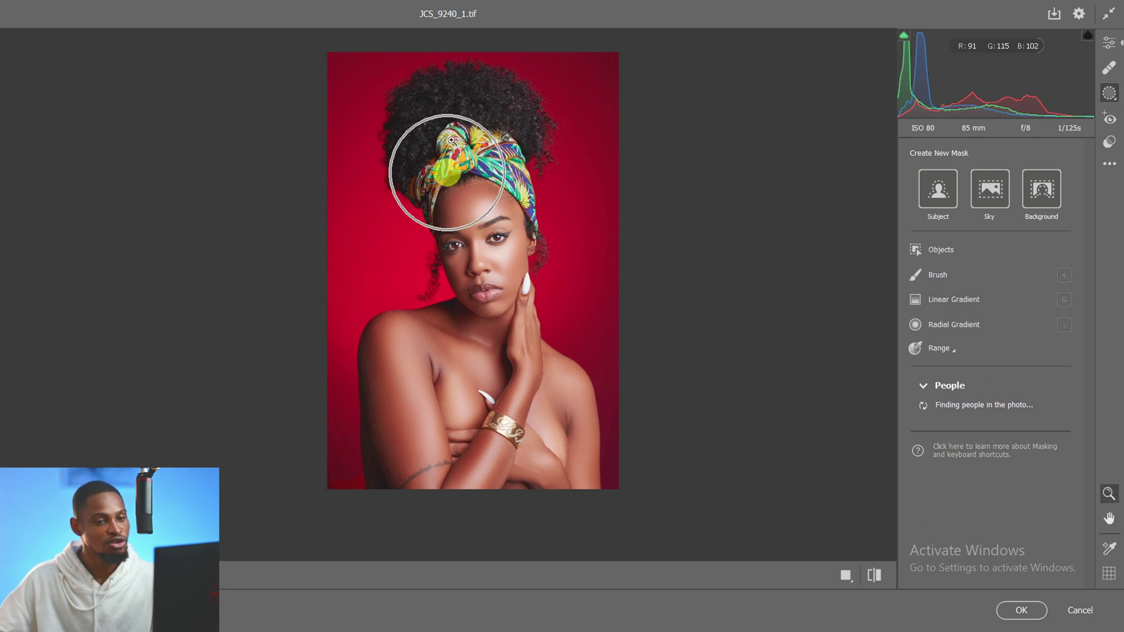
click(489, 220)
click(1029, 188)
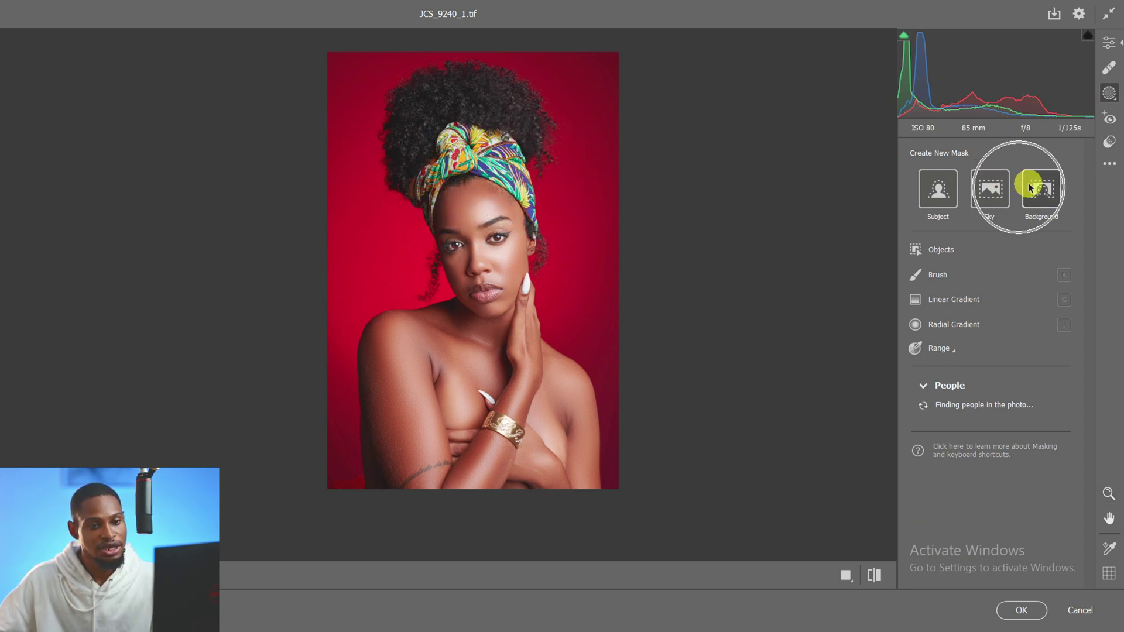
click(1045, 191)
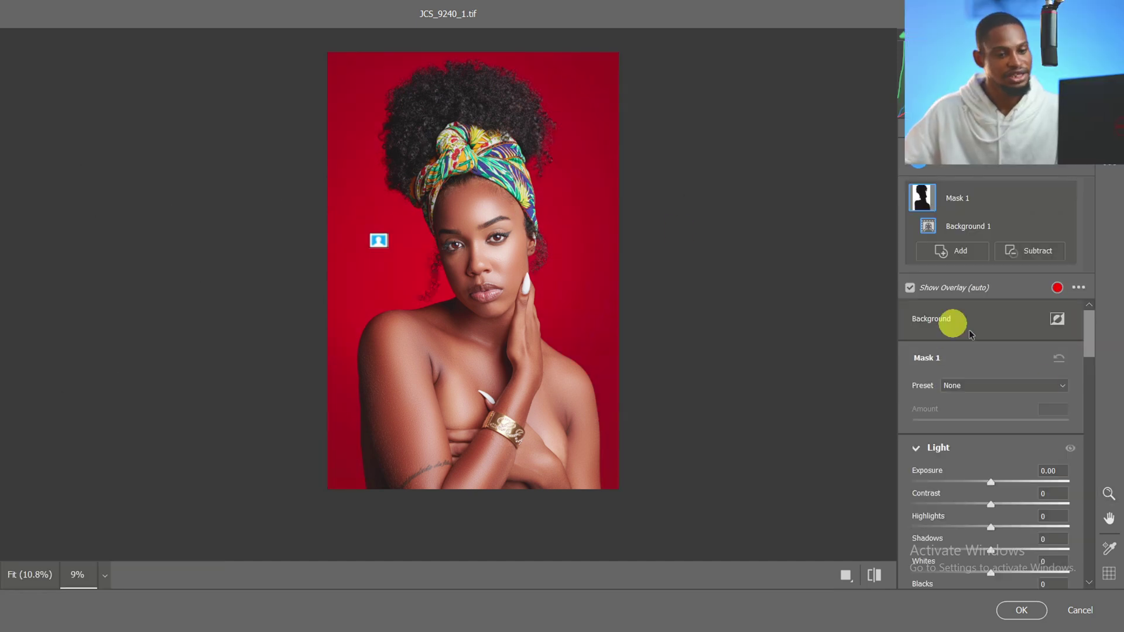
click(991, 485)
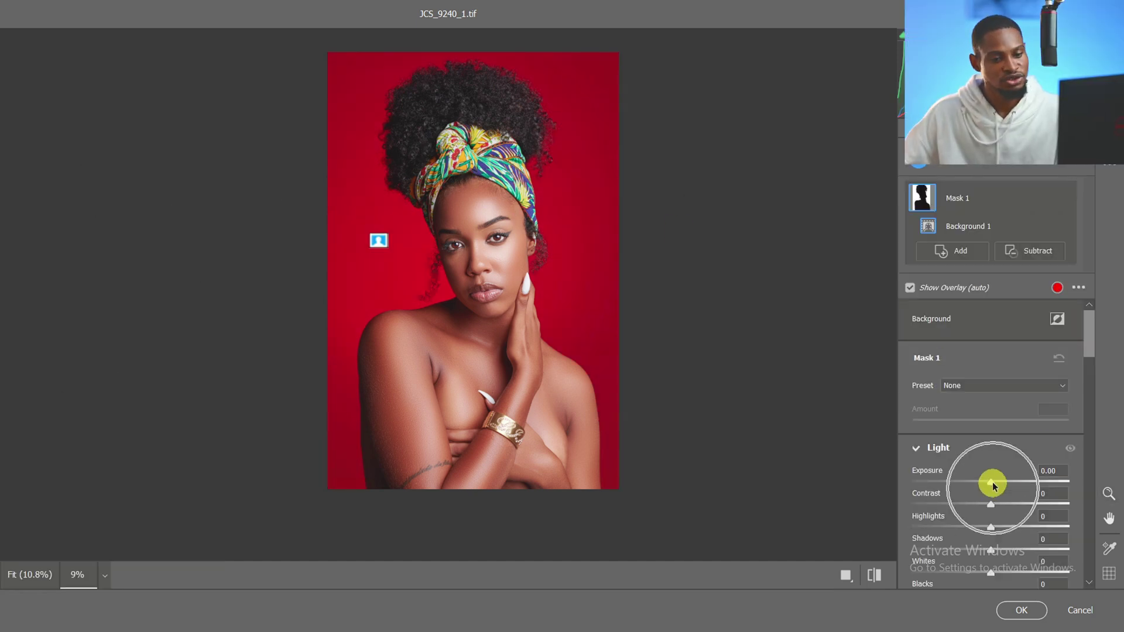
drag(991, 489, 988, 486)
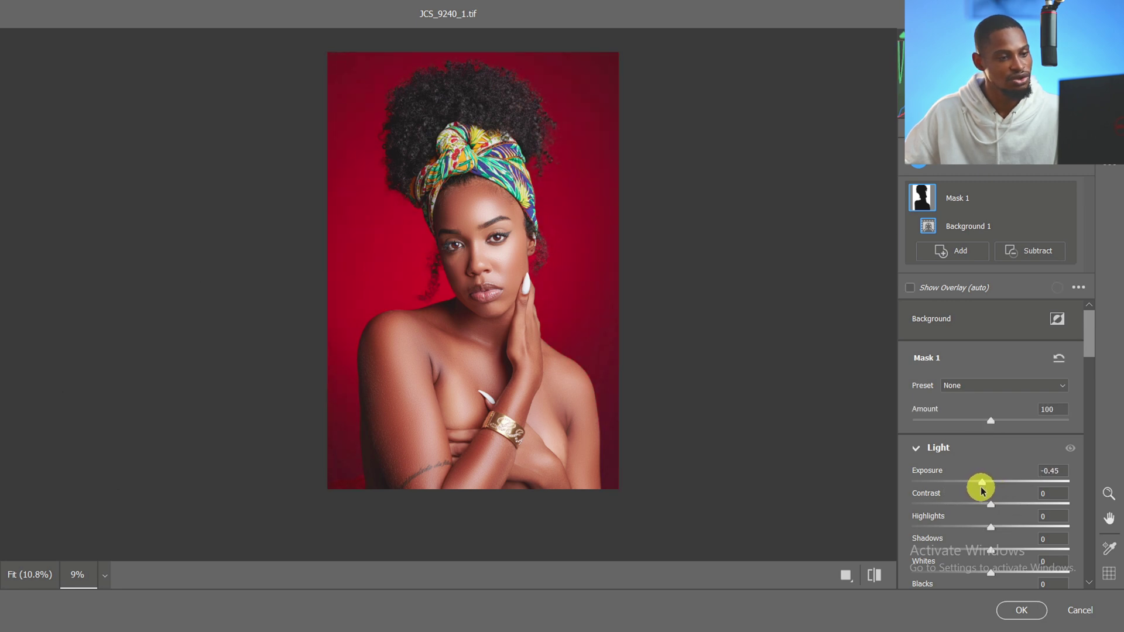
Add a new Subject mask and set its Exposure to +0.15 and Highlights to -23
click(917, 165)
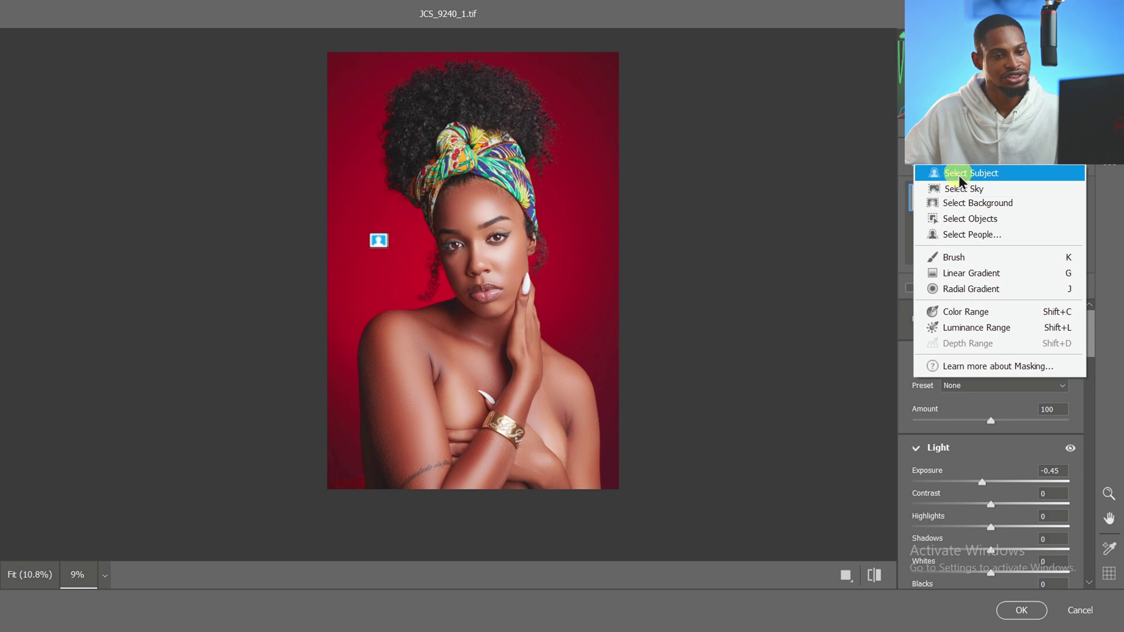
click(960, 175)
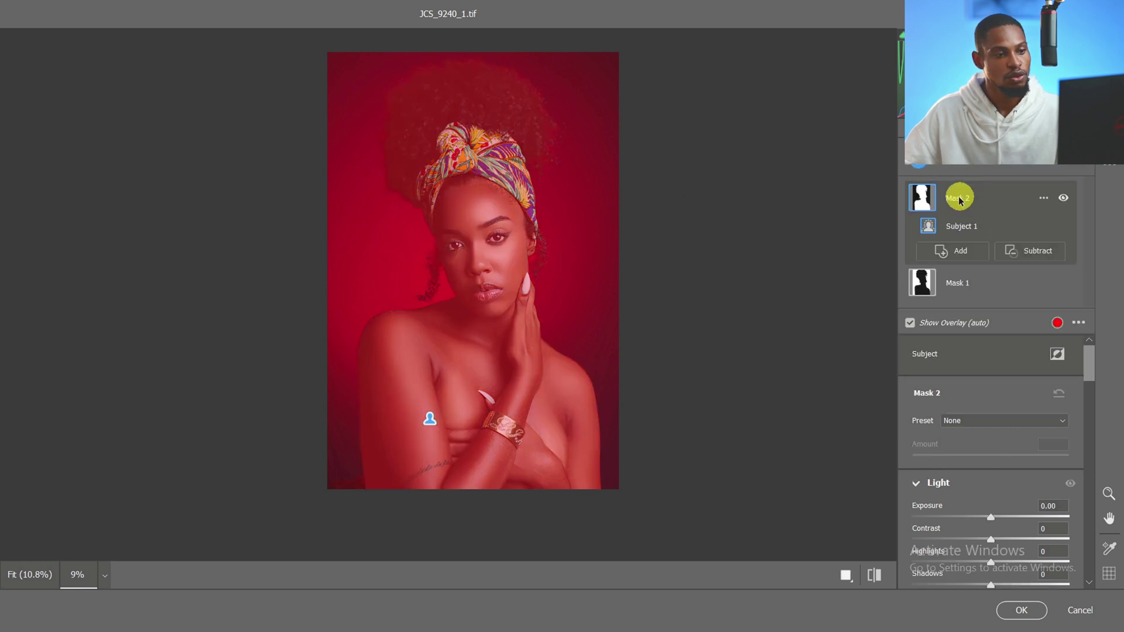
drag(992, 517, 998, 516)
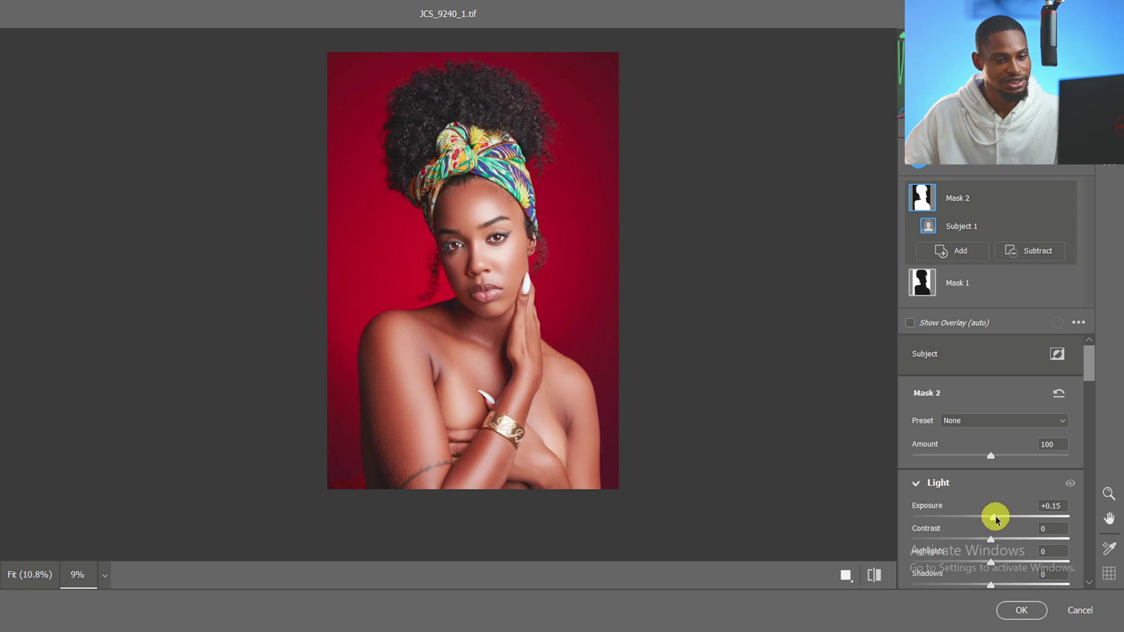
click(992, 562)
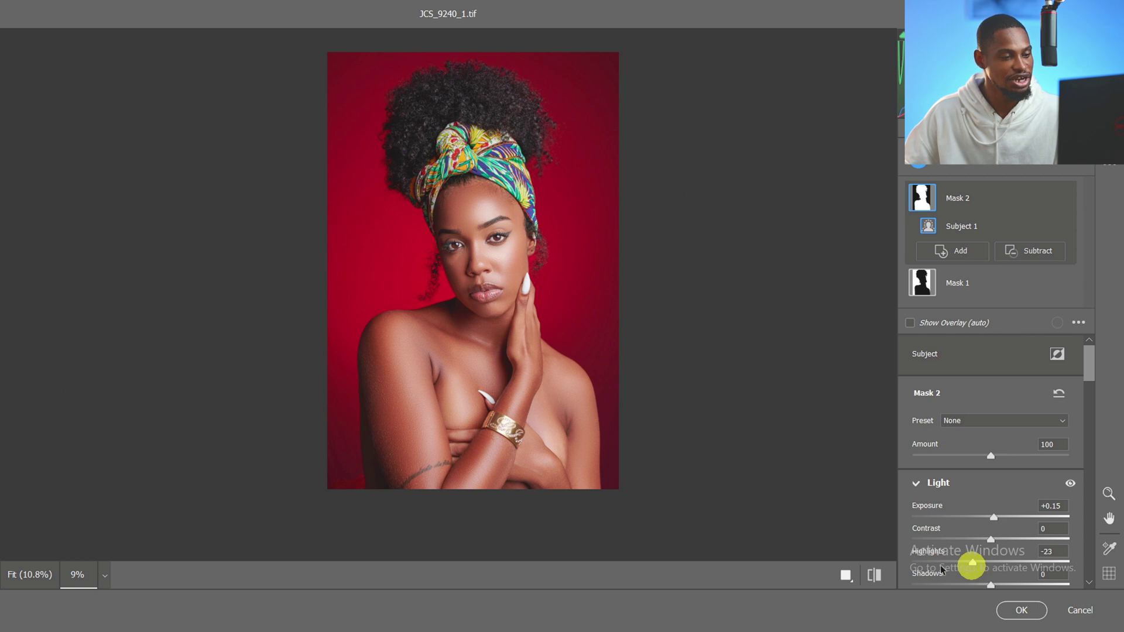
Compare the portrait before and after the Camera Raw edits, and apply the filter
click(875, 575)
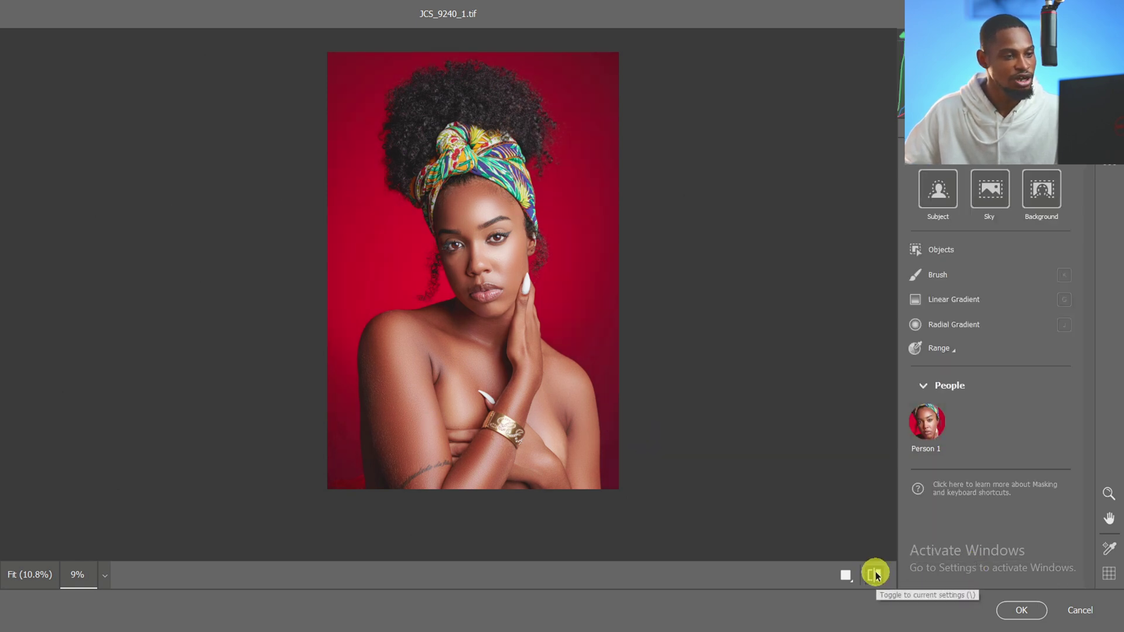
click(876, 576)
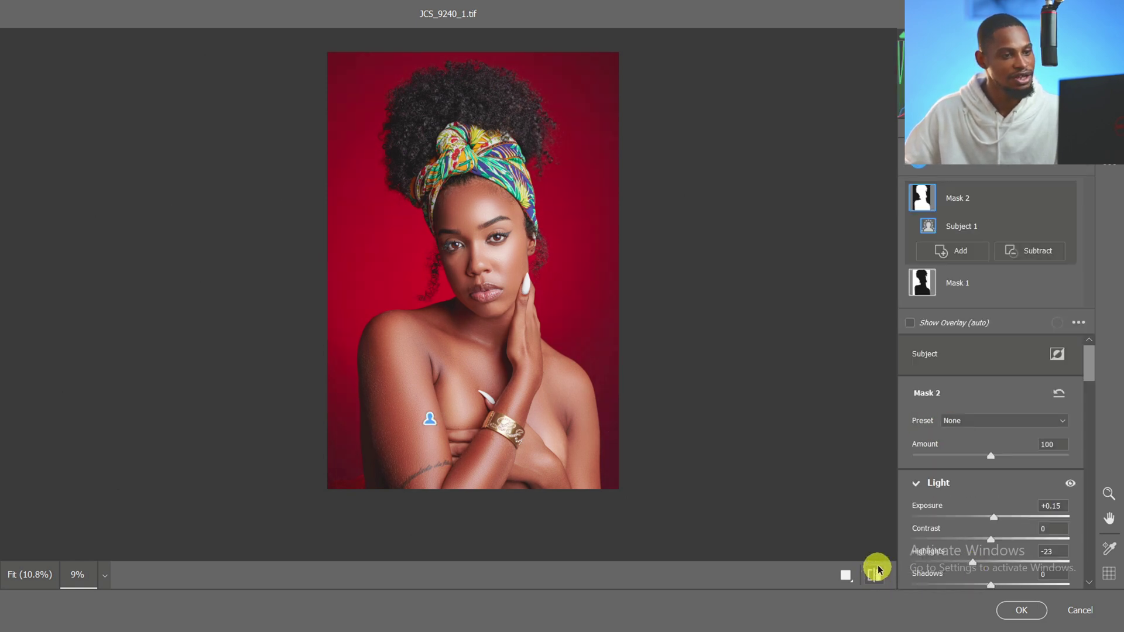
click(1031, 610)
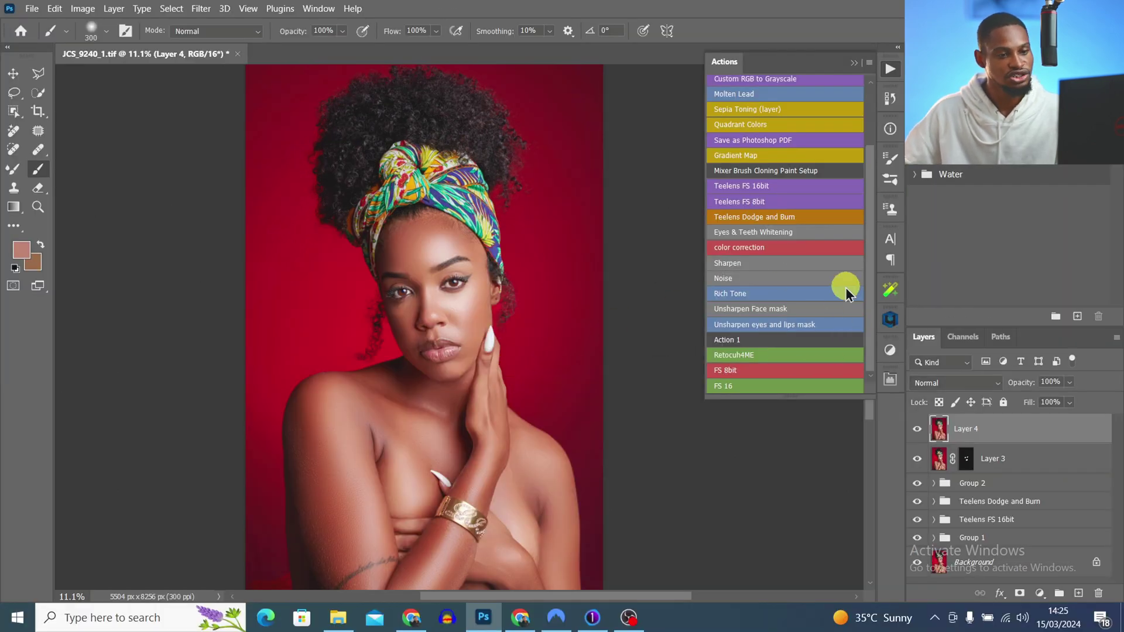
Run the Rich Tone action and lower the resulting Gradient Map layer's opacity to 10%
key(ctrl)
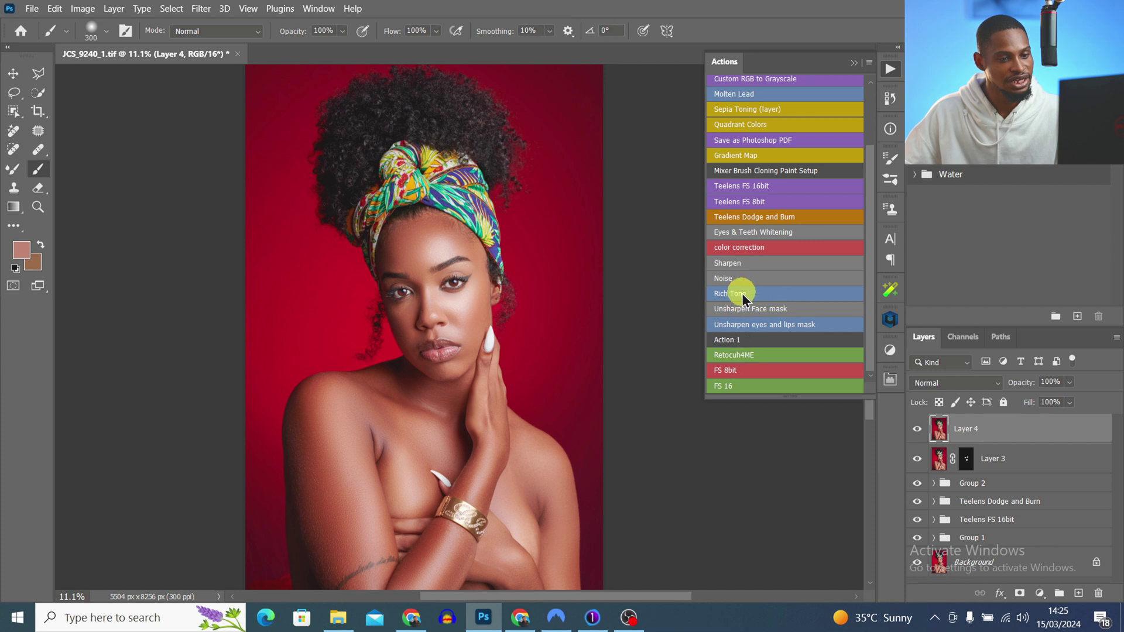
key(ctrl)
key(ctrl)
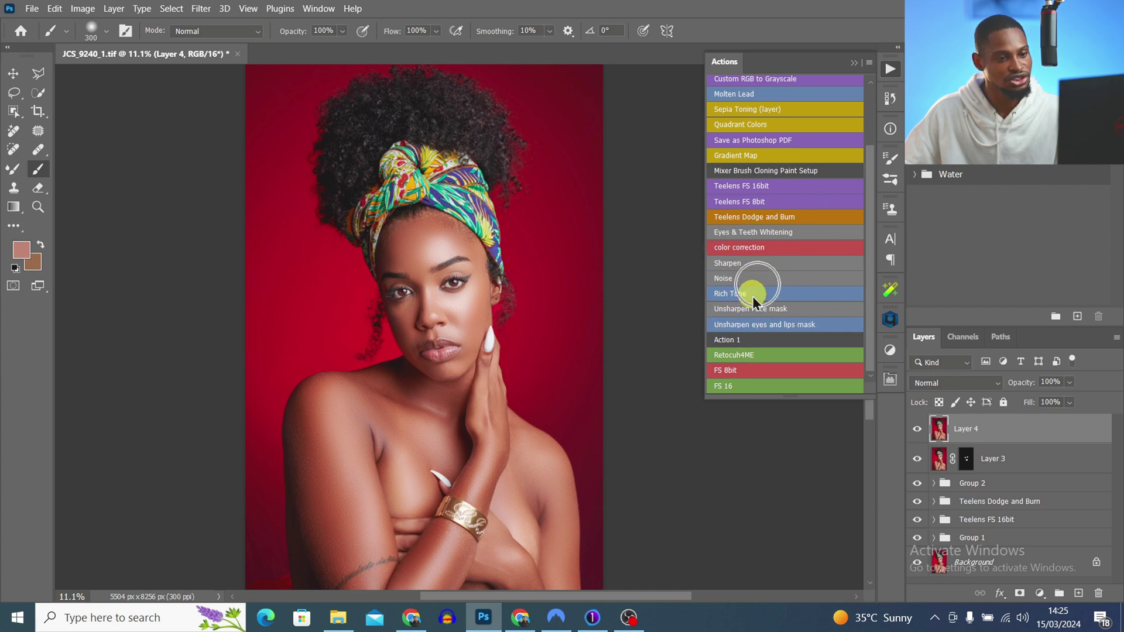
key(z)
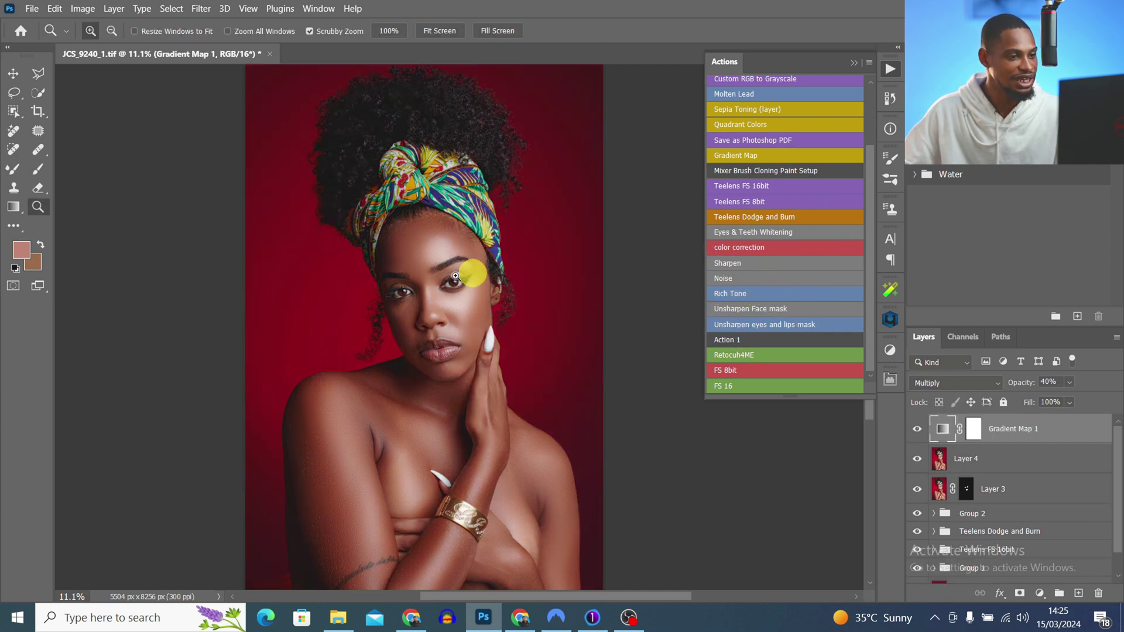
drag(561, 272, 469, 284)
key(space)
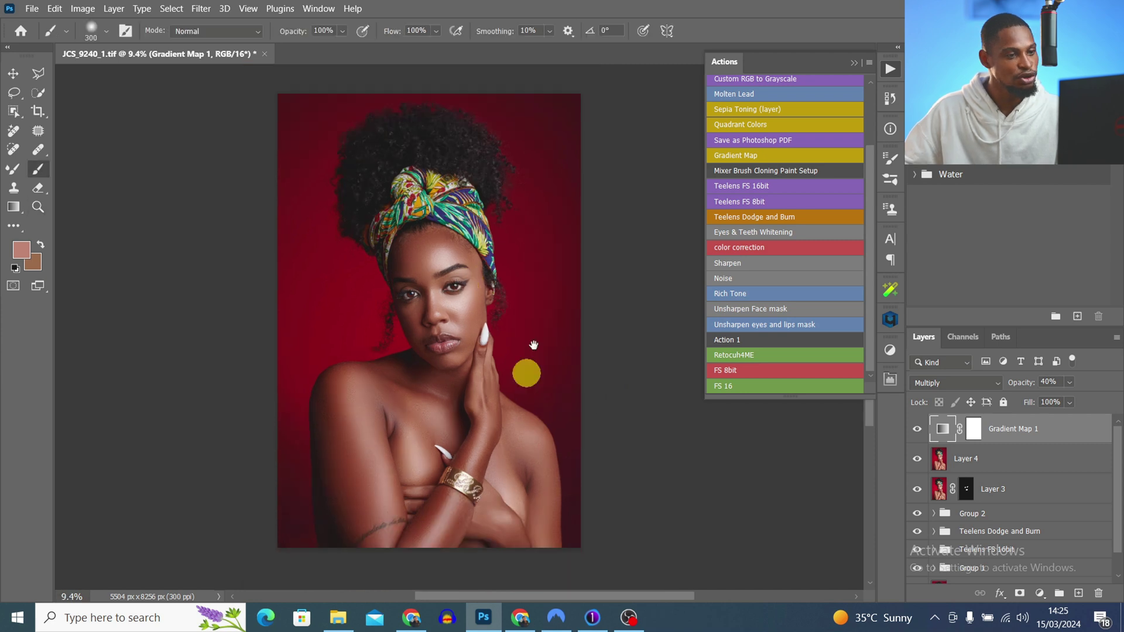
drag(527, 373, 549, 326)
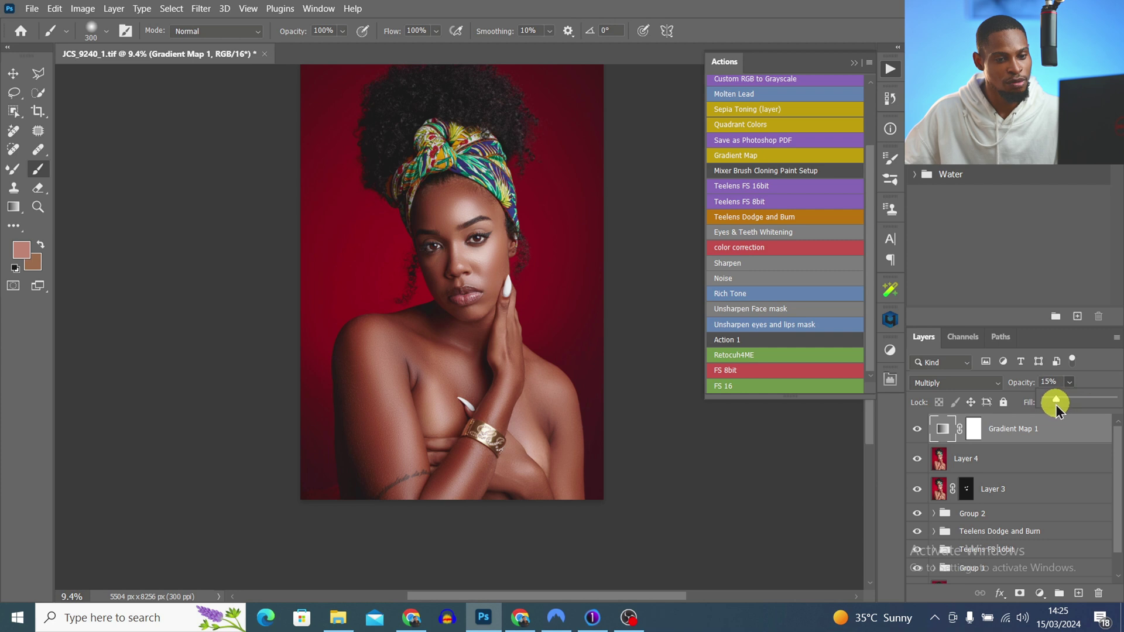
drag(1055, 405, 1055, 405)
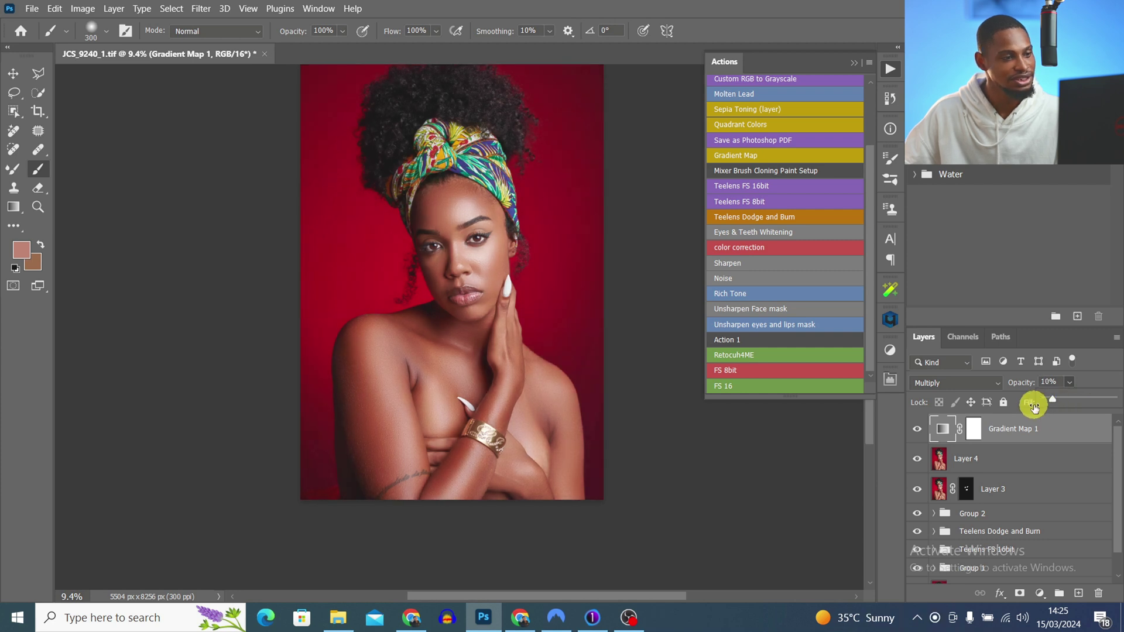
Toggle the Gradient Map 1 layer's visibility to compare the portrait with and without the toning
click(918, 430)
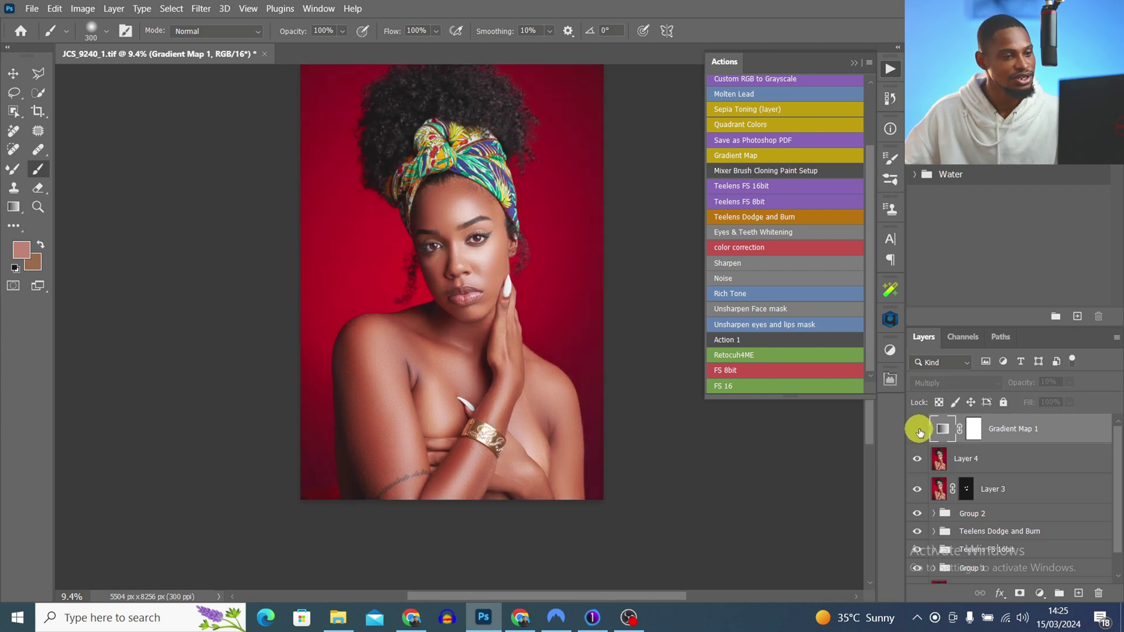
click(919, 431)
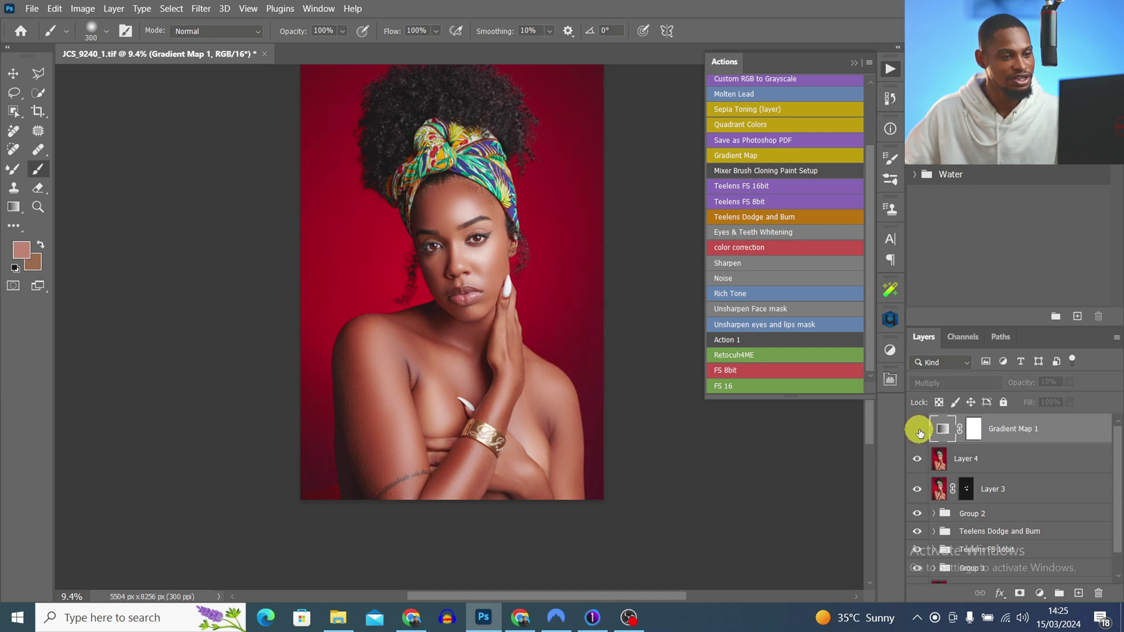
click(919, 431)
Run the Sharpen action and lower the resulting Sharpen layer's opacity to 20%
key(z)
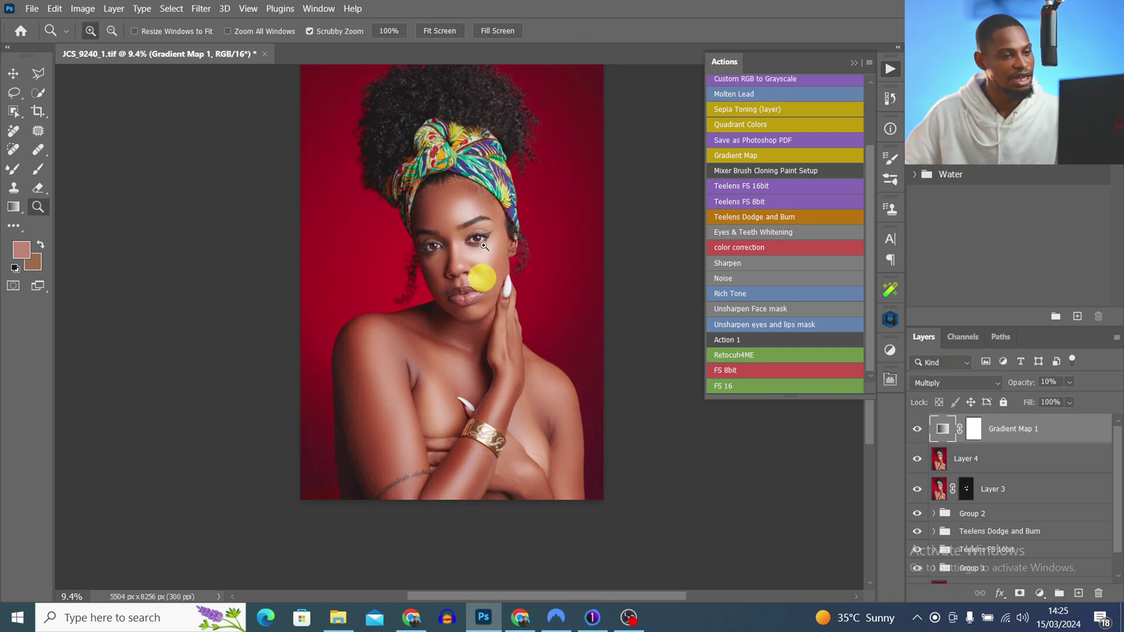
key(b)
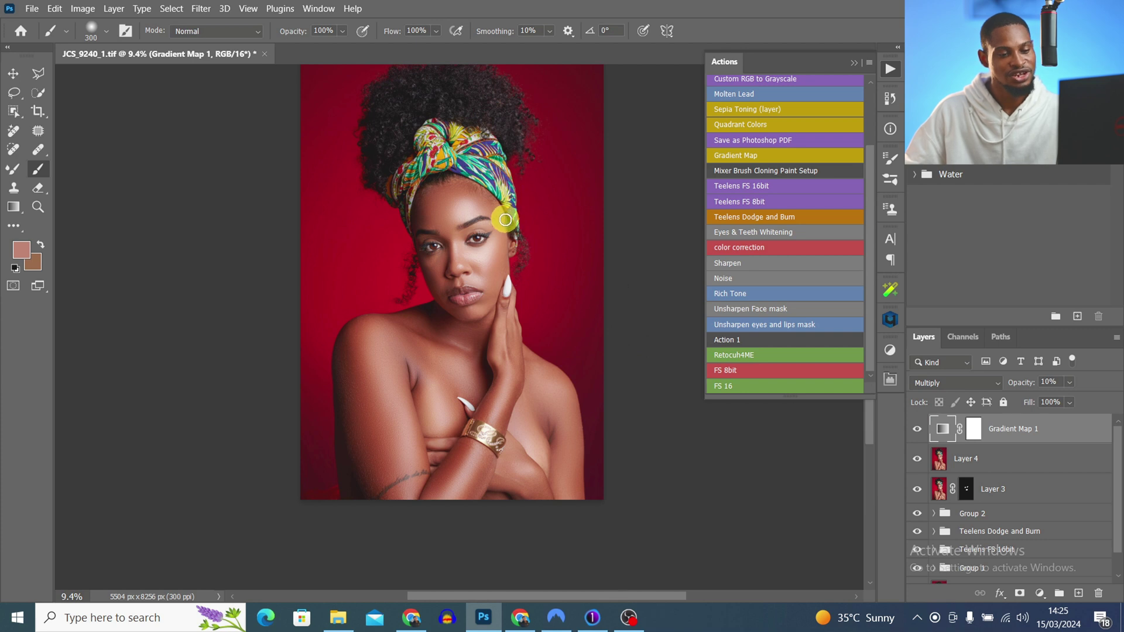
click(736, 263)
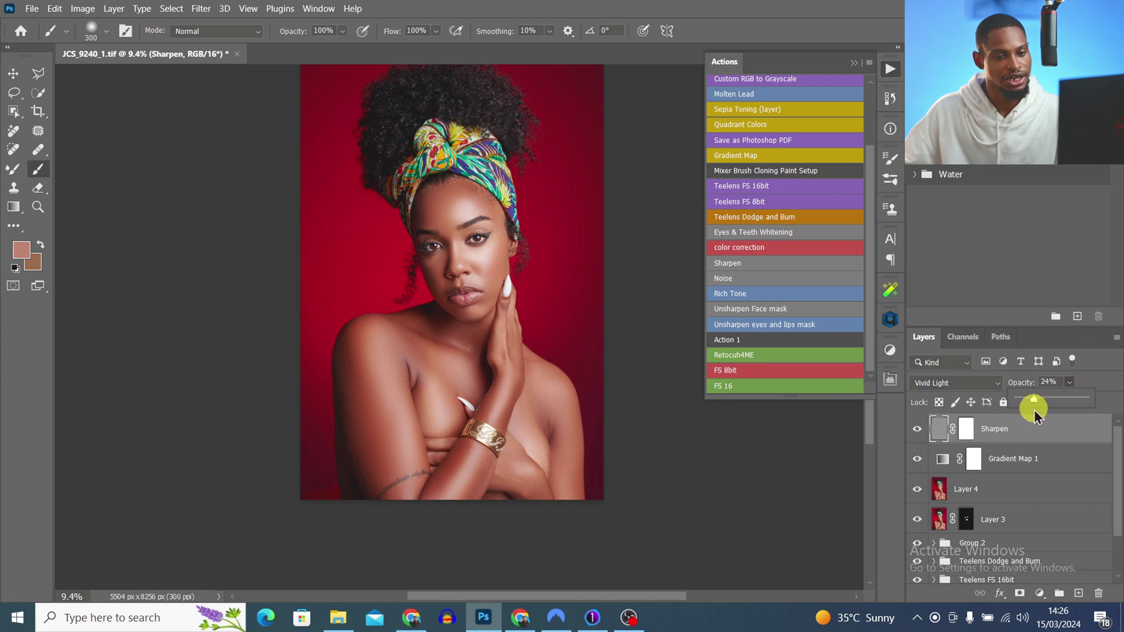
drag(1032, 411, 1032, 412)
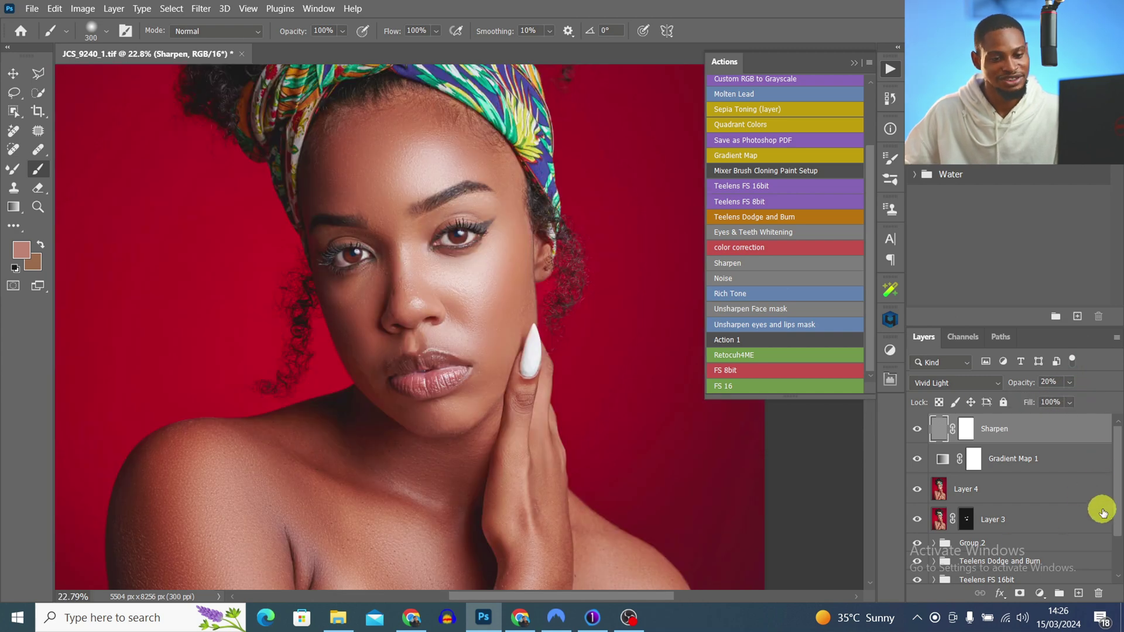
Group all layers above the Background and toggle the group's visibility to compare the portrait before and after retouching
scroll(1116, 530, down, 2)
shift+click(1005, 551)
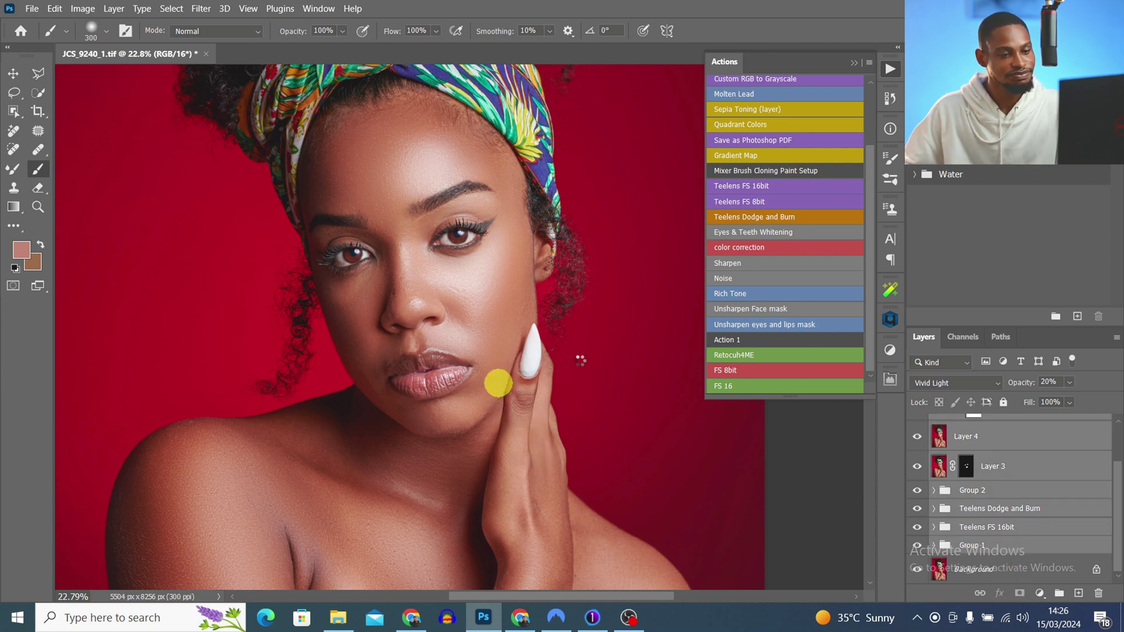
key(ctrl+g)
click(920, 426)
click(918, 424)
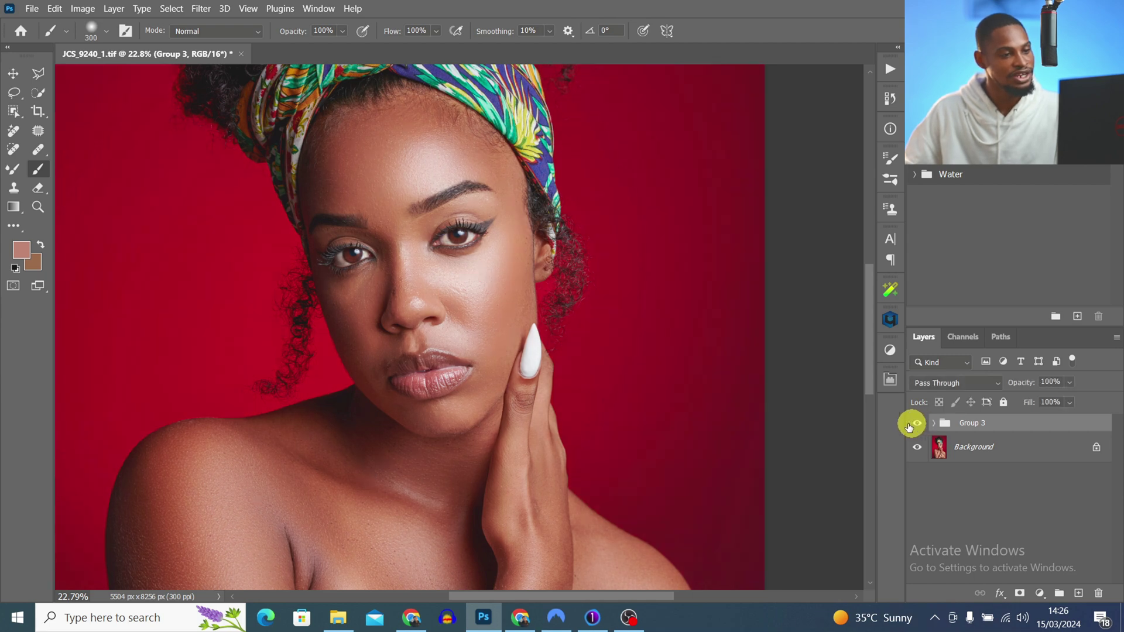
Stamp all visible layers into a new merged layer above Group 3
key(z)
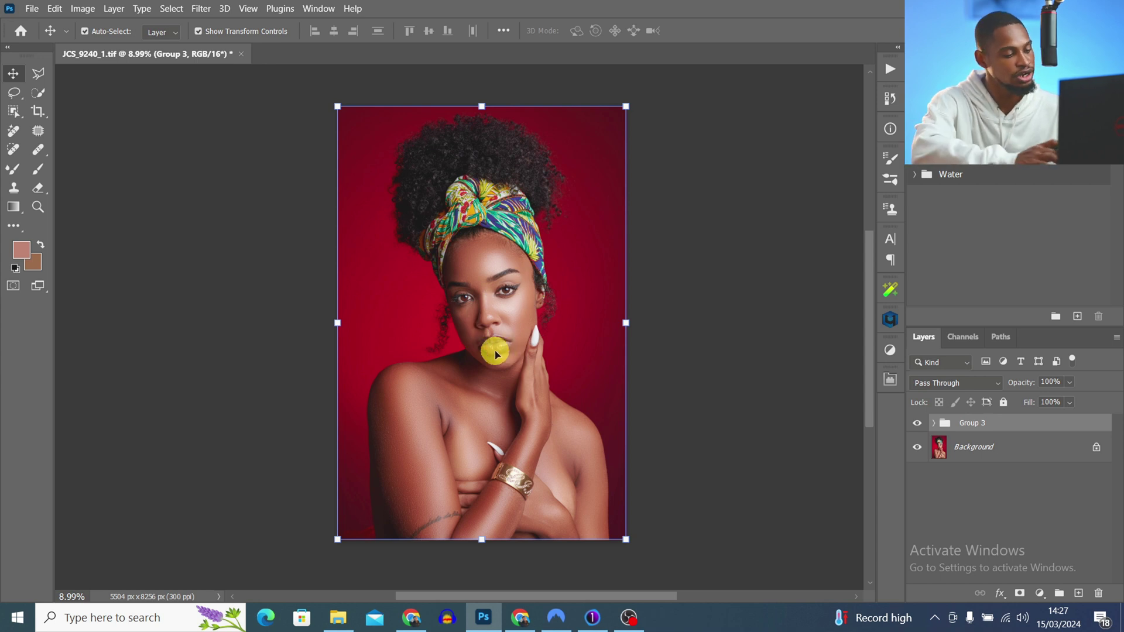
key(ctrl)
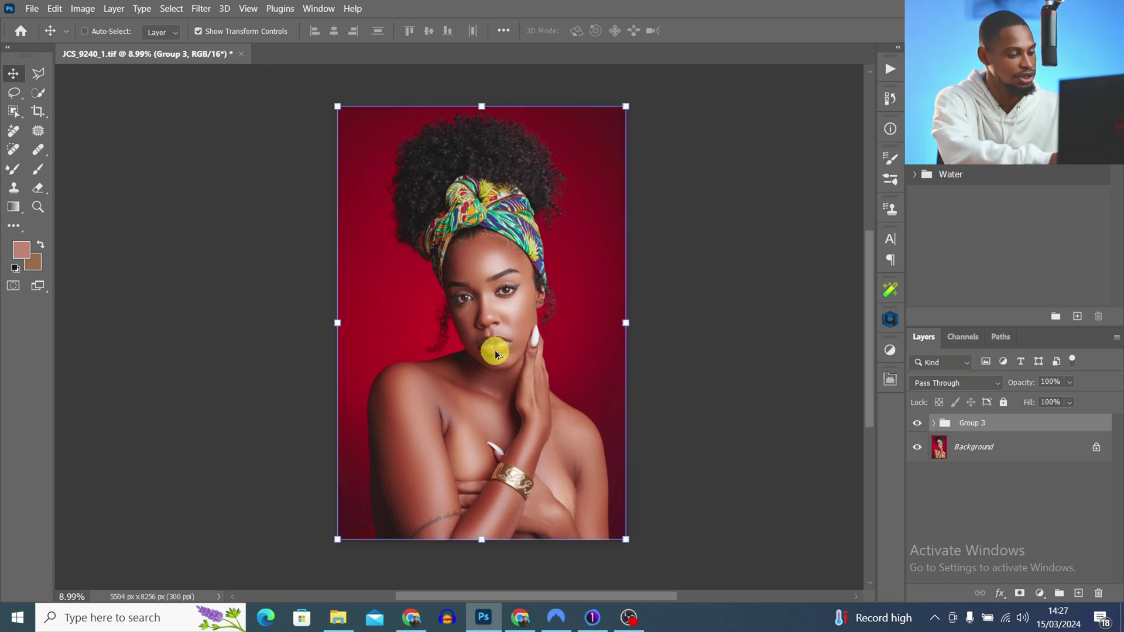
key(ctrl+alt+shift+e)
Crop to a 4:5 (8:10) ratio at full image height, about 6604 x 8256 px, extending both sides with Content-Aware Fill
click(37, 111)
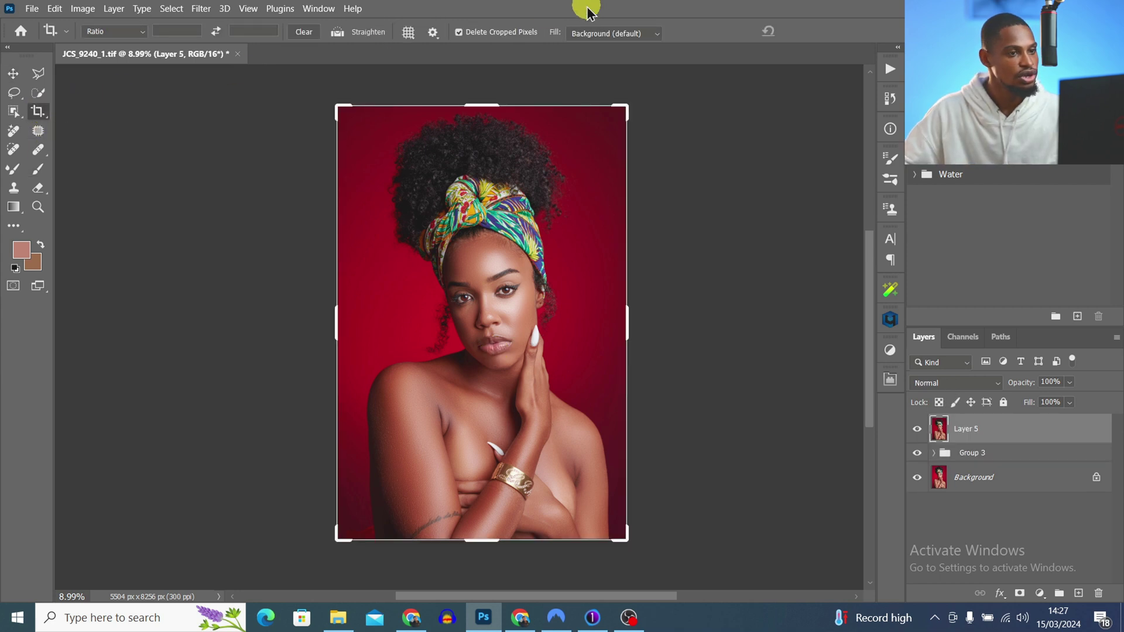
click(619, 32)
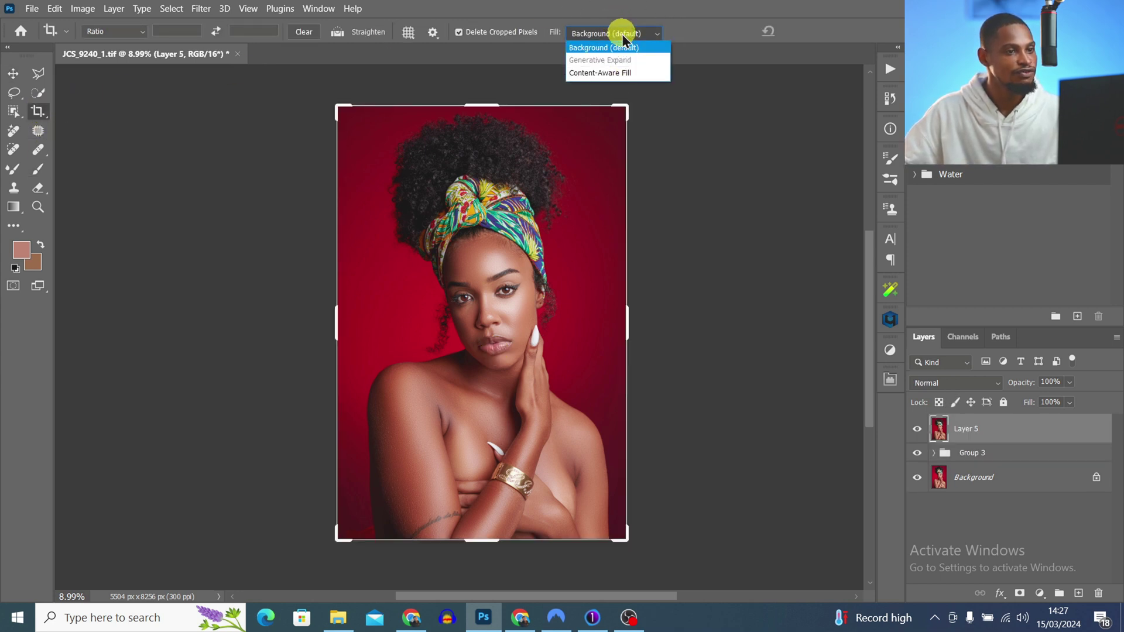
click(620, 71)
click(114, 32)
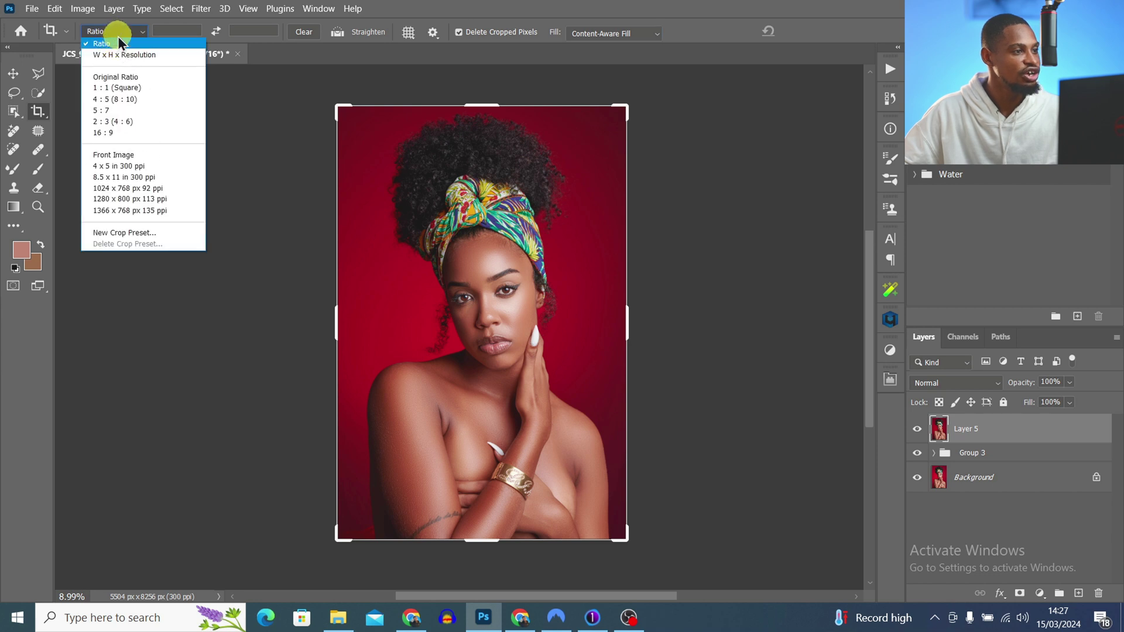
click(128, 99)
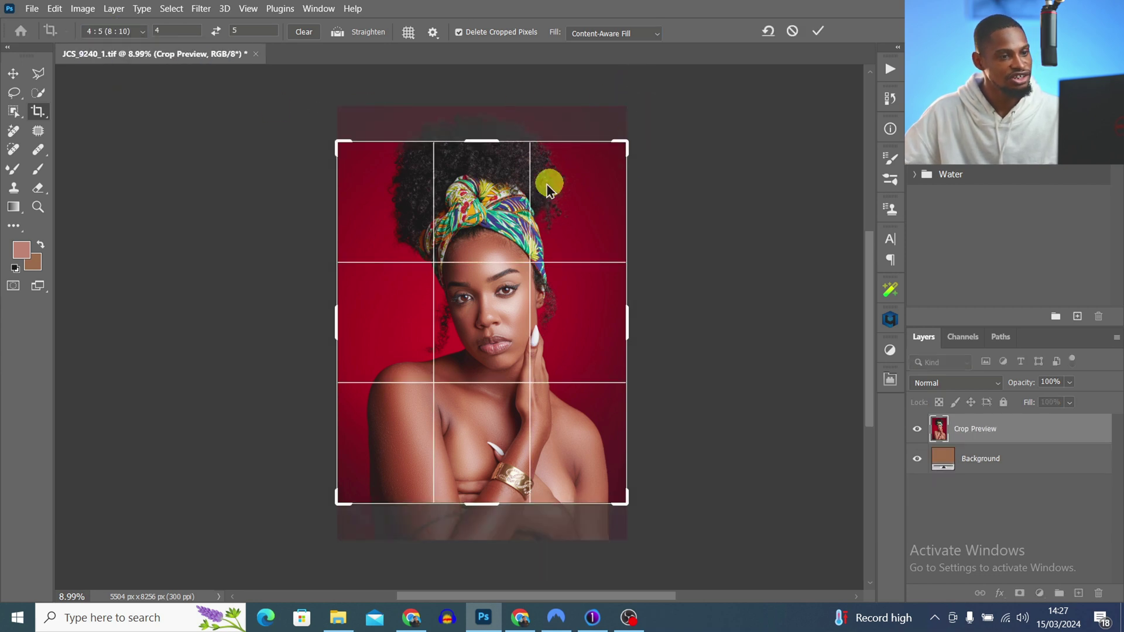
key(alt)
drag(625, 141, 644, 105)
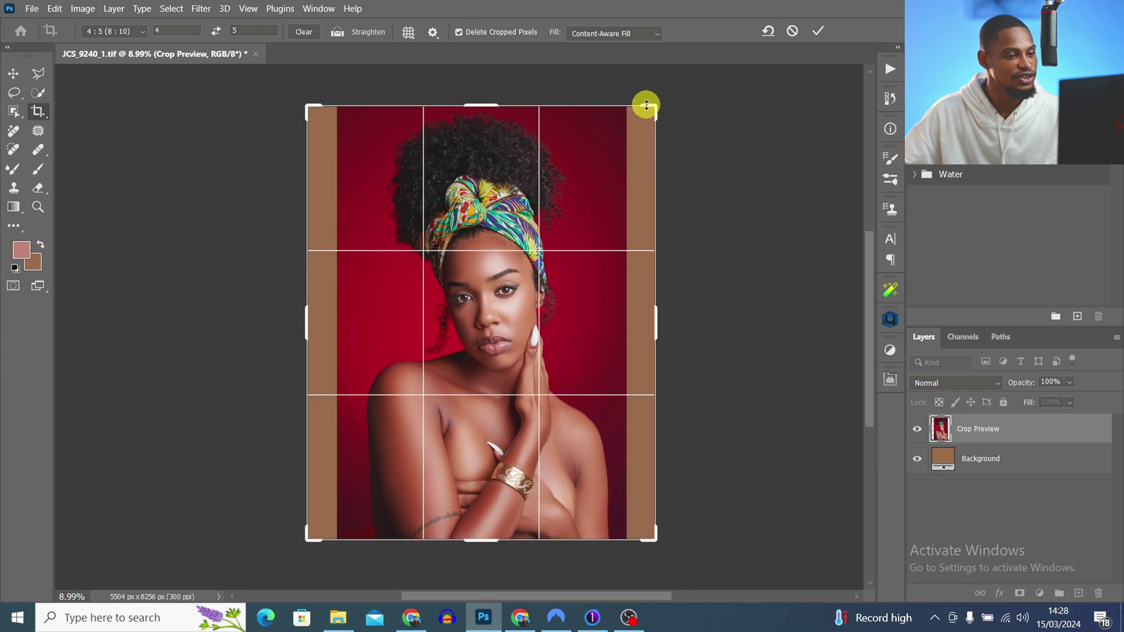
key(ctrl)
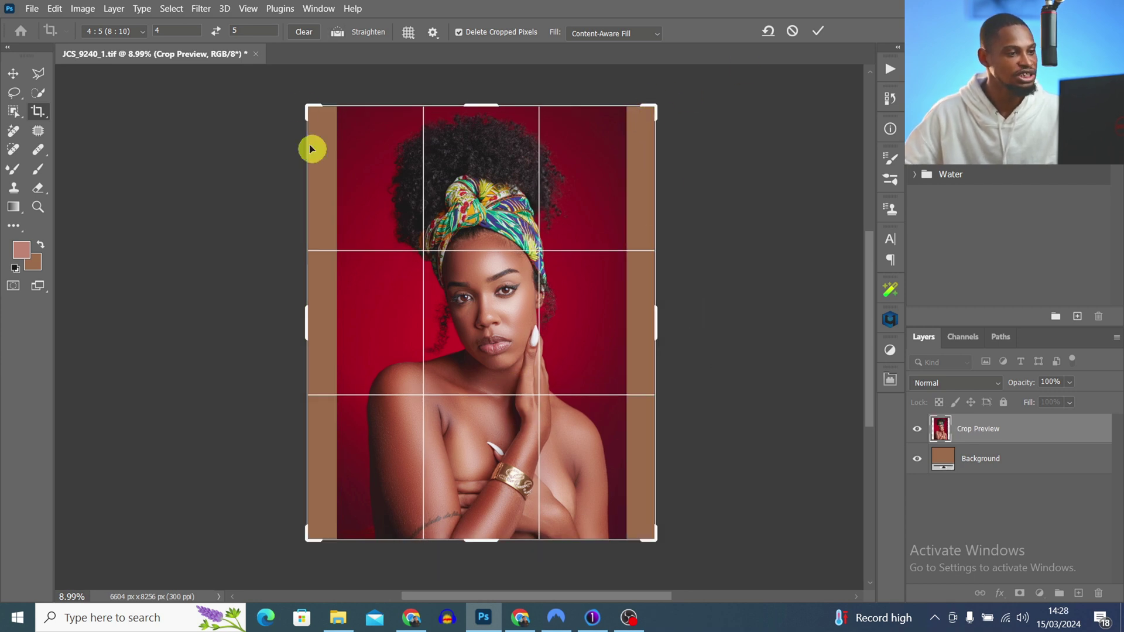
key(ctrl)
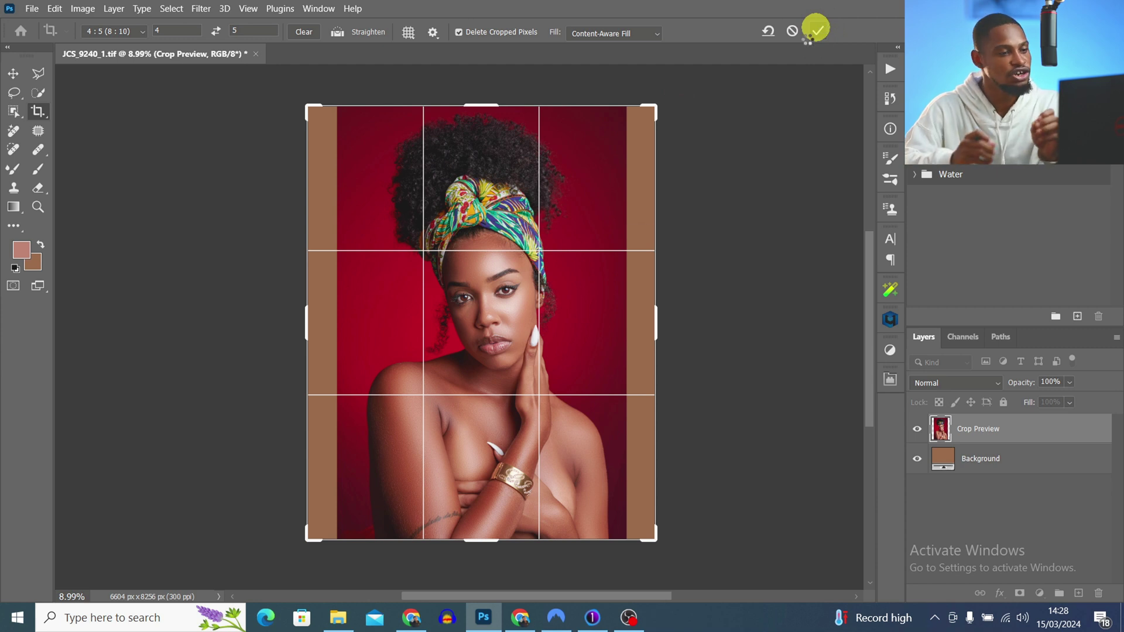
click(817, 28)
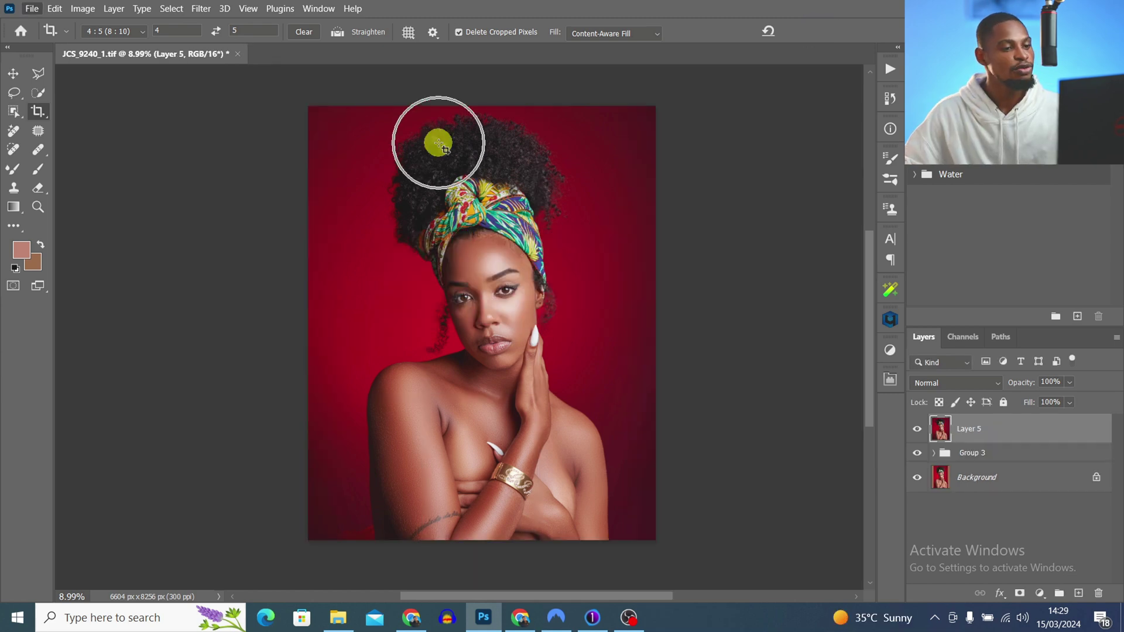
Set up a JPEG export in Save for Web (Legacy), open its file-saving dialog and cancel that dialog
click(33, 9)
mouse_move(167, 225)
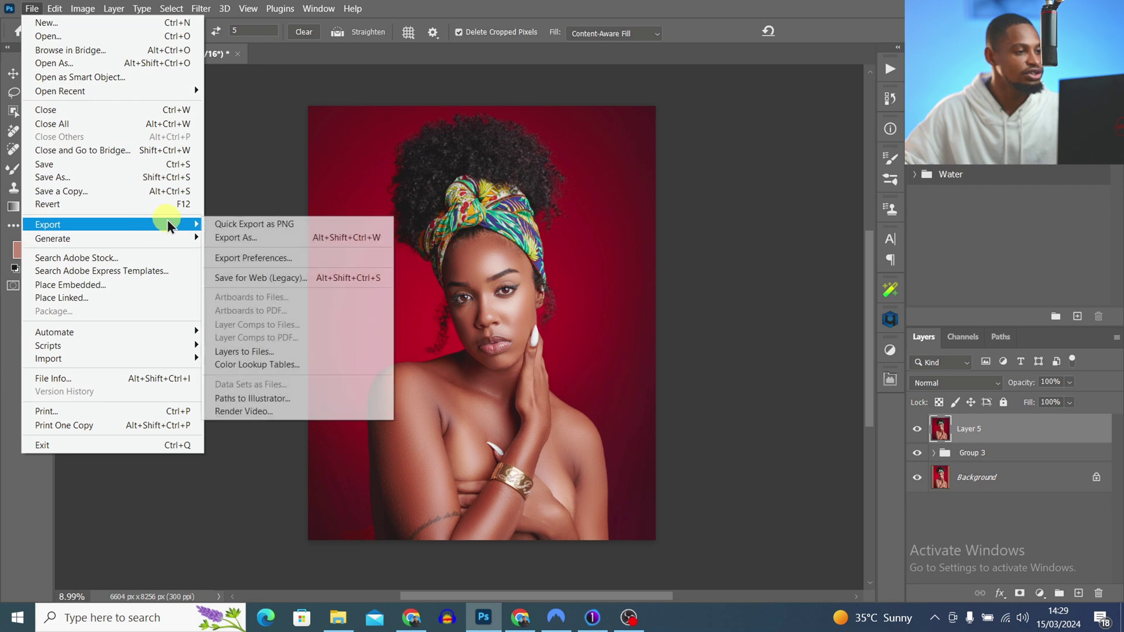
click(273, 279)
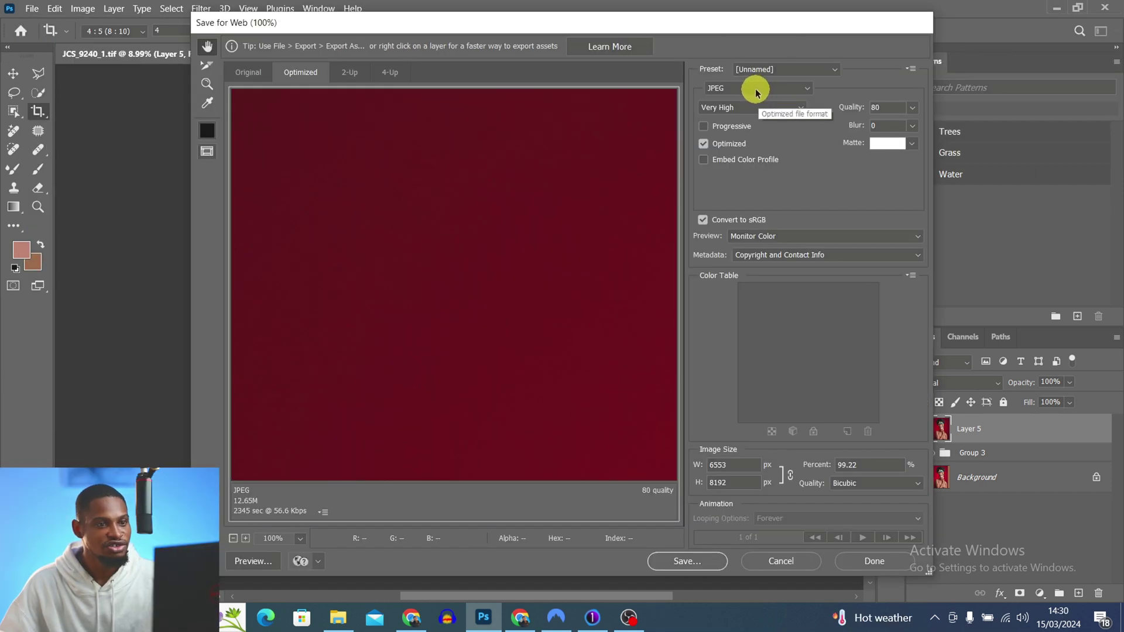
click(755, 92)
click(752, 109)
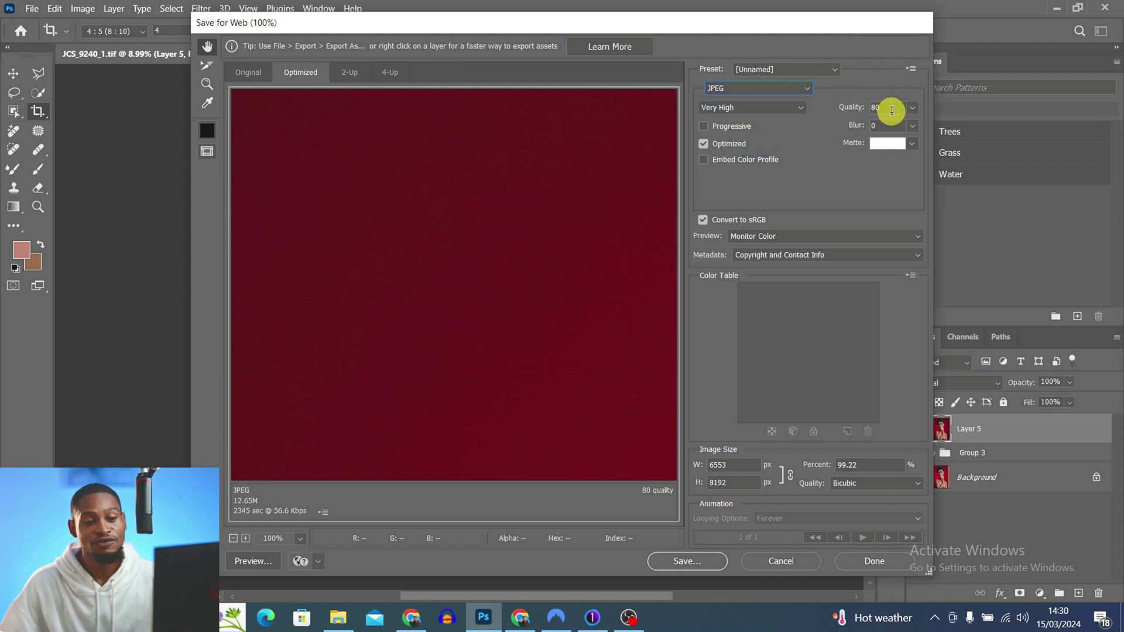
key(ctrl)
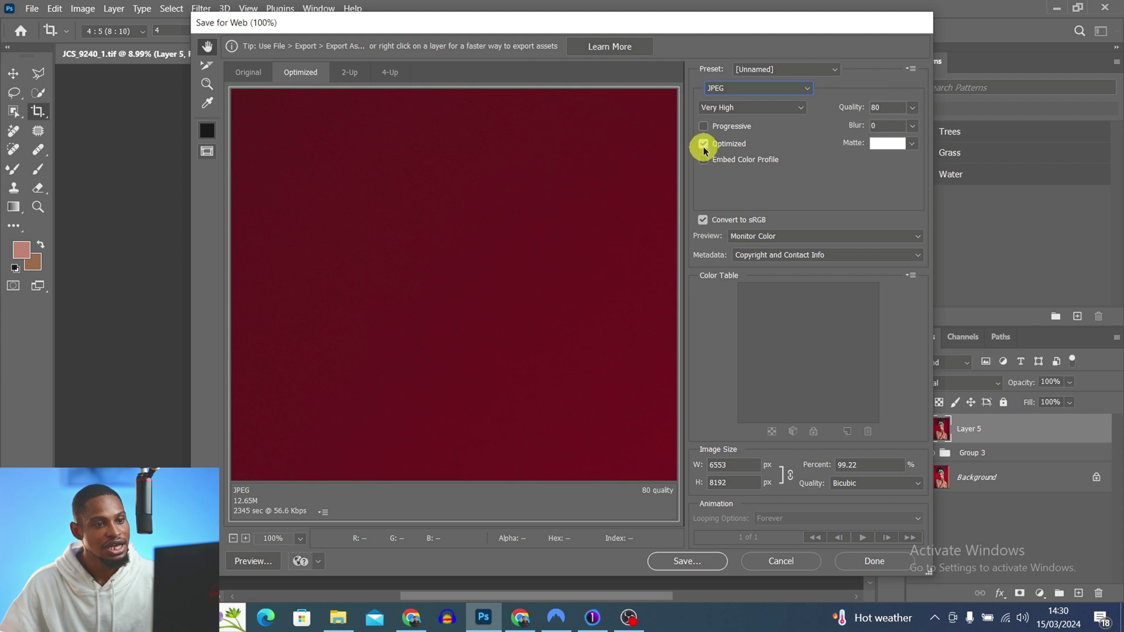
key(ctrl)
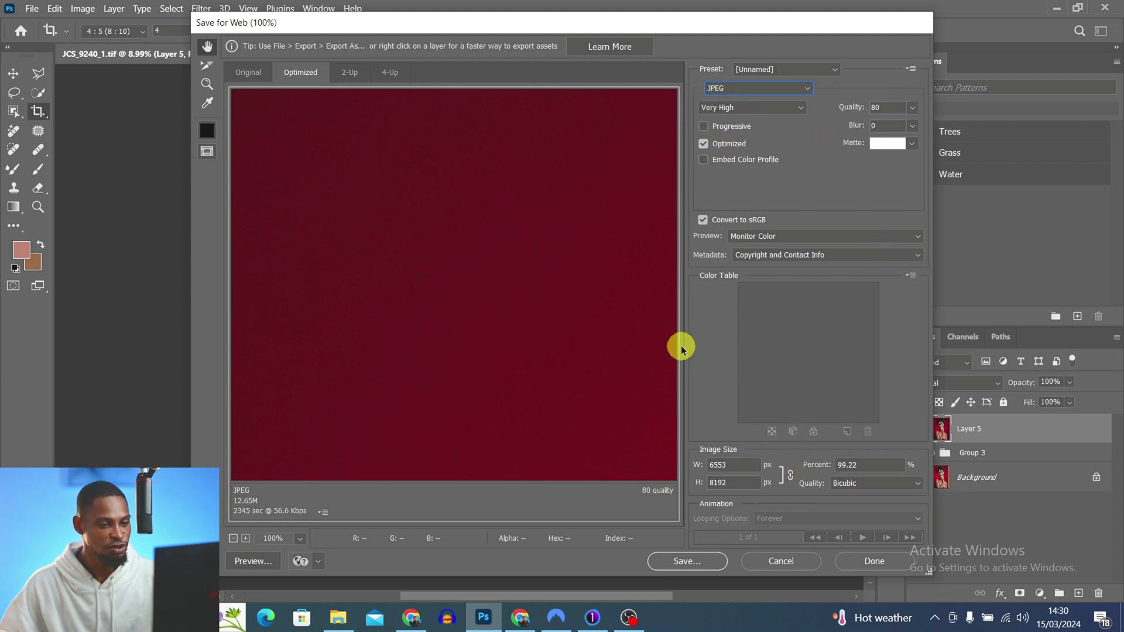
click(681, 564)
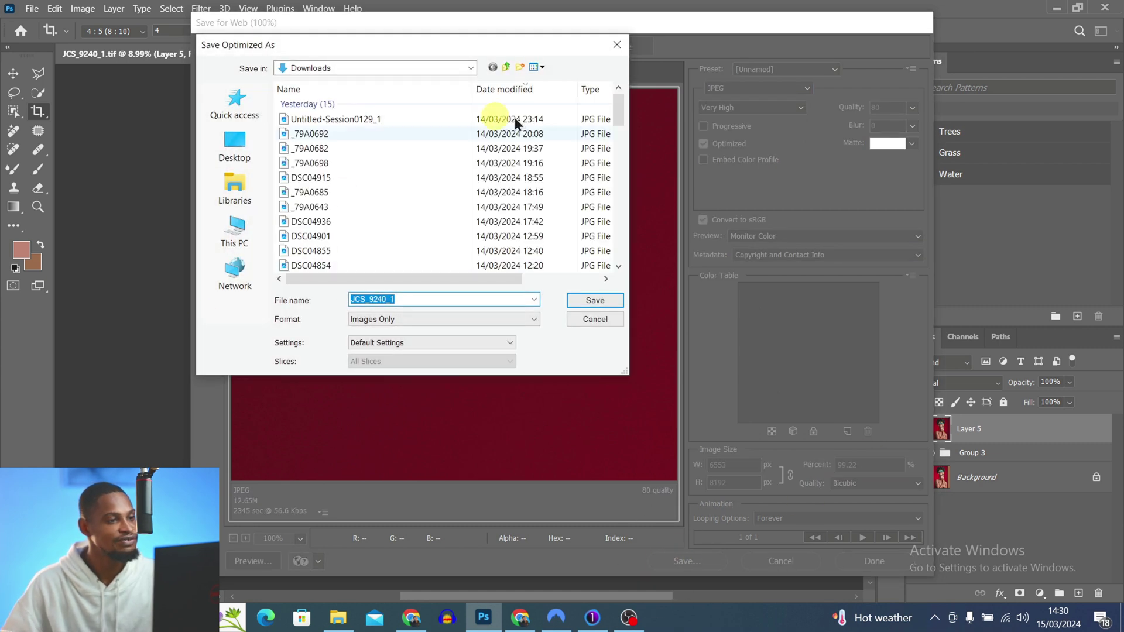
click(613, 51)
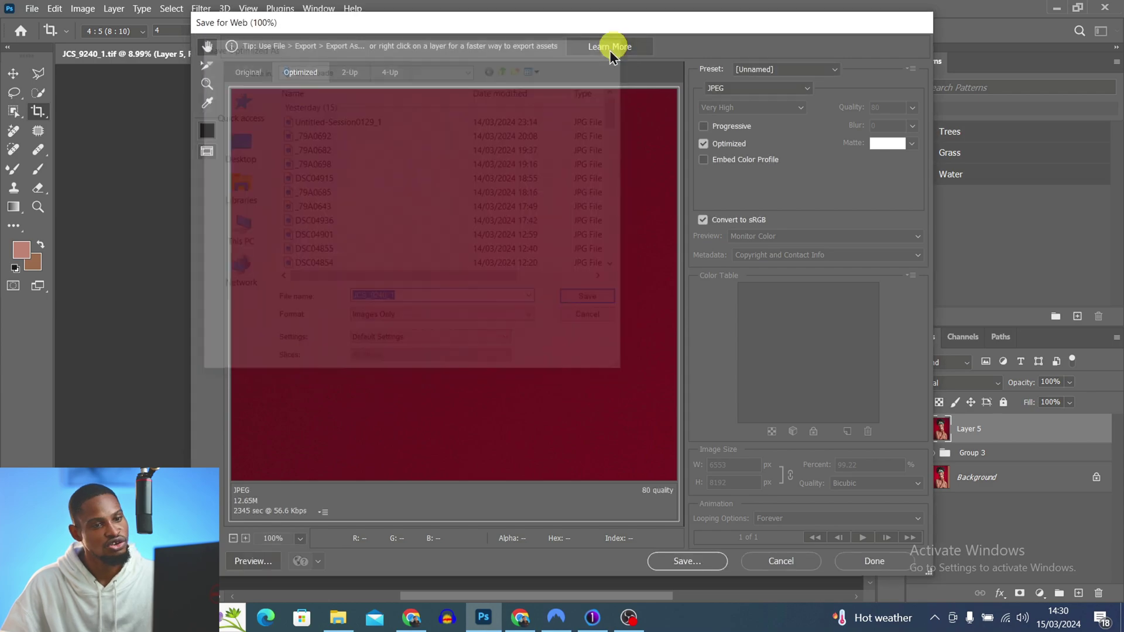